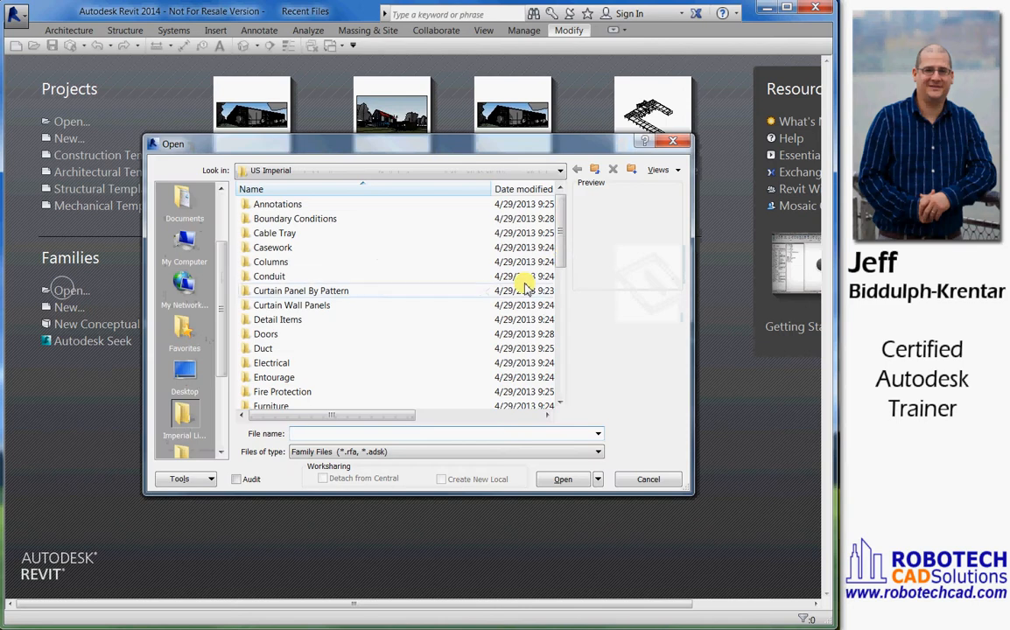
Open the D 22 x 34 Horizontal.rfa title block family from the Titleblocks folder
{"action": "left_click_drag", "start_coordinate": [562, 248], "coordinate": [558, 377]}
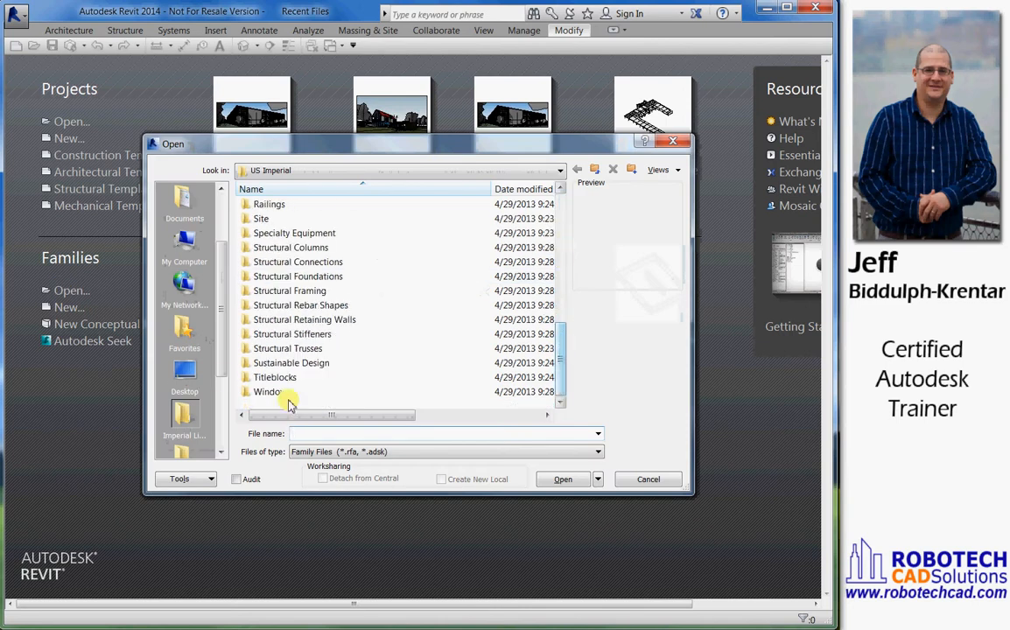
{"action": "double_click", "coordinate": [247, 377]}
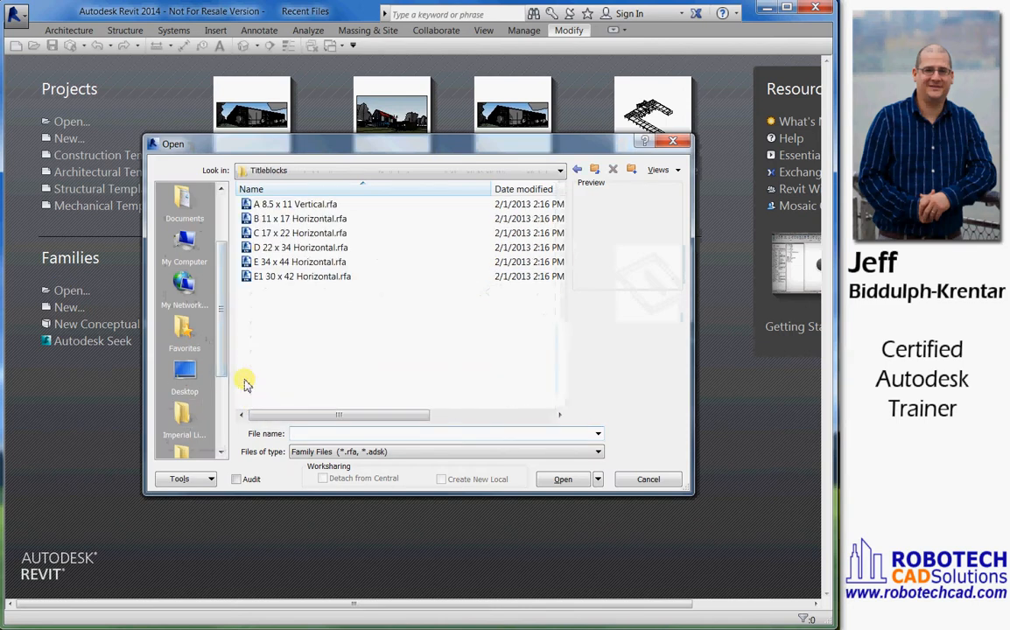
{"action": "double_click", "coordinate": [251, 250]}
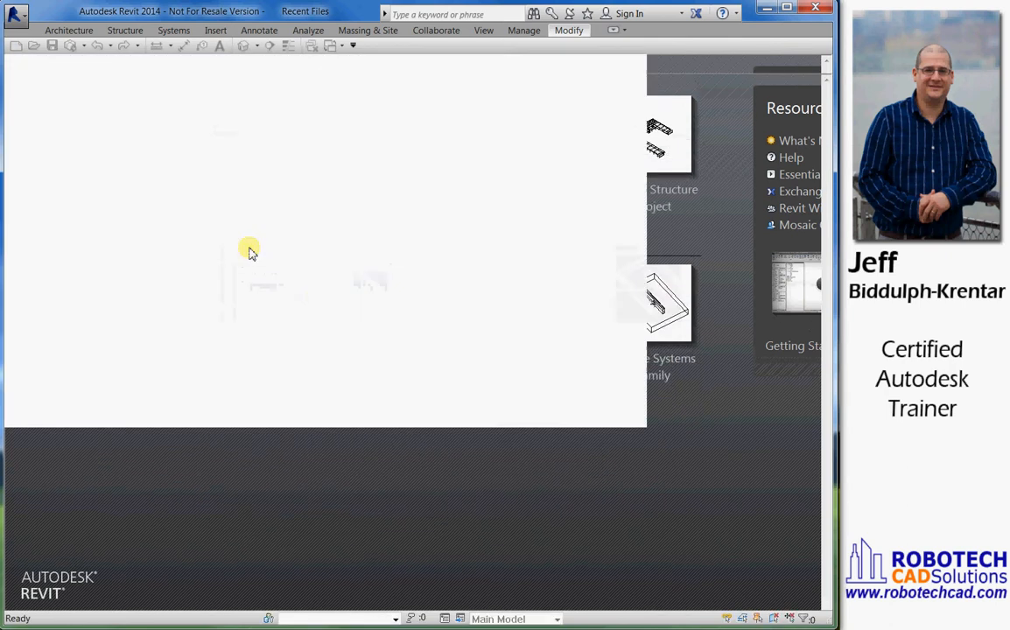
Select the whole title strip together with the sheet's right-hand border lines and move them 2" to the right
{"action": "scroll", "coordinate": [317, 297], "scroll_direction": "down", "scroll_amount": 1}
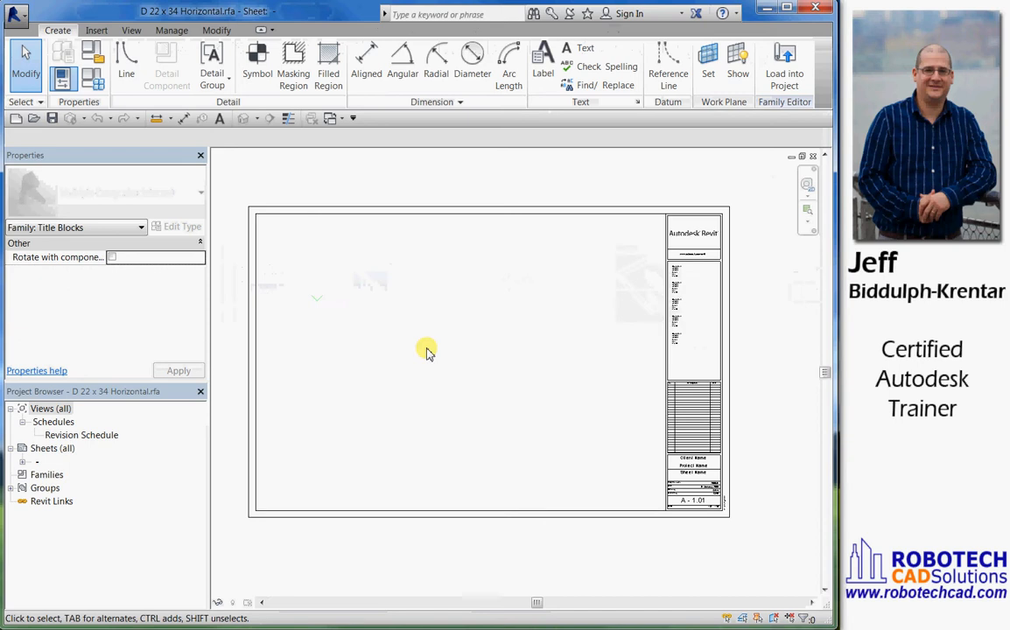
{"action": "middle_click_drag", "start_coordinate": [428, 351], "coordinate": [404, 327]}
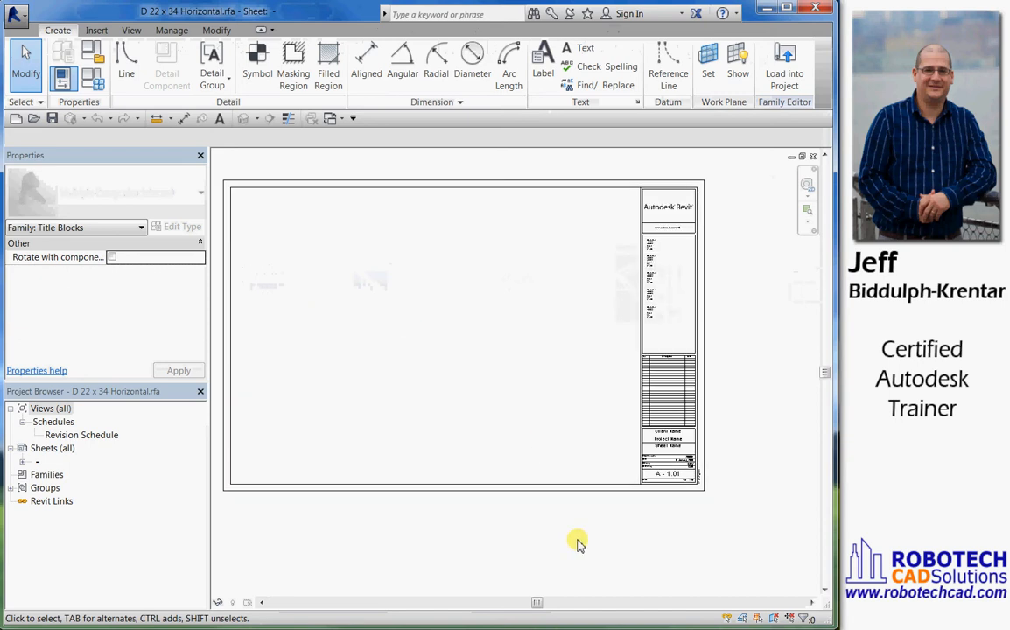
{"action": "left_click_drag", "start_coordinate": [577, 540], "coordinate": [739, 164]}
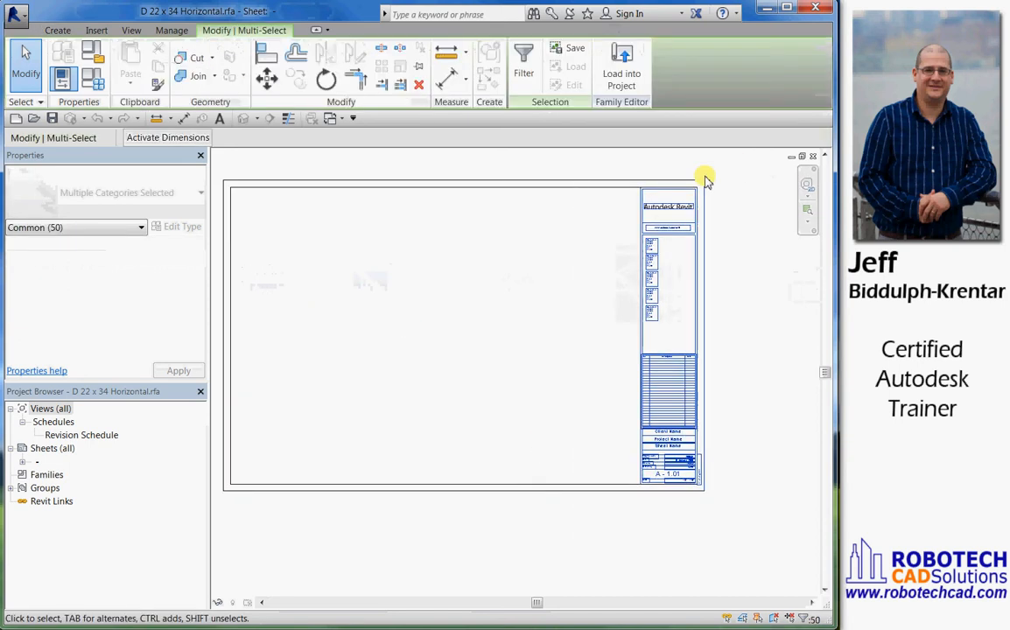
{"action": "left_click", "coordinate": [266, 77]}
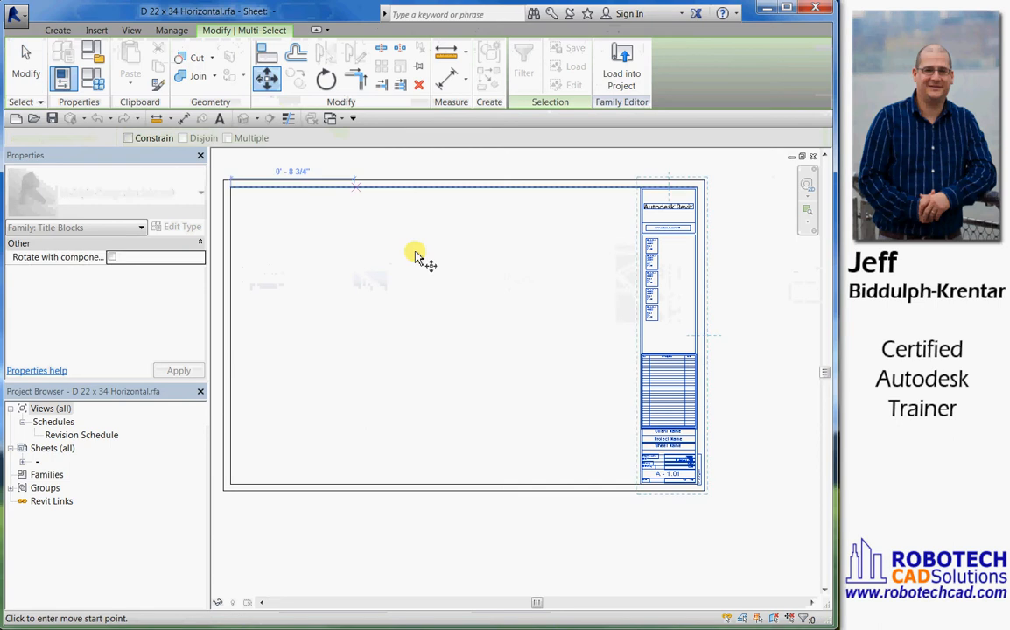
{"action": "left_click", "coordinate": [698, 497]}
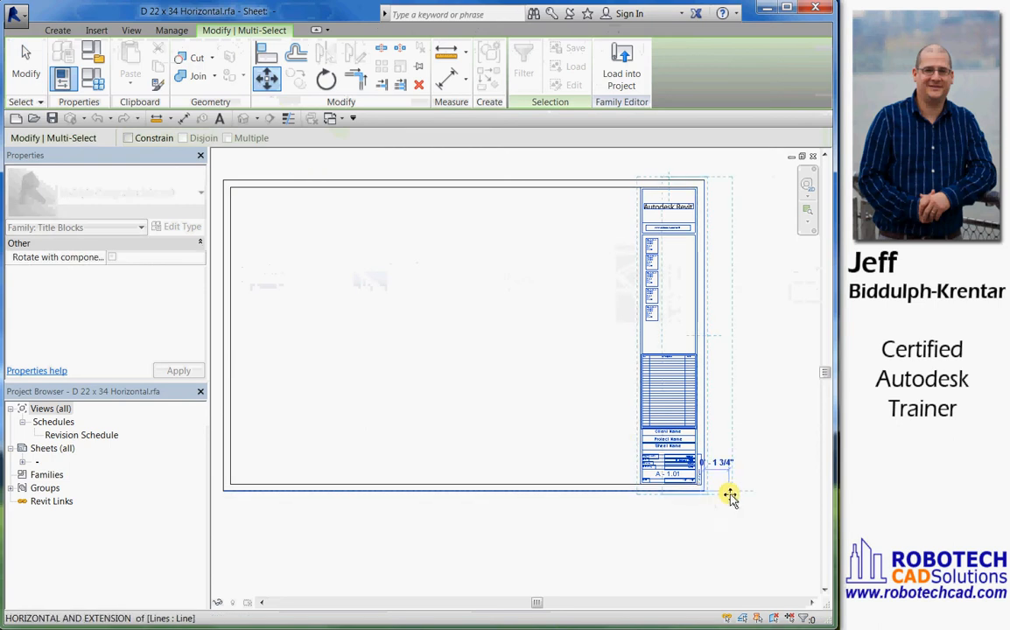
{"action": "type", "text": "2"}
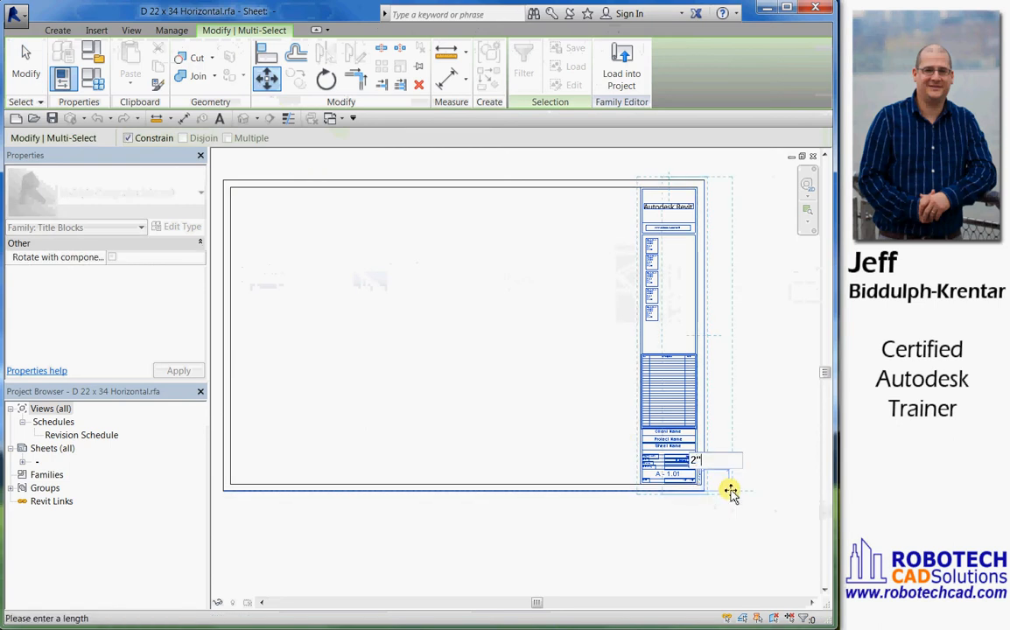
{"action": "key", "text": "Return"}
Select the upper border lines, logo and consultant notes, and move them 2" upward to enlarge the sheet
{"action": "scroll", "coordinate": [489, 374], "scroll_direction": "down", "scroll_amount": 1}
{"action": "middle_click_drag", "start_coordinate": [490, 375], "coordinate": [526, 462]}
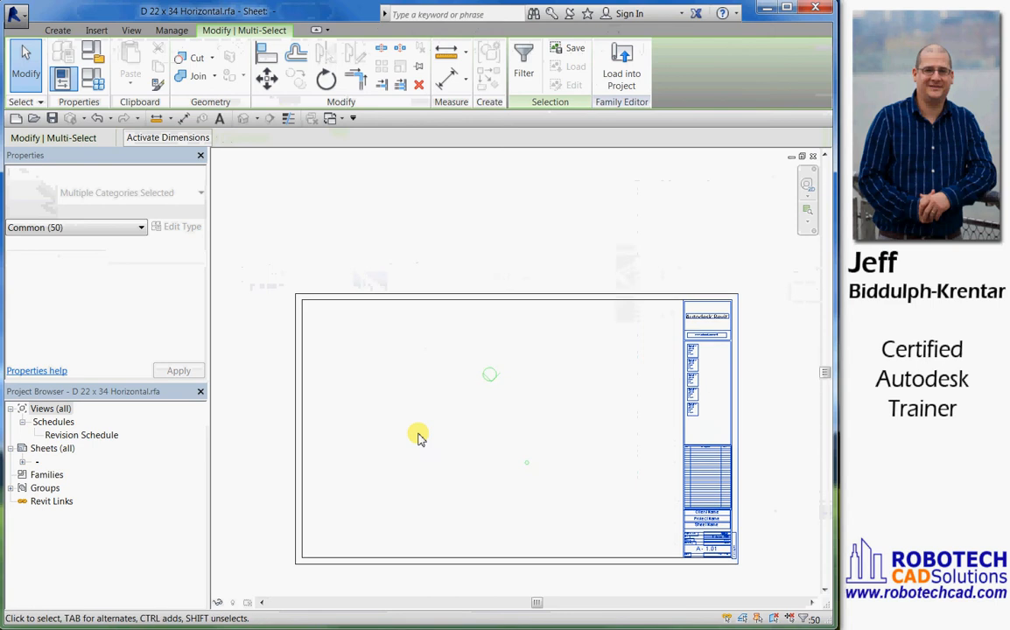
{"action": "left_click_drag", "start_coordinate": [257, 428], "coordinate": [753, 253]}
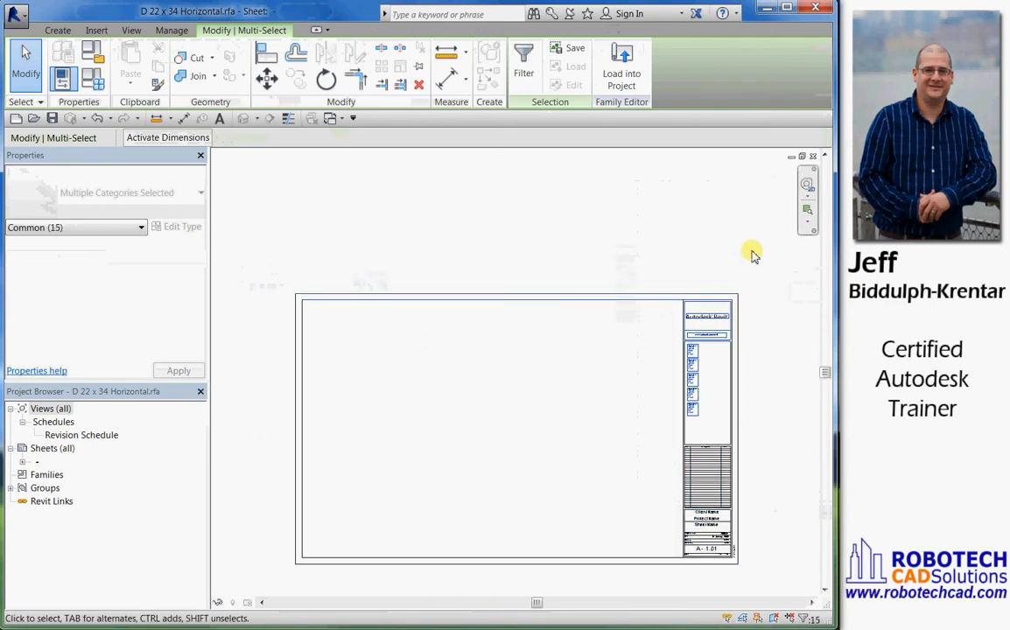
{"action": "key", "text": "m"}
{"action": "key", "text": "v"}
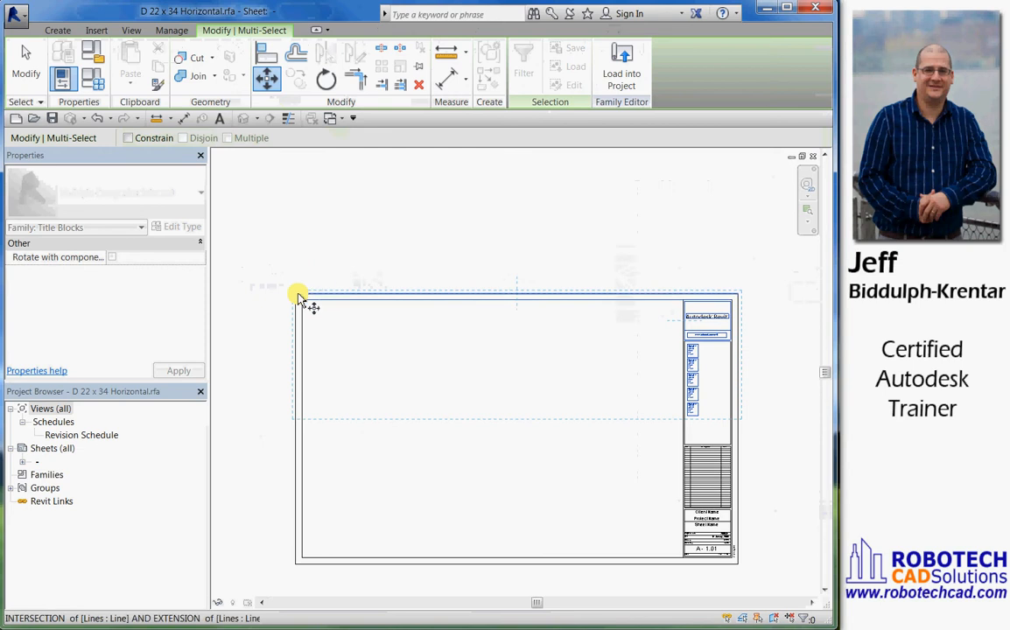
{"action": "left_click", "coordinate": [298, 299]}
{"action": "type", "text": "2"}
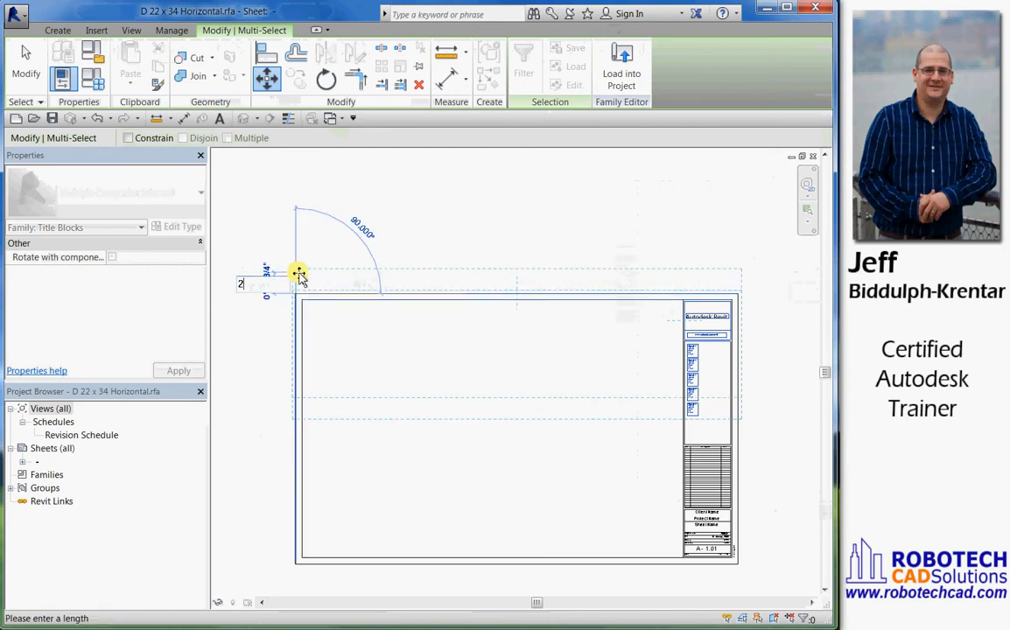
{"action": "key", "text": "Return"}
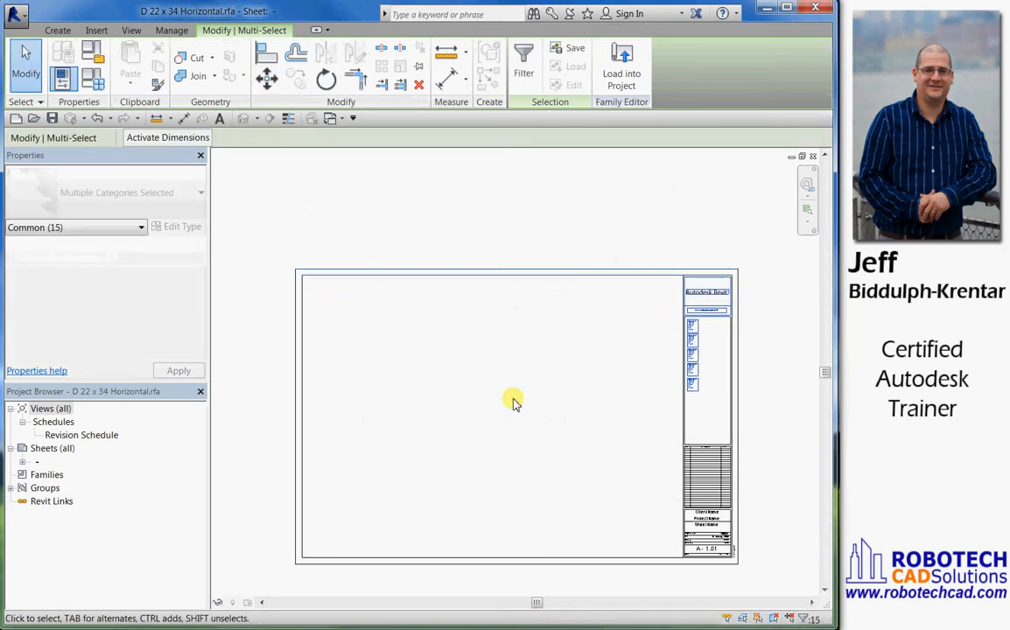
{"action": "left_click", "coordinate": [591, 449]}
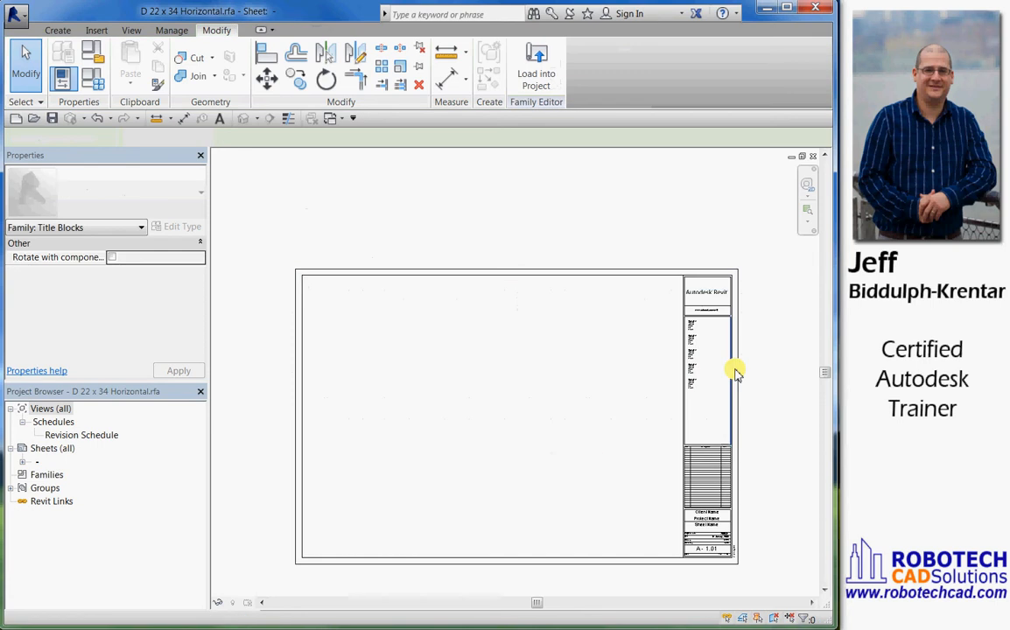
Examine the first consultant text note in the title strip and its properties
{"action": "scroll", "coordinate": [698, 342], "scroll_direction": "up", "scroll_amount": 4}
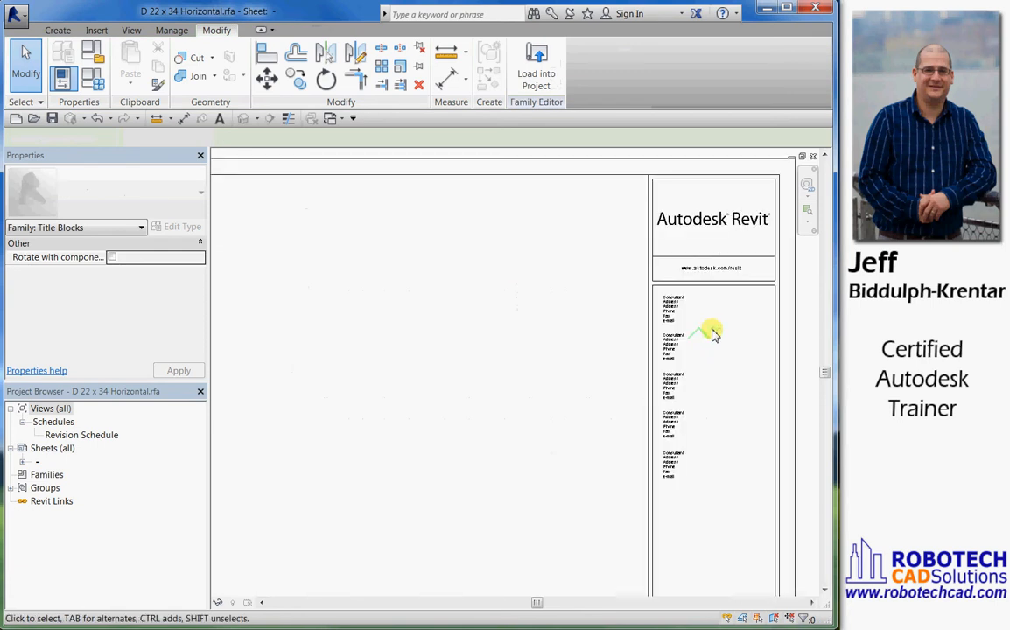
{"action": "middle_click_drag", "start_coordinate": [697, 317], "coordinate": [658, 290]}
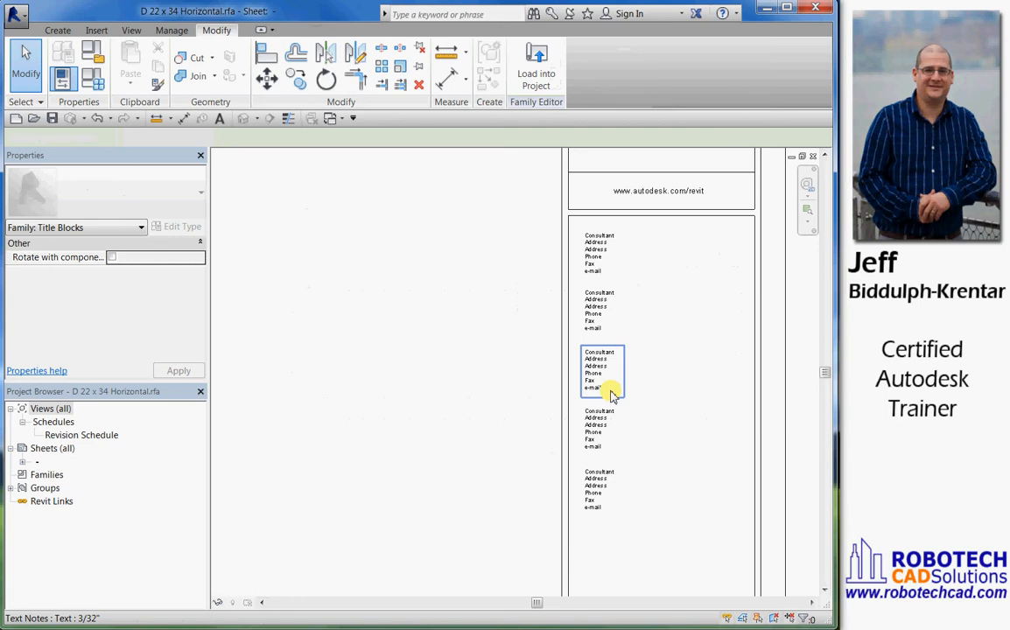
{"action": "left_click", "coordinate": [611, 254]}
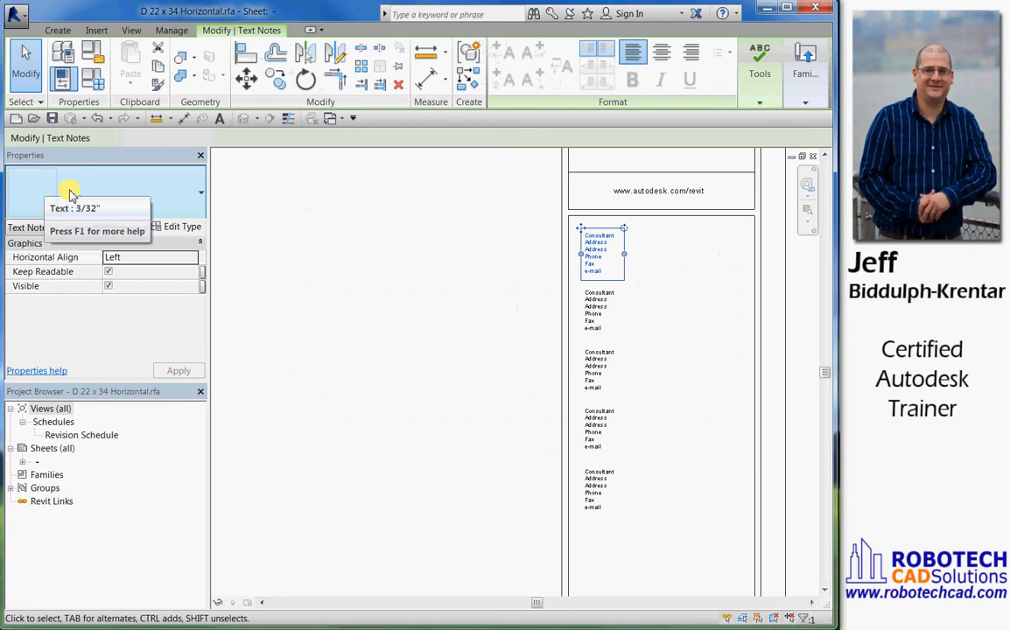
{"action": "left_click", "coordinate": [389, 230]}
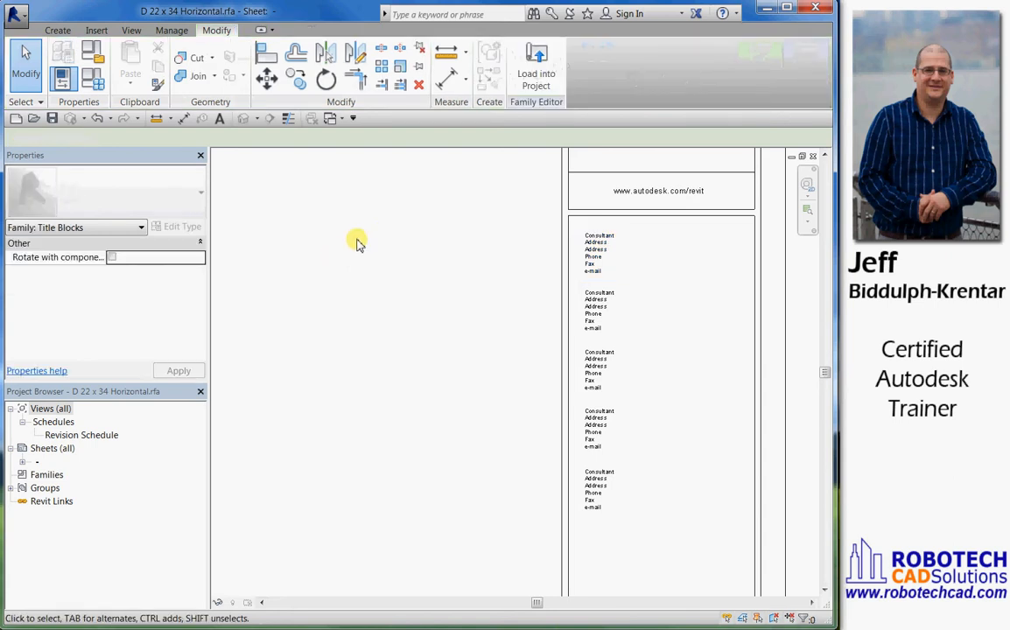
Start the Label command with the 3/32" label type
{"action": "left_click", "coordinate": [58, 30]}
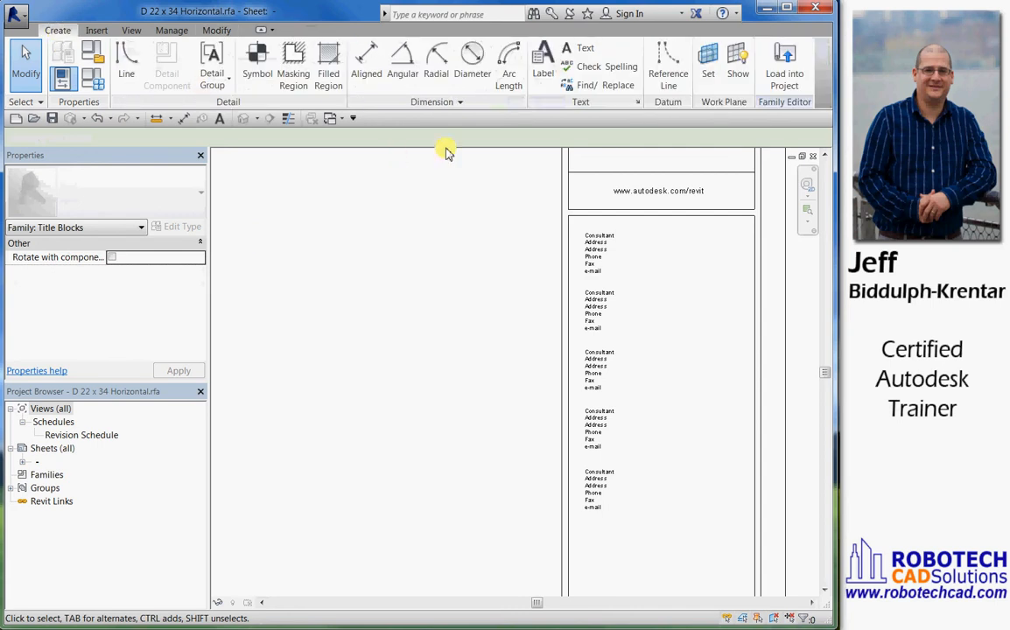
{"action": "left_click", "coordinate": [543, 74]}
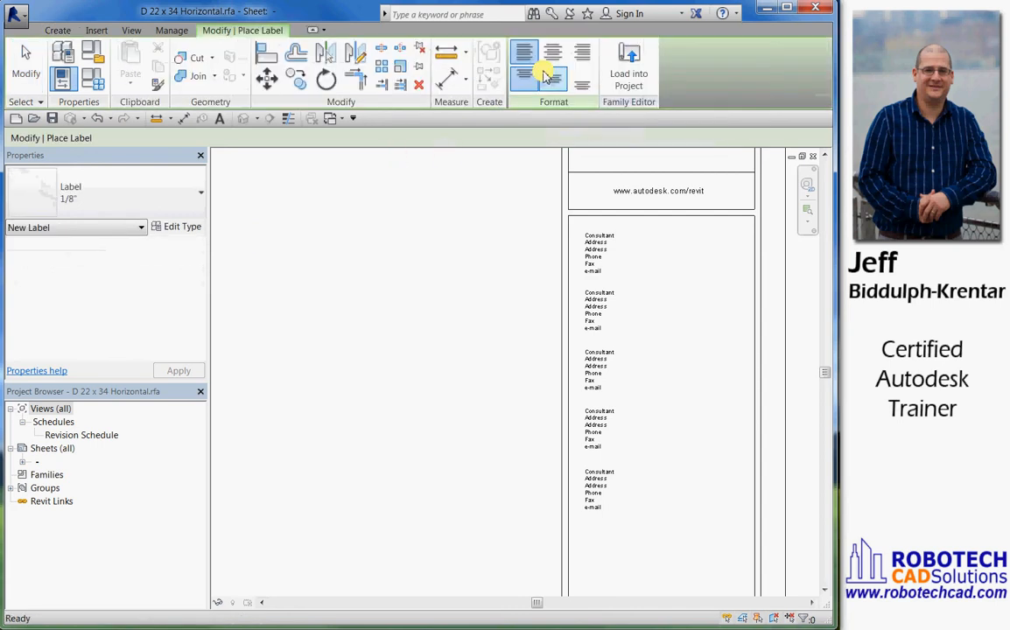
{"action": "left_click", "coordinate": [191, 189]}
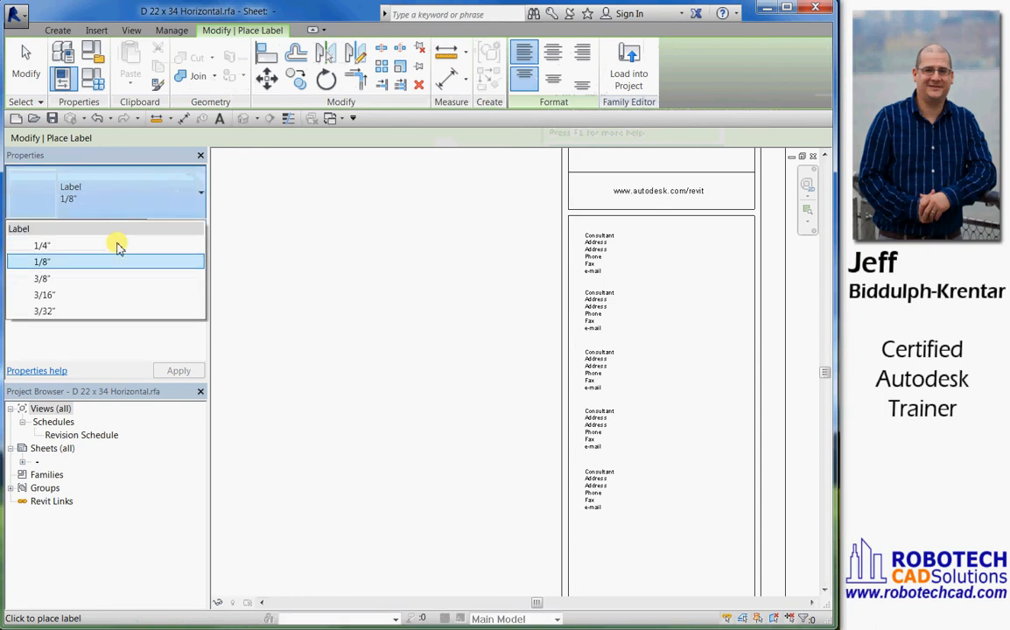
{"action": "left_click", "coordinate": [43, 311]}
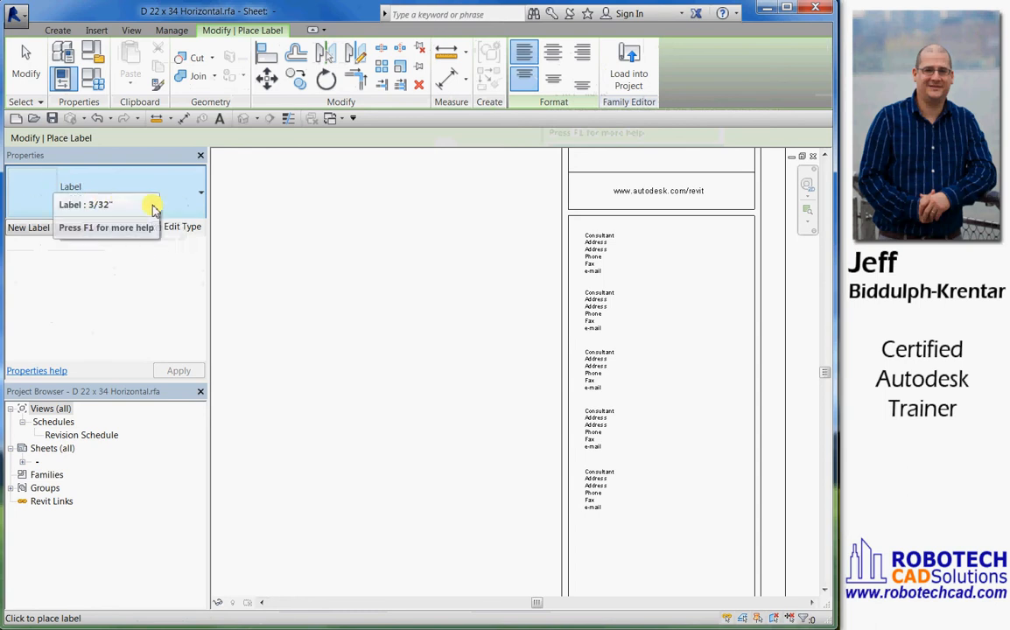
{"action": "left_click", "coordinate": [182, 228]}
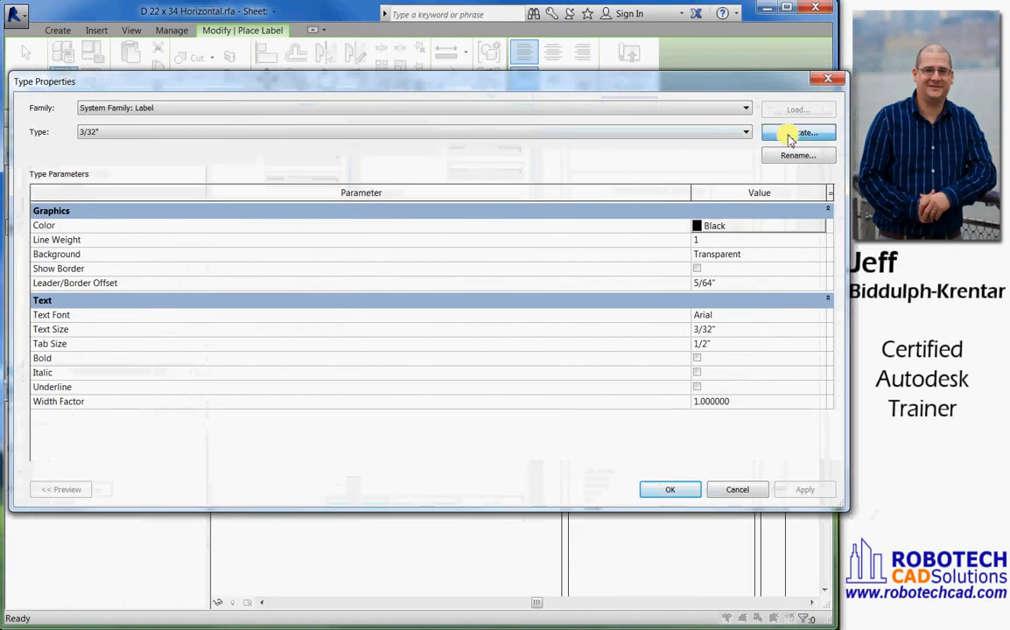
{"action": "left_click", "coordinate": [790, 135]}
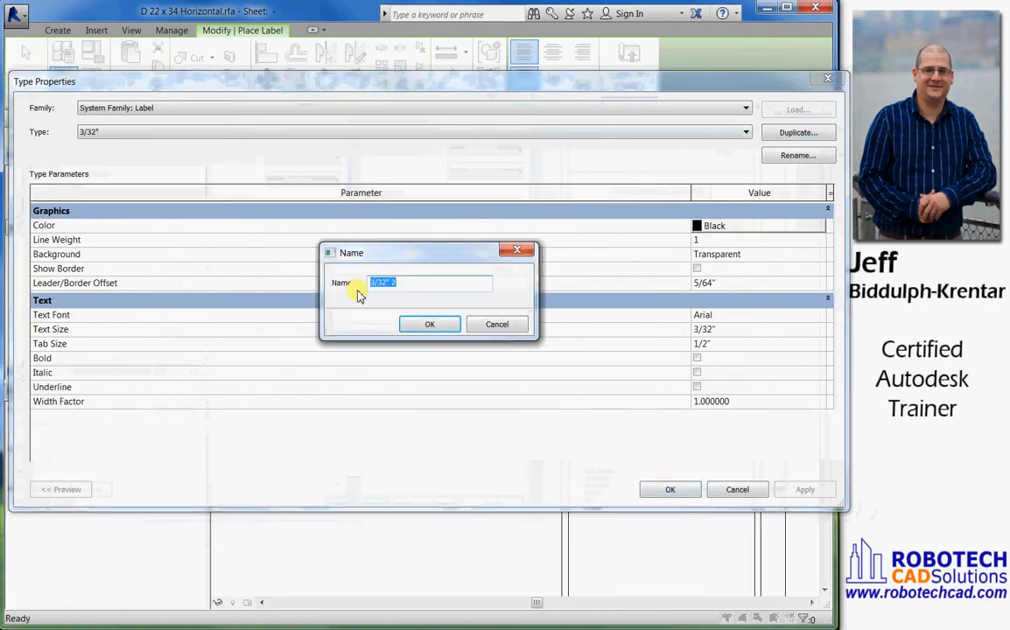
{"action": "left_click", "coordinate": [506, 322]}
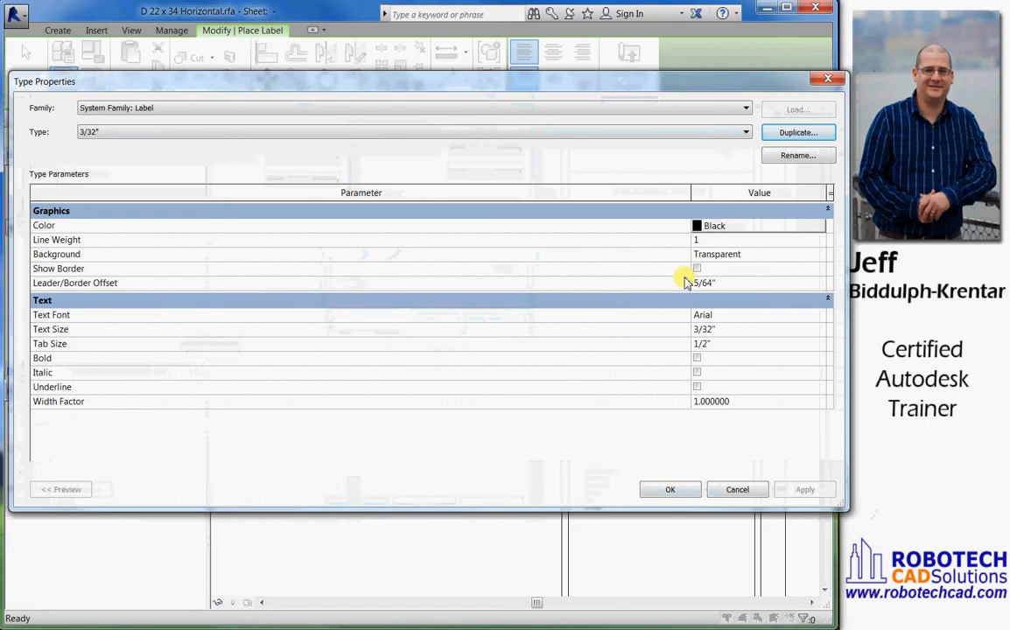
{"action": "left_click", "coordinate": [743, 492]}
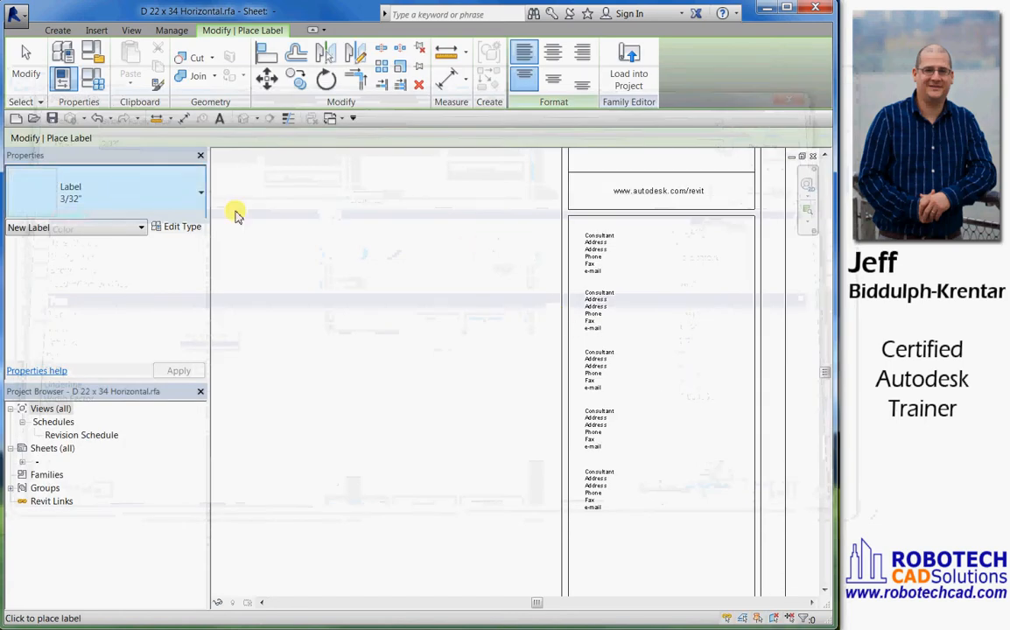
Place a label in the empty area beside the first consultant note and begin choosing a shared parameter to add to its available fields
{"action": "left_click", "coordinate": [448, 245]}
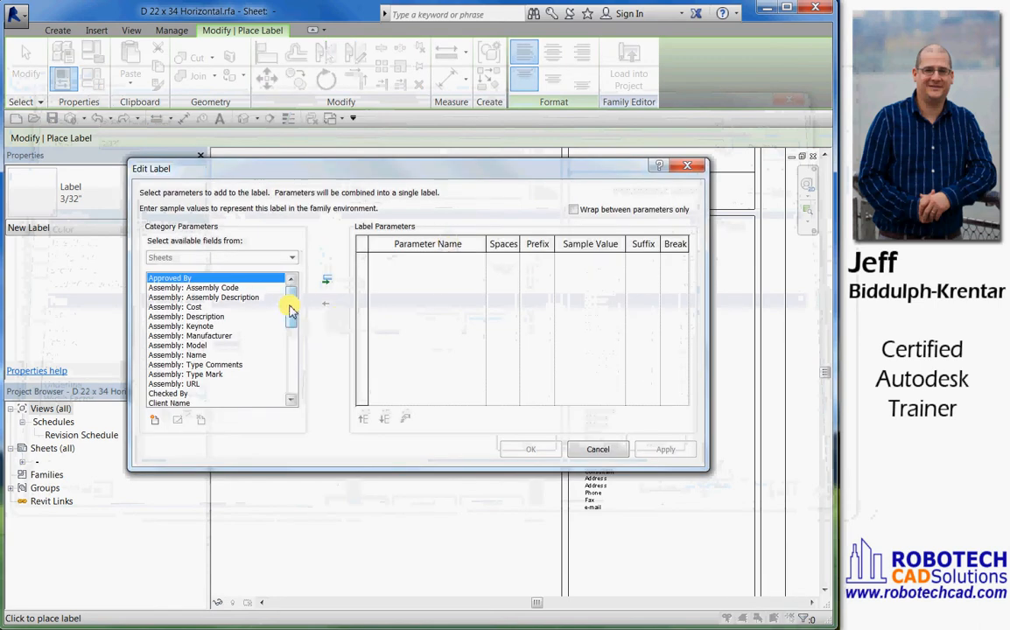
{"action": "mouse_move", "coordinate": [290, 308]}
{"action": "left_mouse_down"}
{"action": "mouse_move", "coordinate": [281, 387]}
{"action": "mouse_move", "coordinate": [295, 307]}
{"action": "left_mouse_up"}
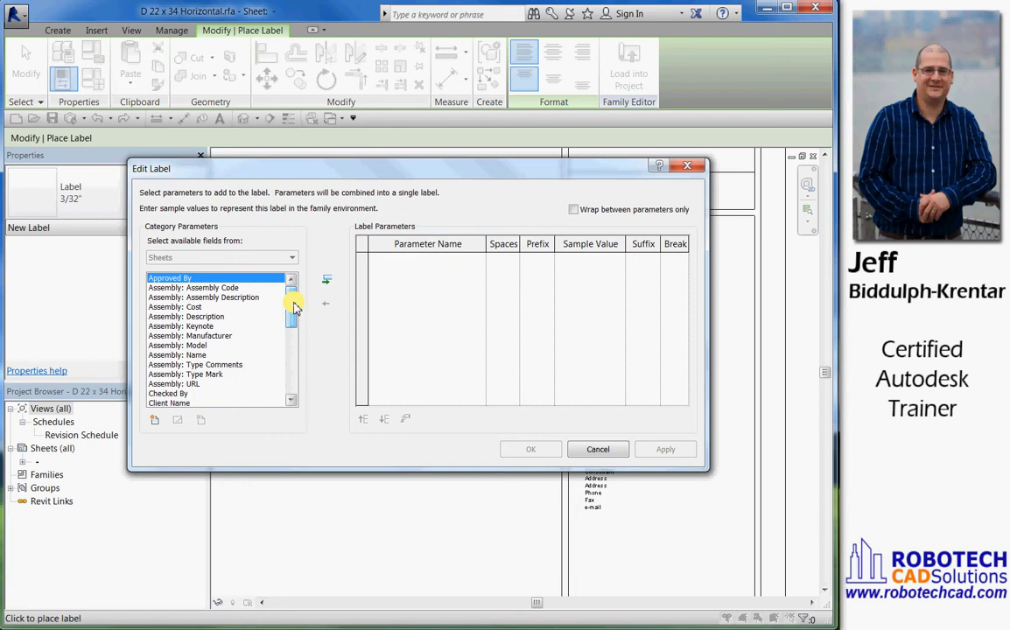
{"action": "left_click", "coordinate": [154, 421]}
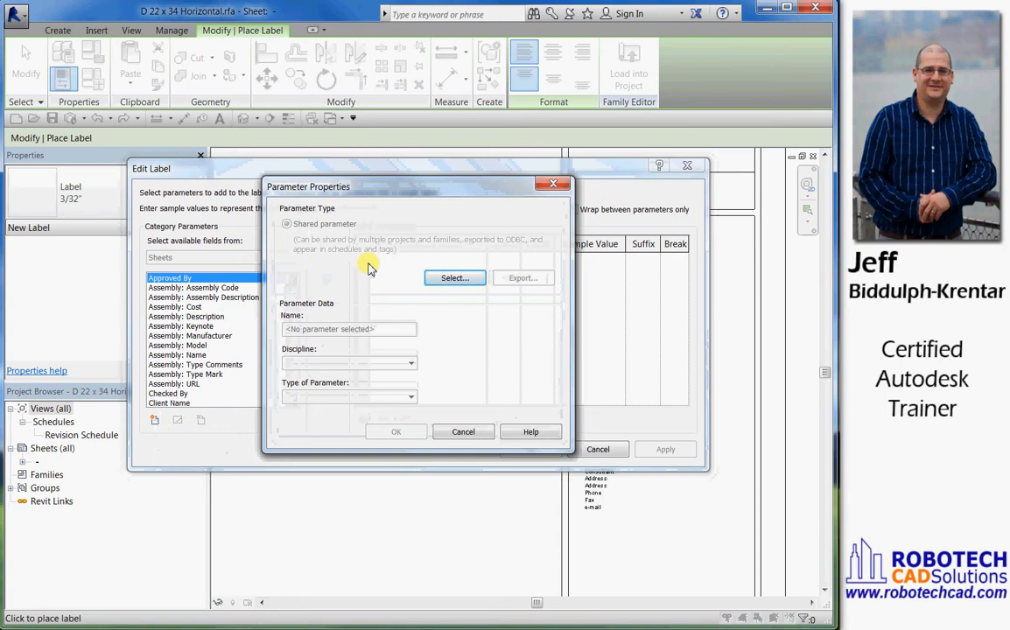
{"action": "left_click", "coordinate": [454, 278]}
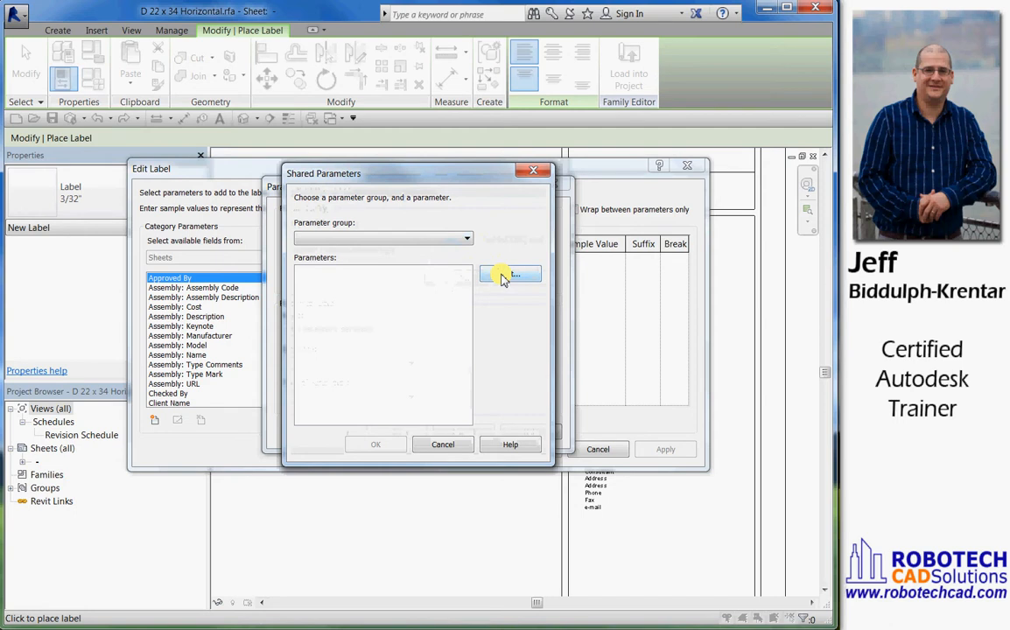
Create a new shared parameter file named Shared Parameters on the Desktop
{"action": "left_click", "coordinate": [518, 279]}
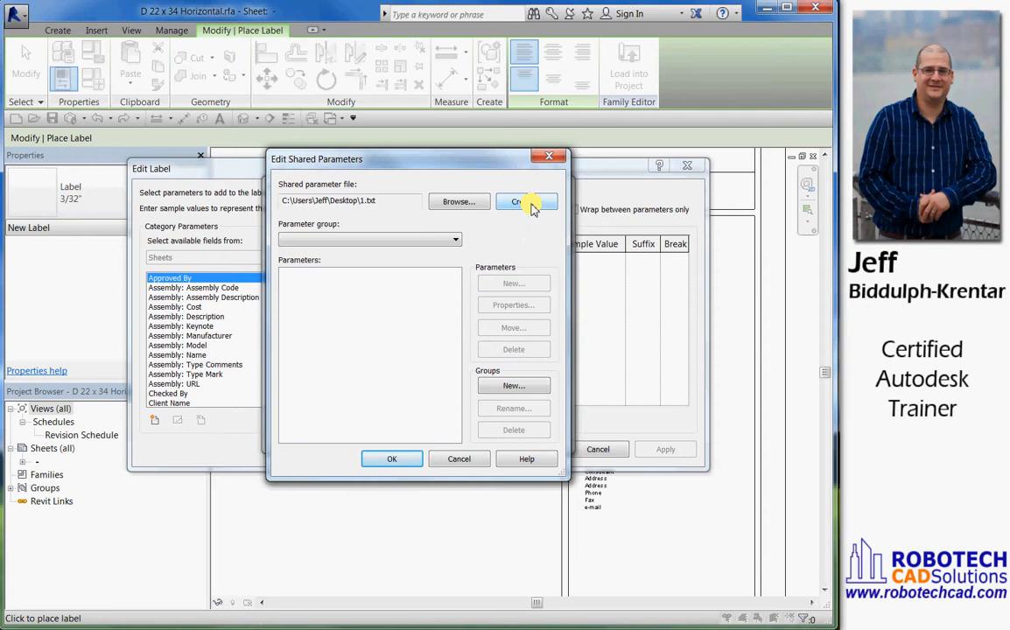
{"action": "left_click", "coordinate": [530, 204]}
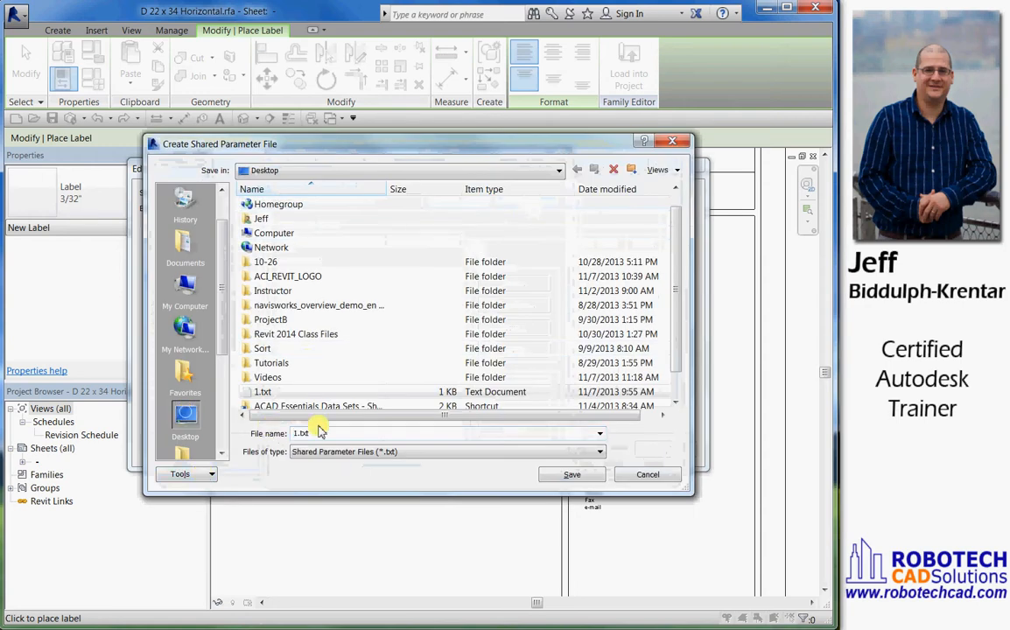
{"action": "type", "text": "Shared Parameters"}
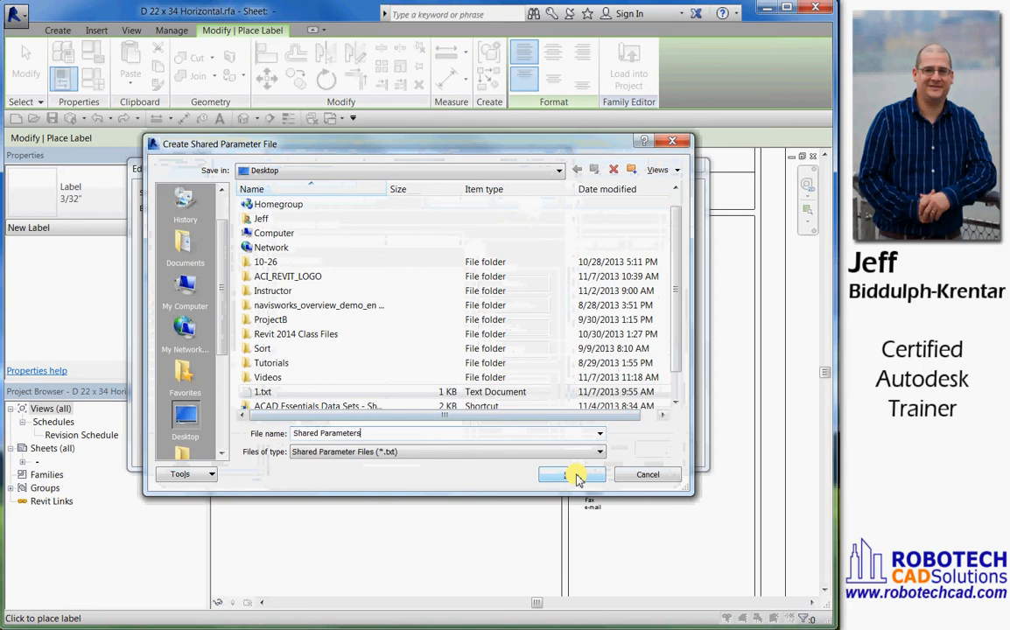
{"action": "left_click", "coordinate": [569, 474]}
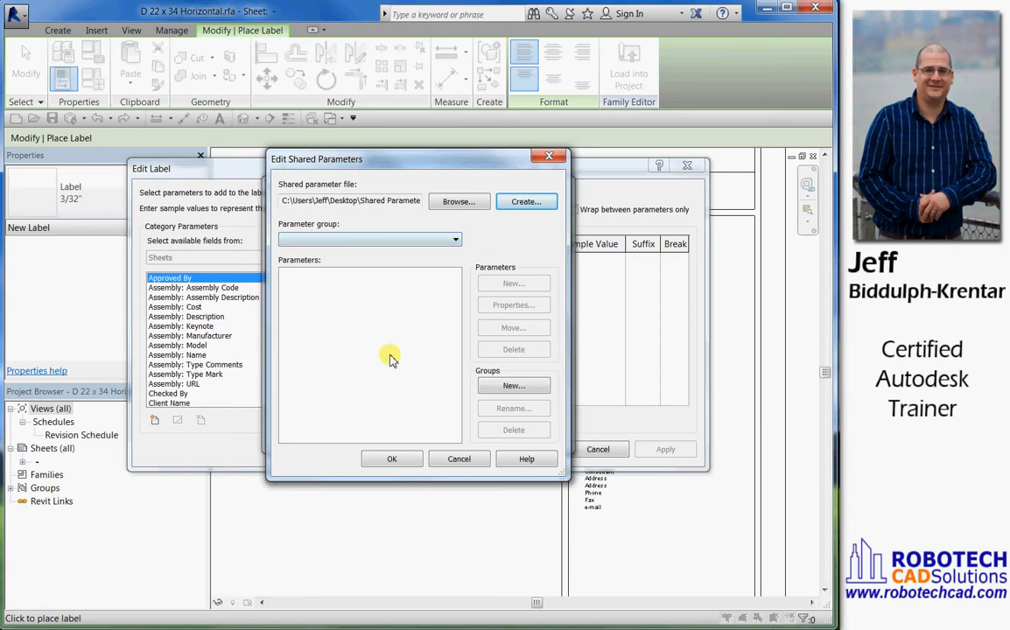
Create a parameter group named Titleblocks in the shared parameter file
{"action": "left_click", "coordinate": [511, 388]}
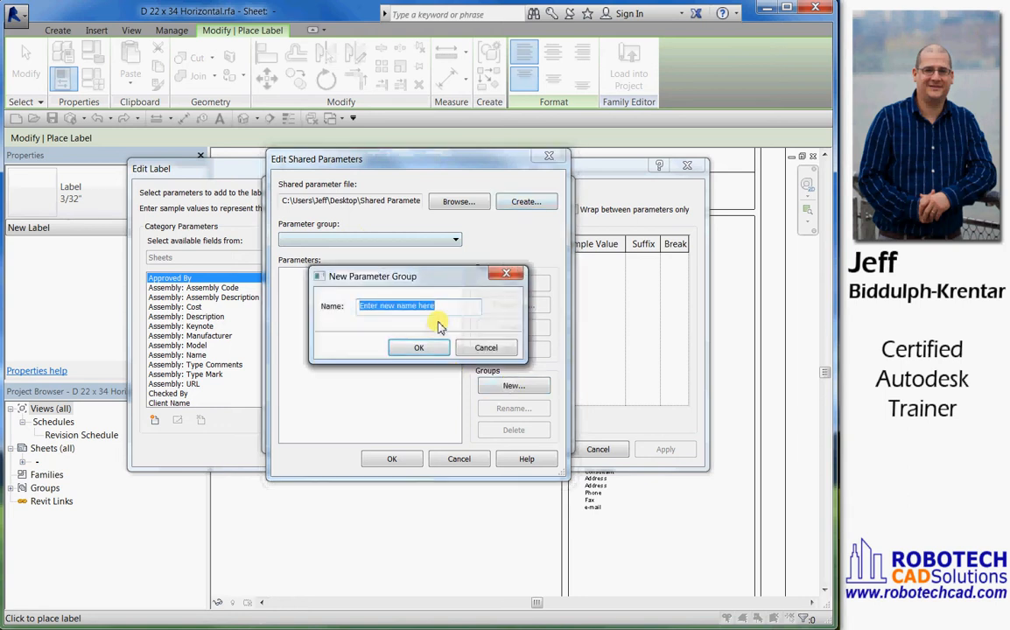
{"action": "type", "text": "Titleblocks"}
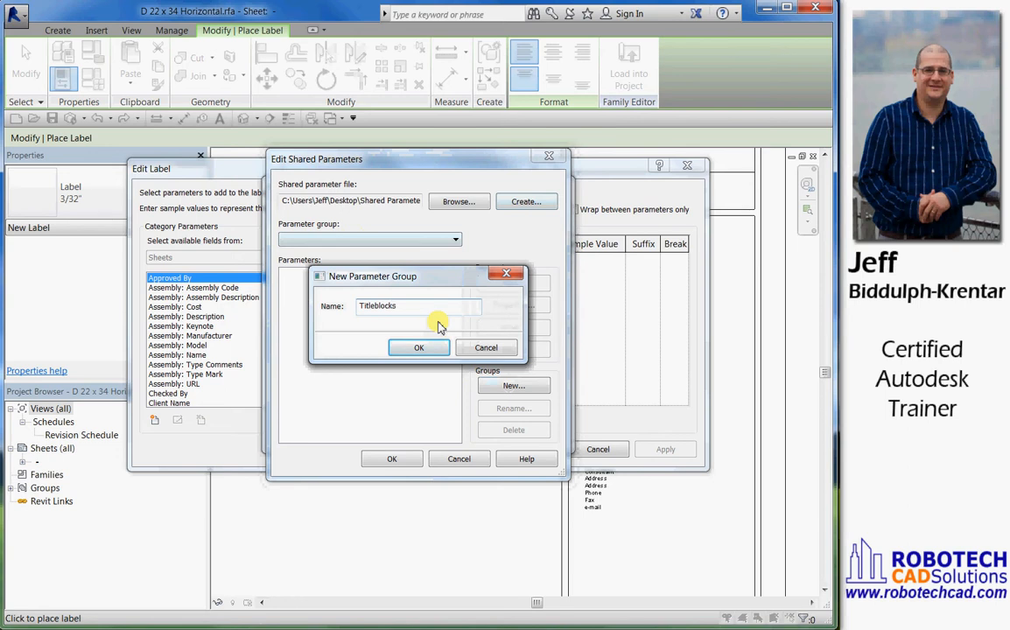
{"action": "left_click", "coordinate": [412, 346]}
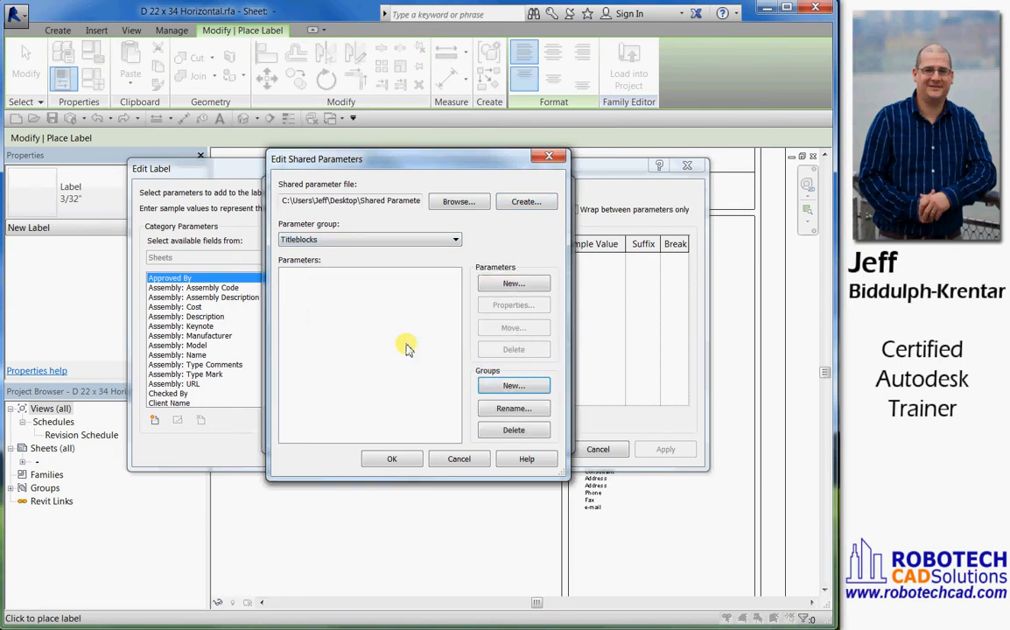
Add a shared parameter named Consultant 1 with the Text type to the Titleblocks group
{"action": "left_click", "coordinate": [516, 285]}
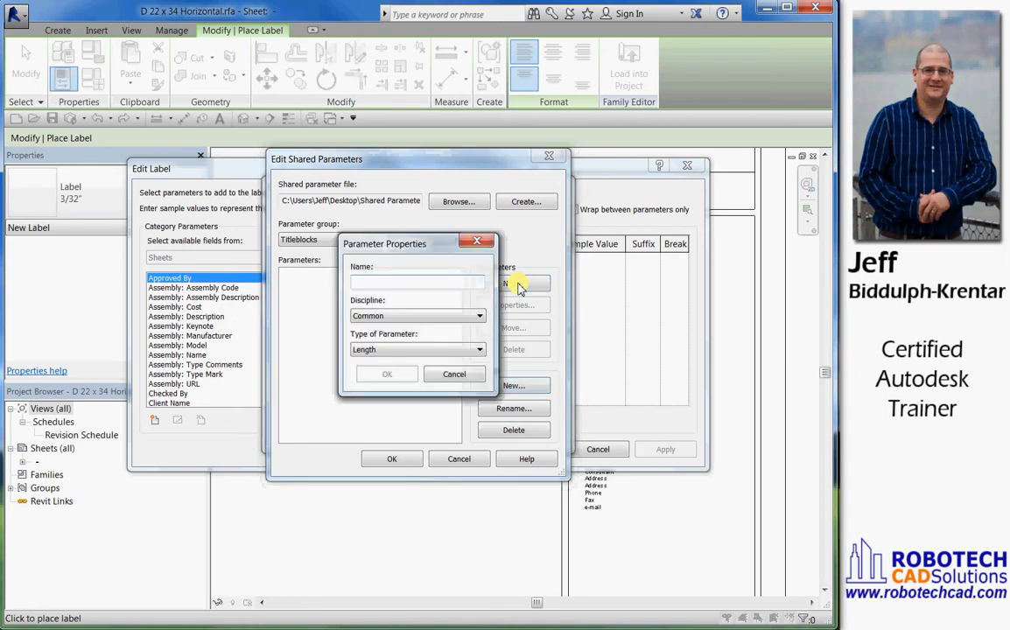
{"action": "type", "text": "Consu"}
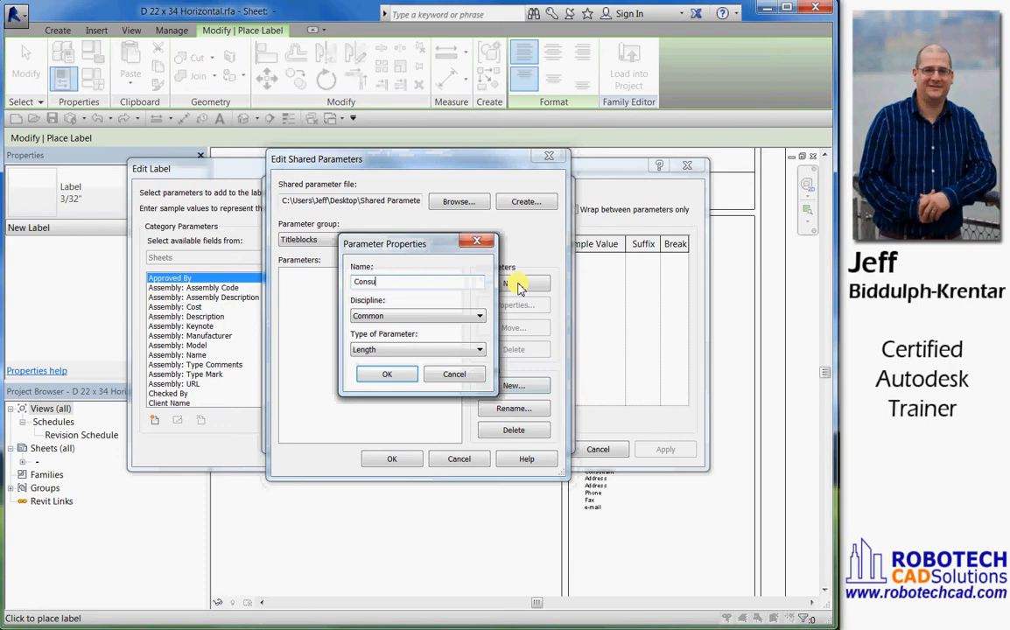
{"action": "type", "text": "ltant 1"}
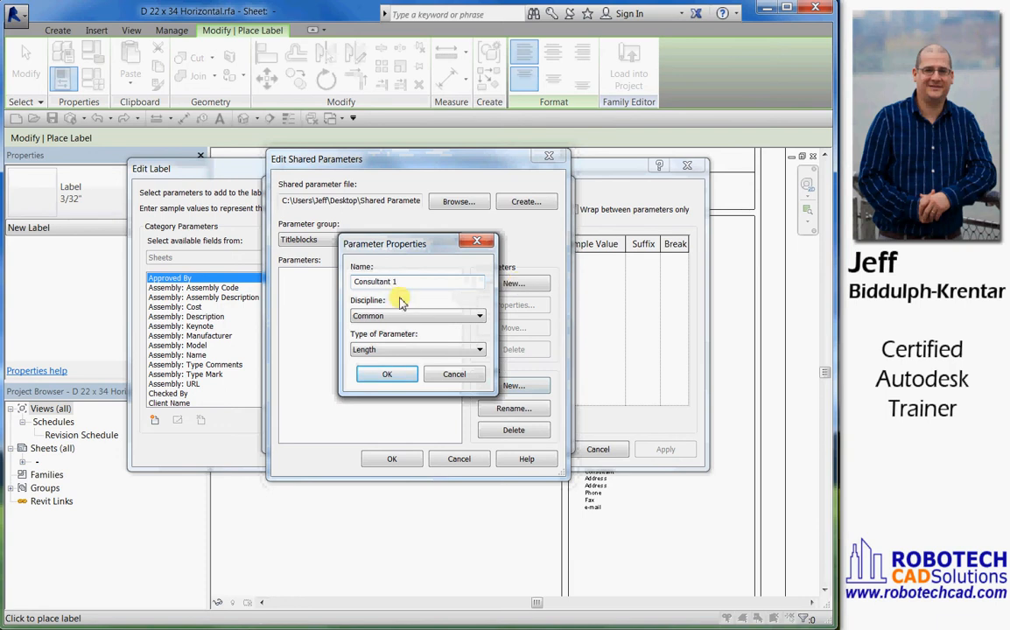
{"action": "left_click", "coordinate": [375, 350]}
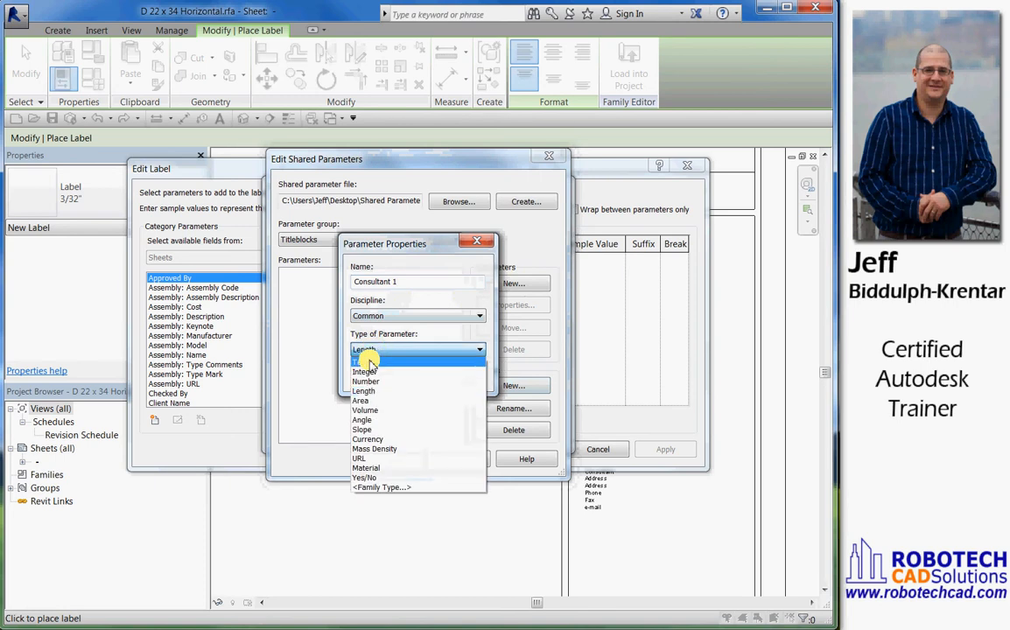
{"action": "left_click", "coordinate": [367, 362]}
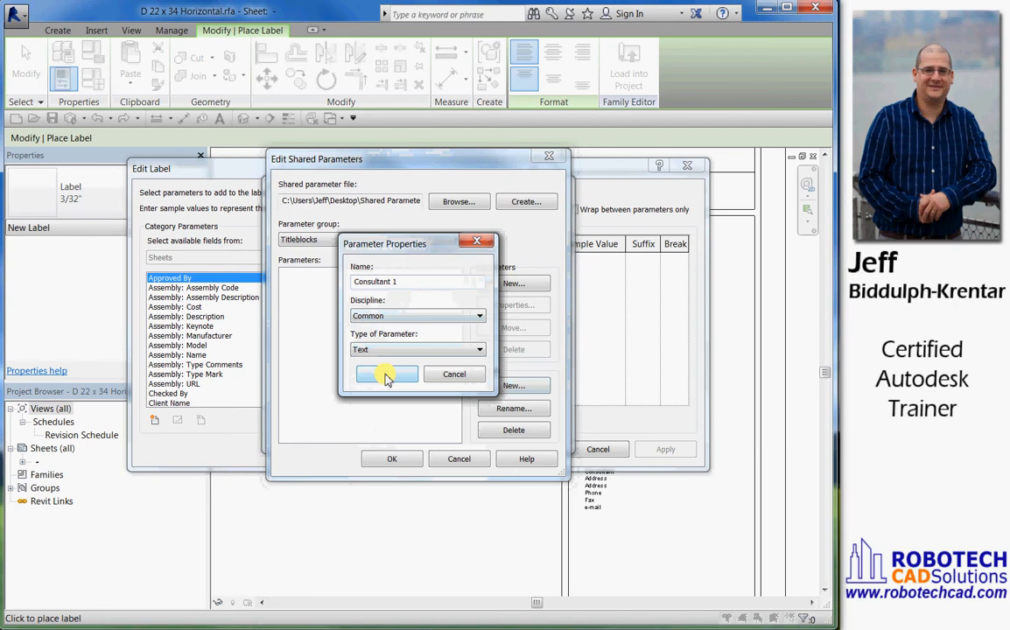
{"action": "left_click", "coordinate": [386, 376]}
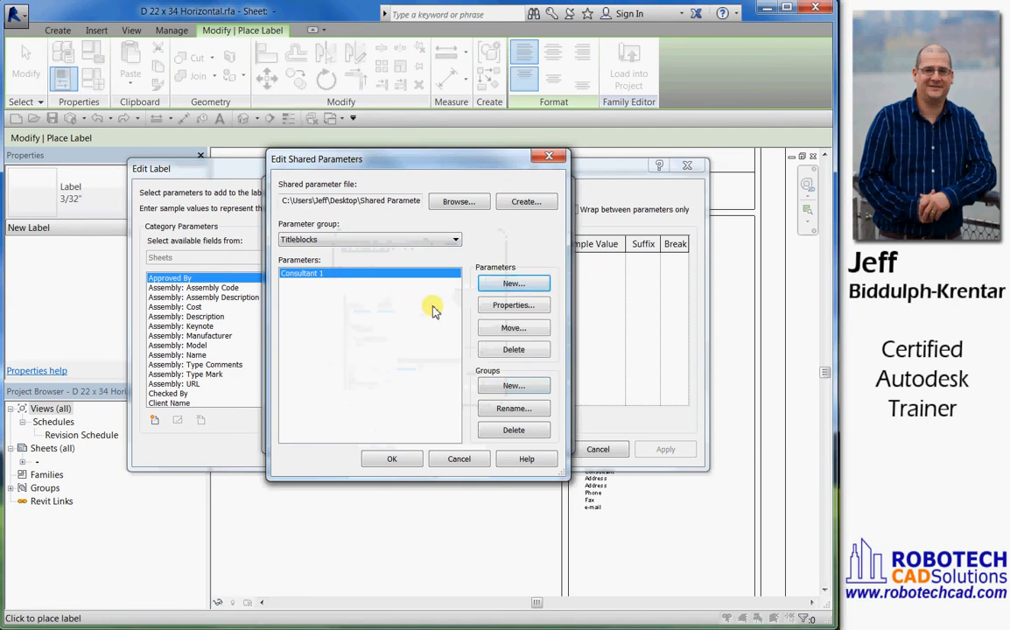
Add a Text shared parameter named Consultant 1 Add1 to the Titleblocks group
{"action": "left_click", "coordinate": [501, 286]}
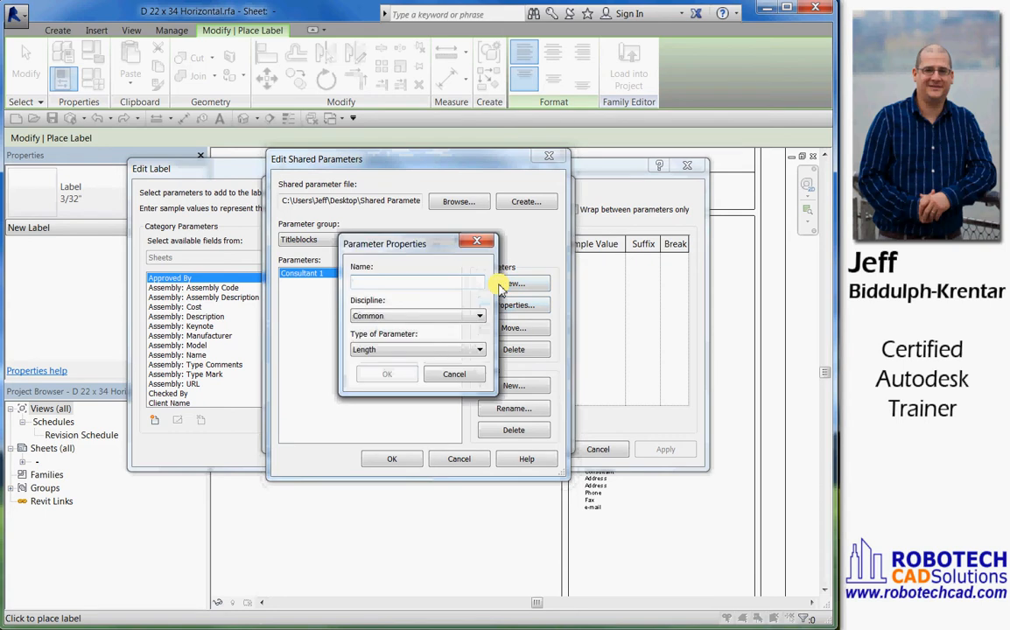
{"action": "type", "text": "Consultant 1 Add1"}
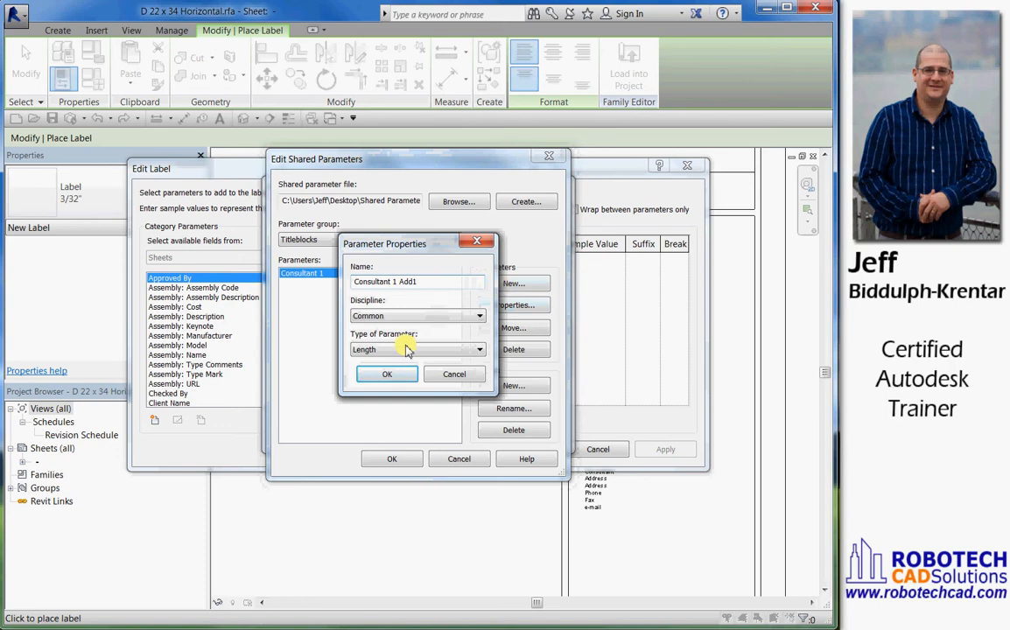
{"action": "left_click", "coordinate": [391, 355]}
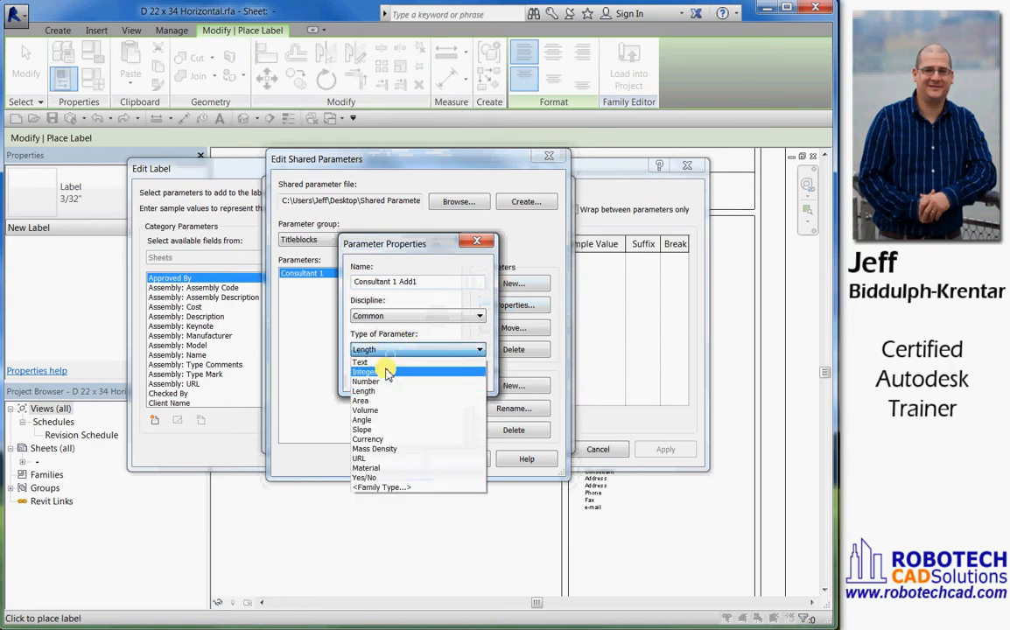
{"action": "left_click", "coordinate": [386, 362]}
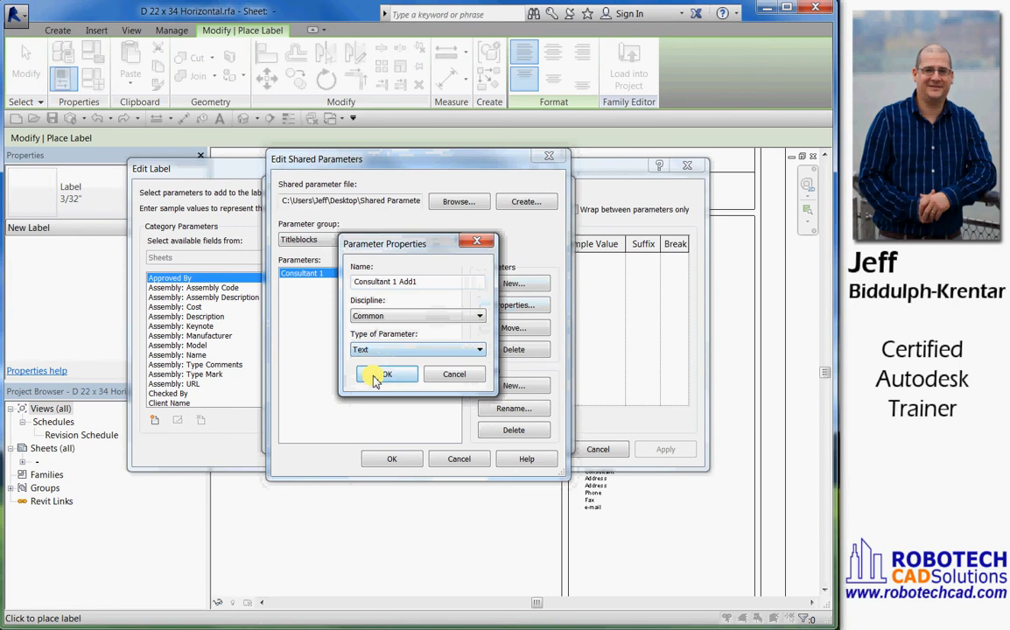
{"action": "left_click", "coordinate": [387, 373]}
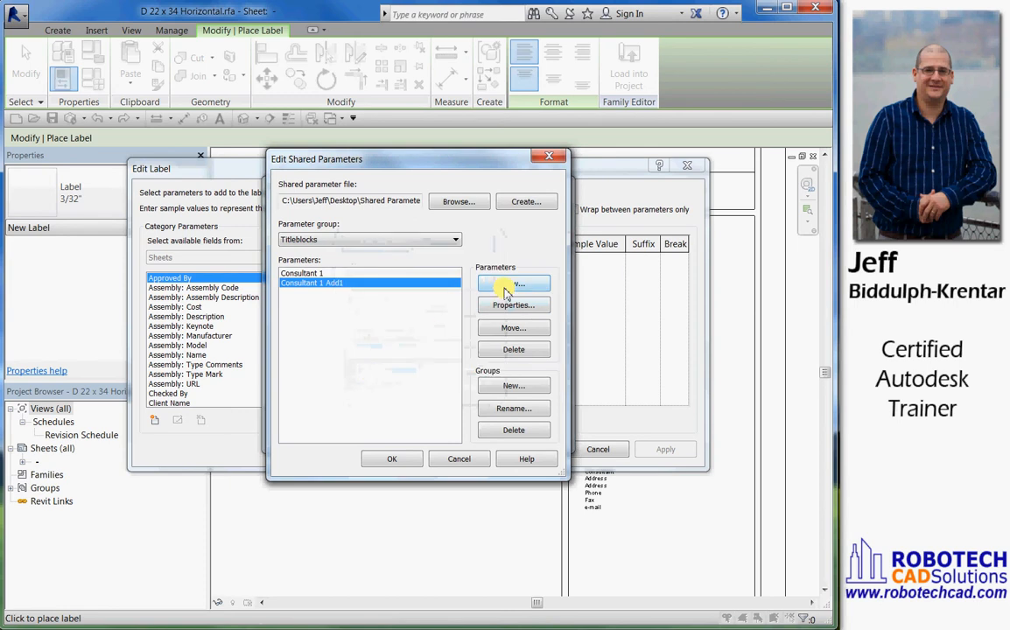
Add a Text shared parameter named Consultant 1 Add2 to the Titleblocks group
{"action": "left_click", "coordinate": [507, 289]}
{"action": "type", "text": "Co"}
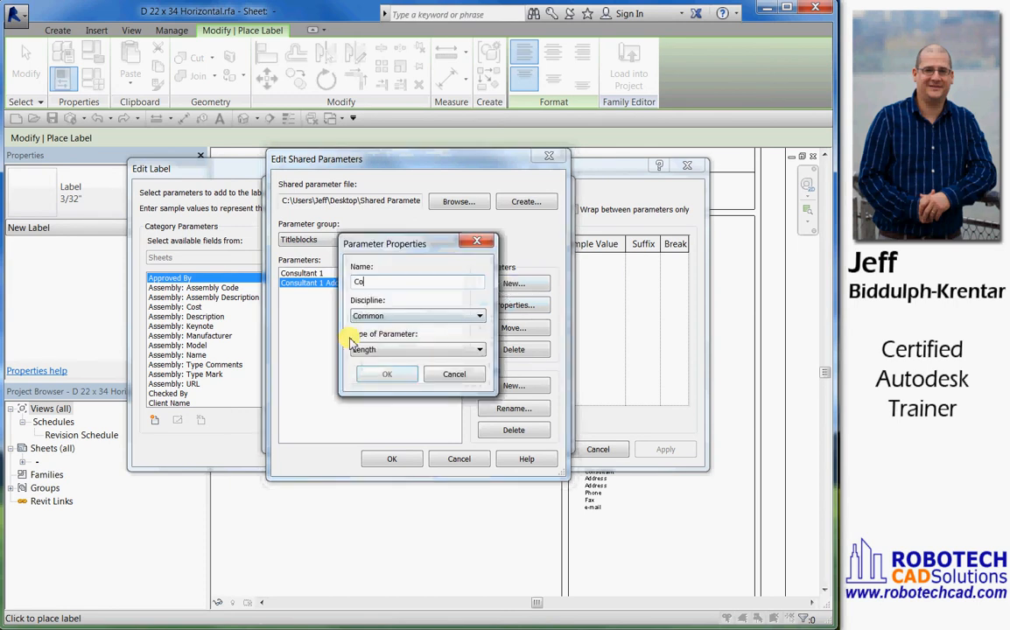
{"action": "type", "text": "nsultant 1 Add2"}
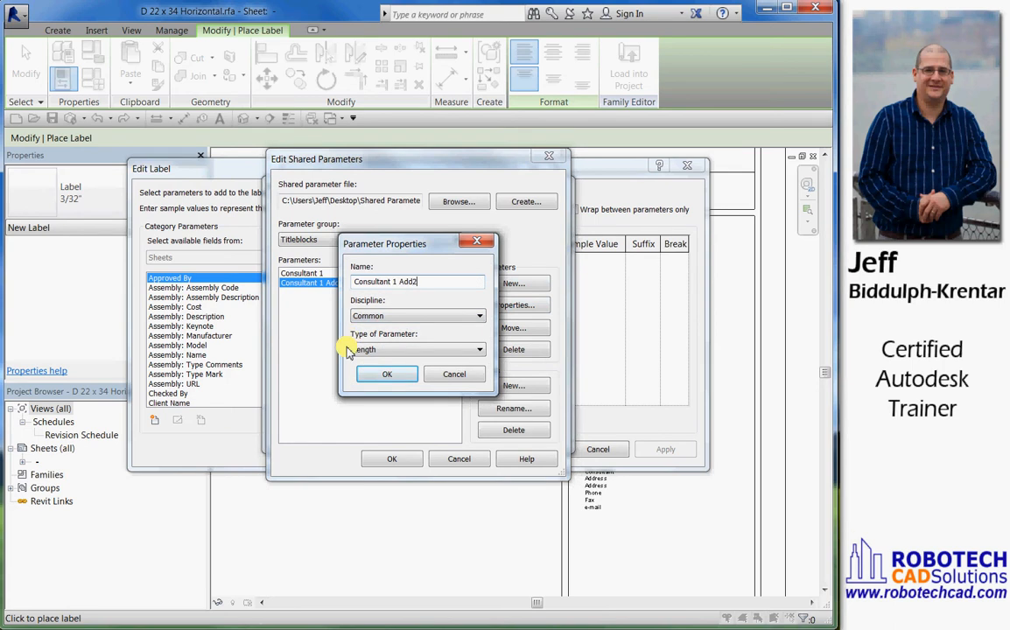
{"action": "left_click", "coordinate": [361, 349]}
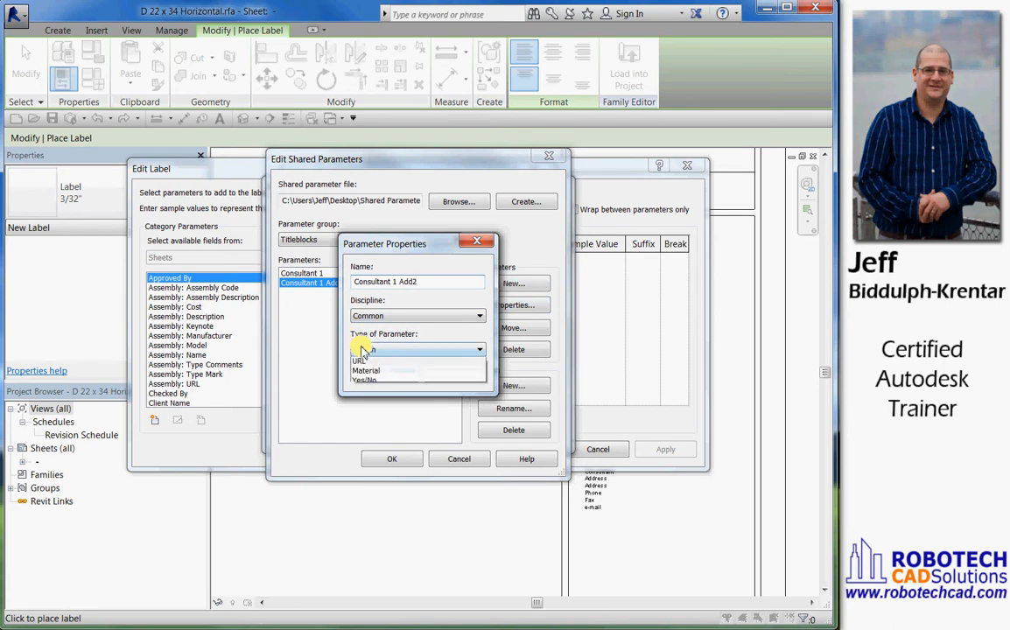
{"action": "left_click", "coordinate": [359, 363]}
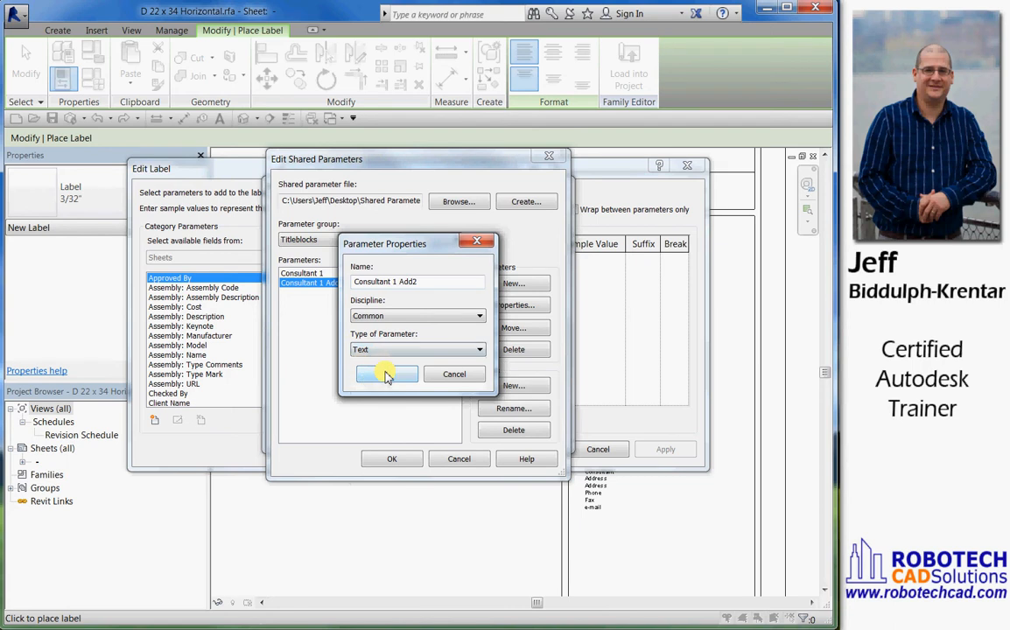
{"action": "left_click", "coordinate": [387, 374]}
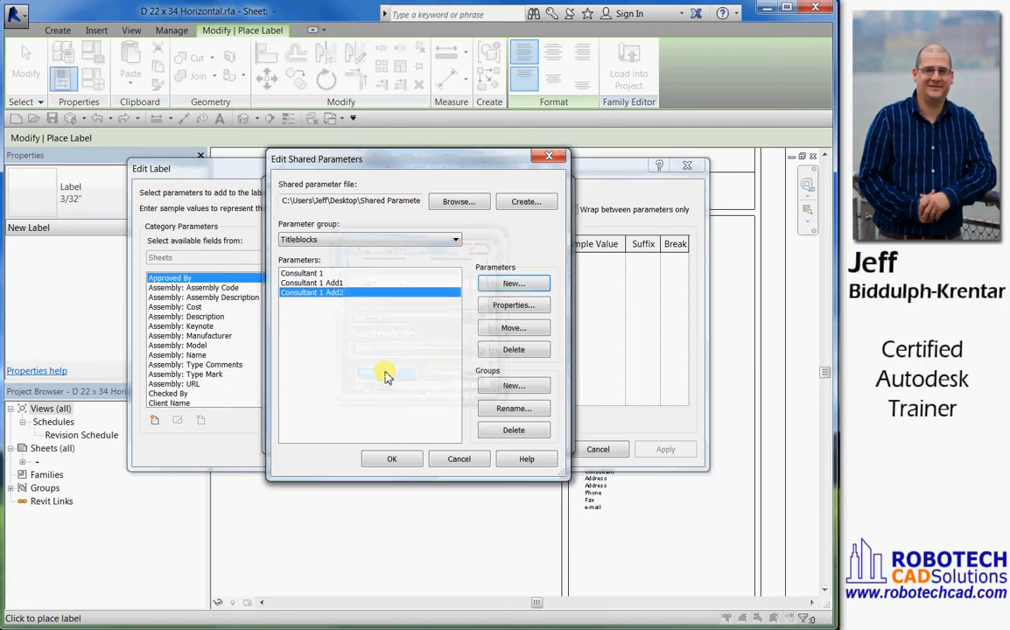
Add a Text shared parameter named Consultant 1 Phone to the Titleblocks group
{"action": "left_click", "coordinate": [513, 284]}
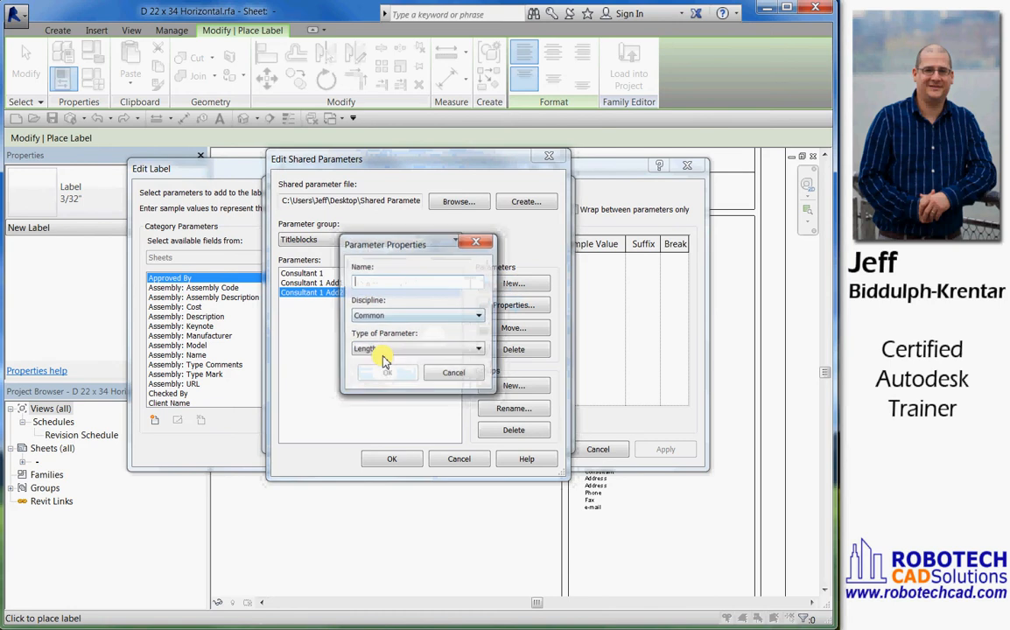
{"action": "type", "text": "Co"}
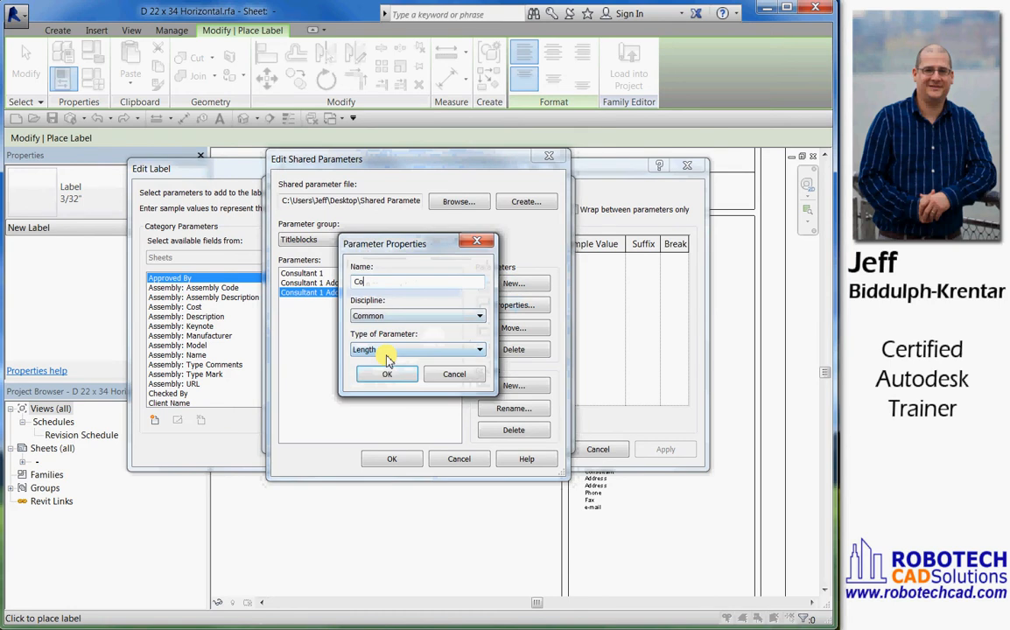
{"action": "type", "text": "nsultant 1 Phone"}
{"action": "left_click", "coordinate": [388, 351]}
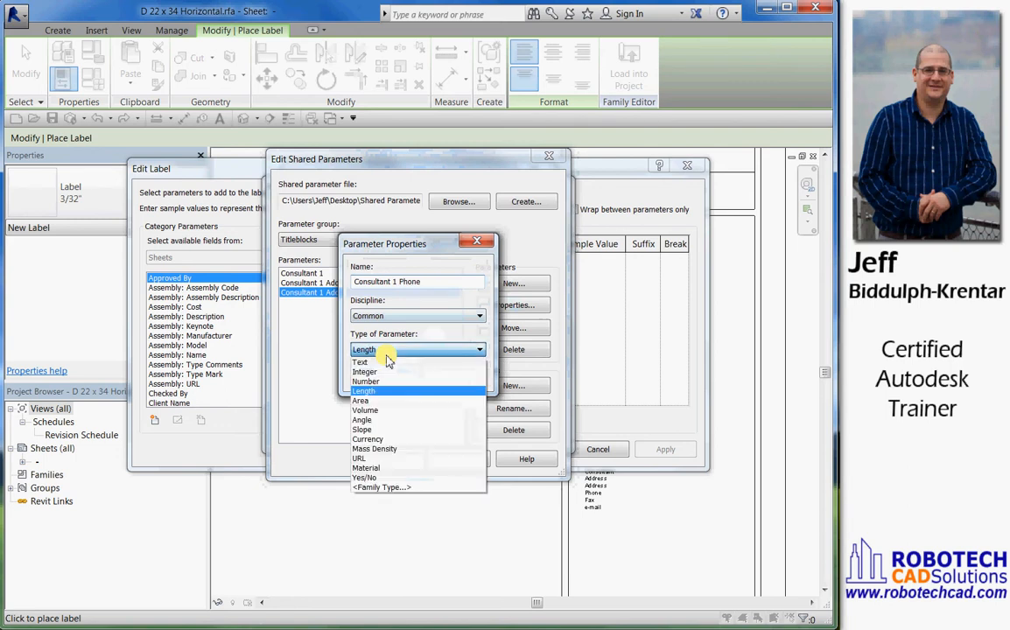
{"action": "left_click", "coordinate": [383, 362]}
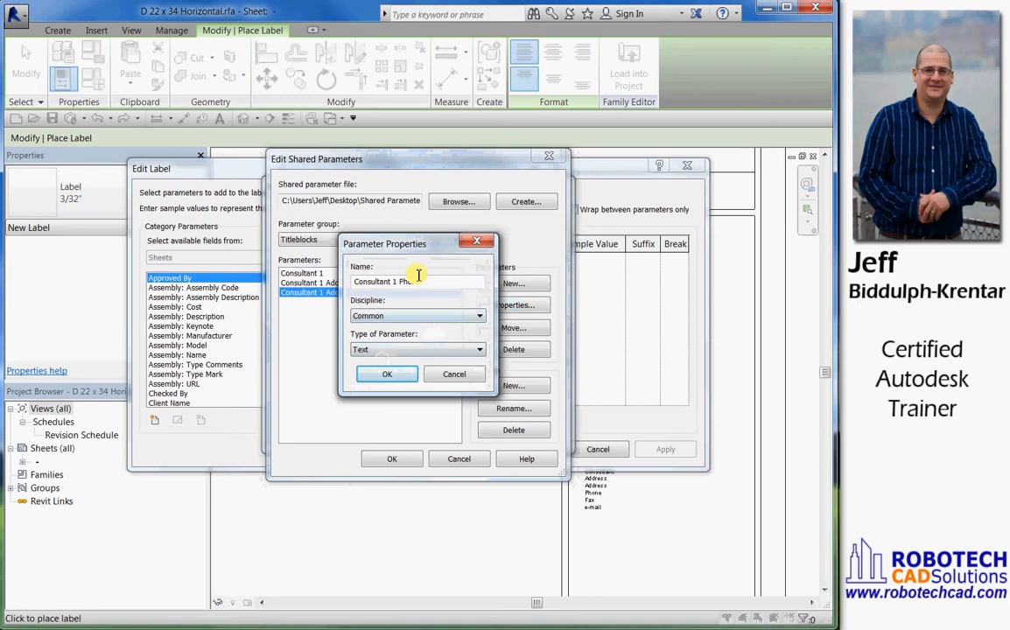
{"action": "left_click", "coordinate": [388, 374]}
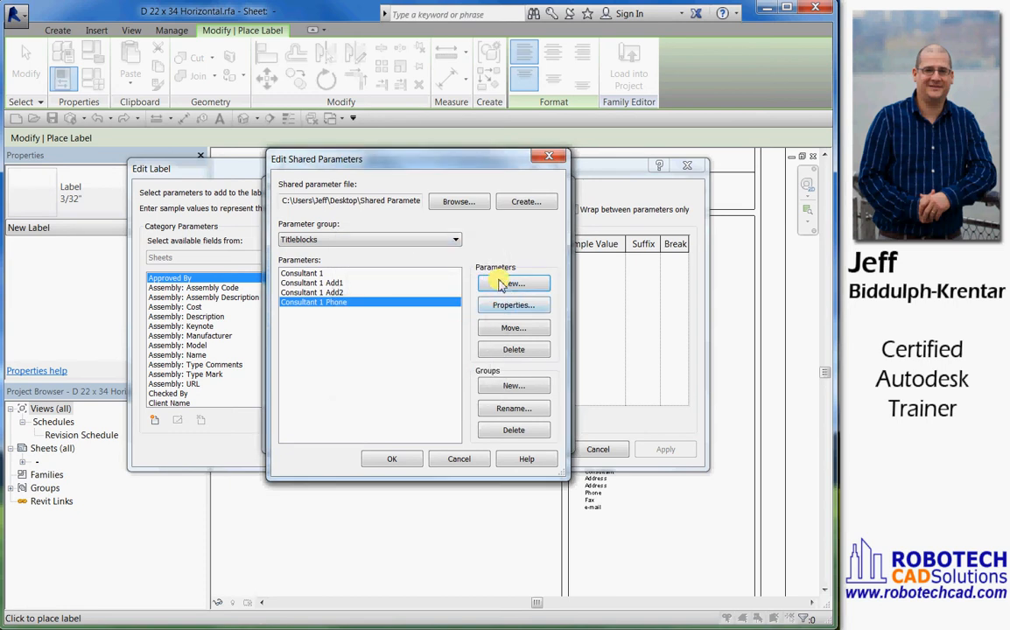
Add a Text shared parameter named Consultant 1 Email to the Titleblocks group
{"action": "left_click", "coordinate": [504, 281]}
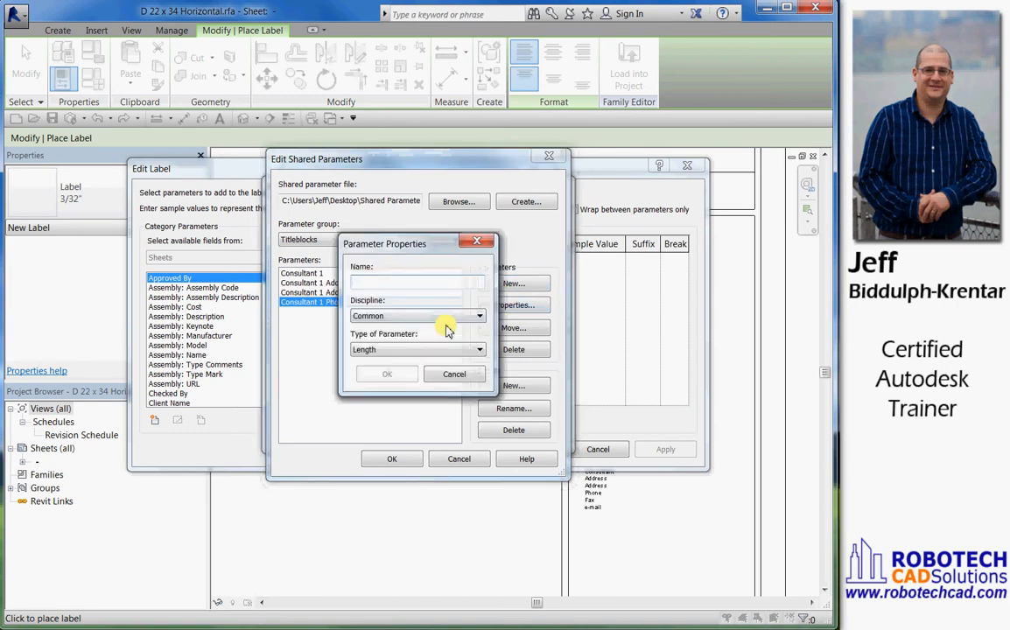
{"action": "type", "text": "Consultant 1 Email"}
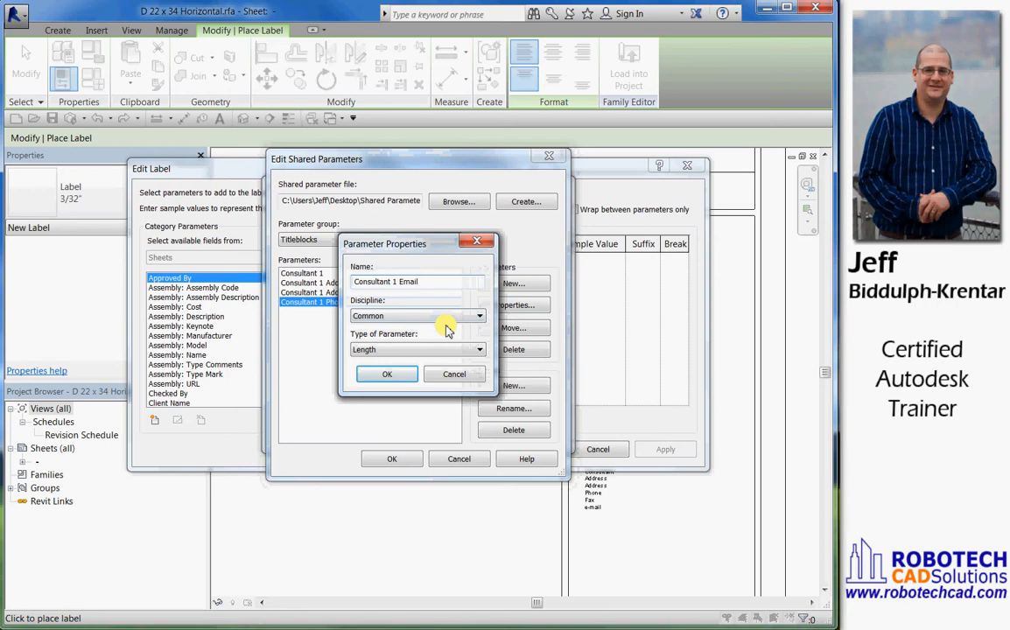
{"action": "left_click", "coordinate": [450, 349]}
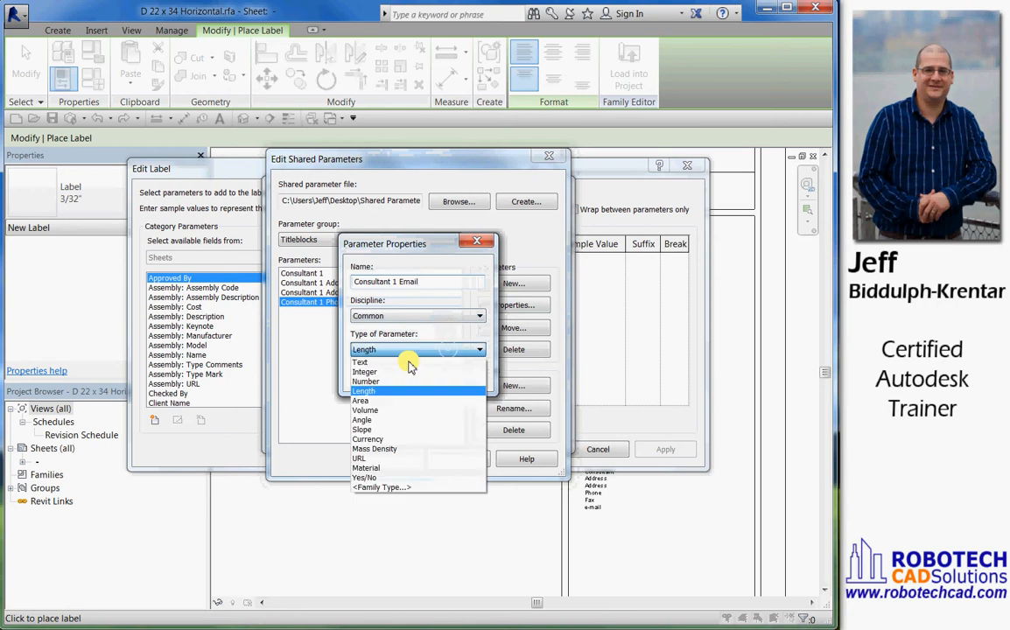
{"action": "left_click", "coordinate": [360, 362]}
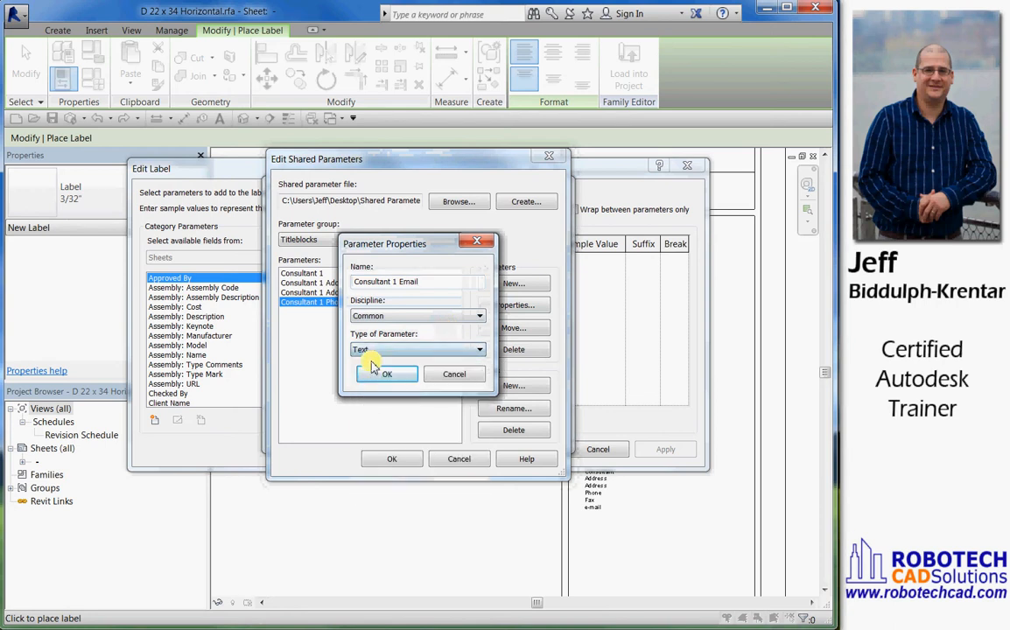
{"action": "left_click", "coordinate": [391, 374]}
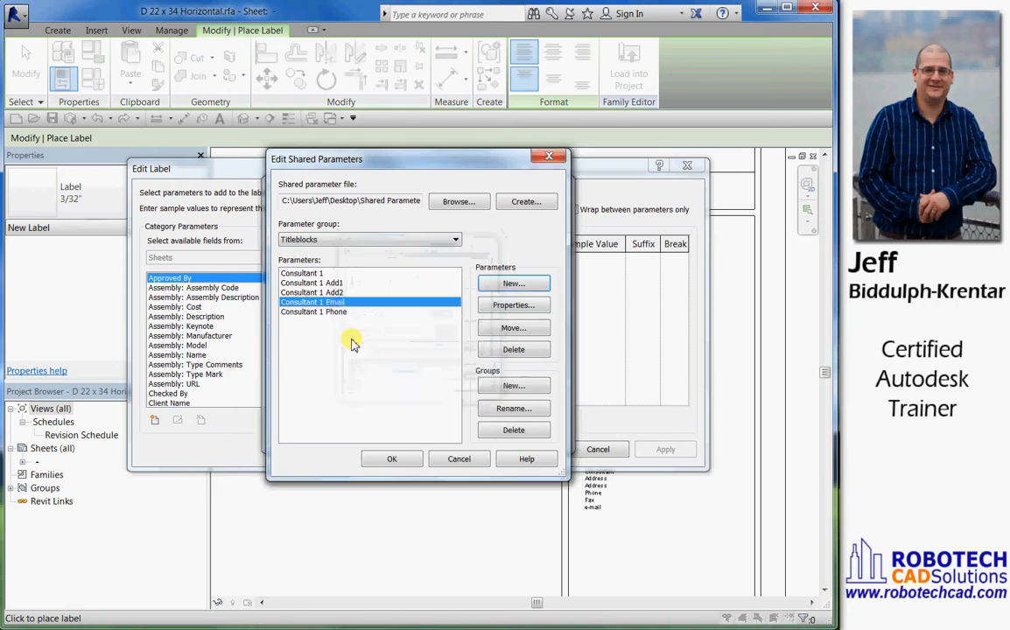
Add a Text shared parameter named Consultant 1 Fax to the Titleblocks group
{"action": "left_click", "coordinate": [515, 286]}
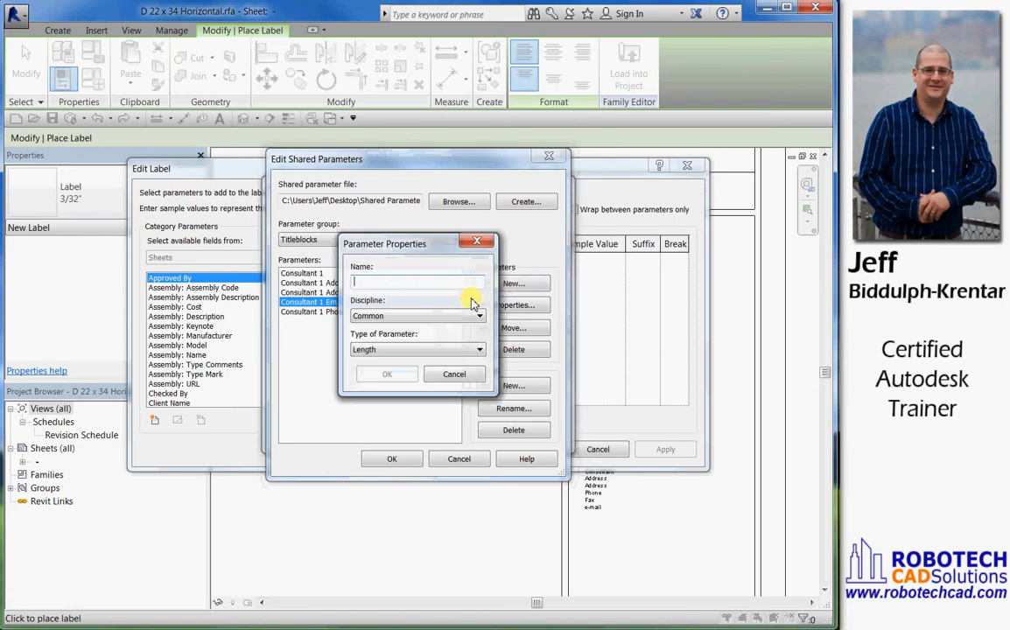
{"action": "type", "text": "Consultant 1 Fax"}
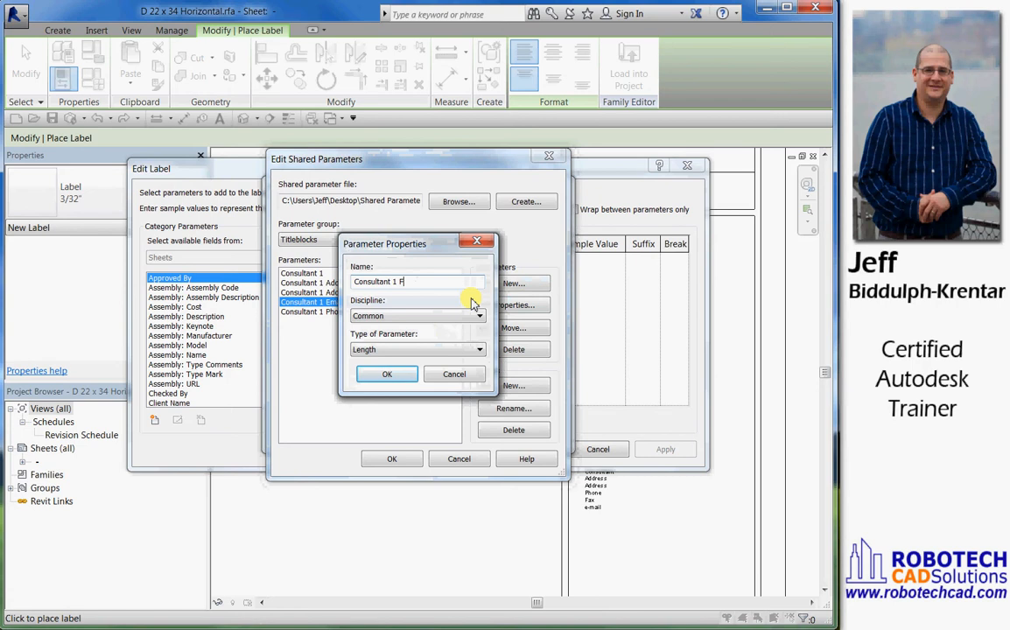
{"action": "left_click", "coordinate": [406, 349]}
{"action": "left_click", "coordinate": [385, 362]}
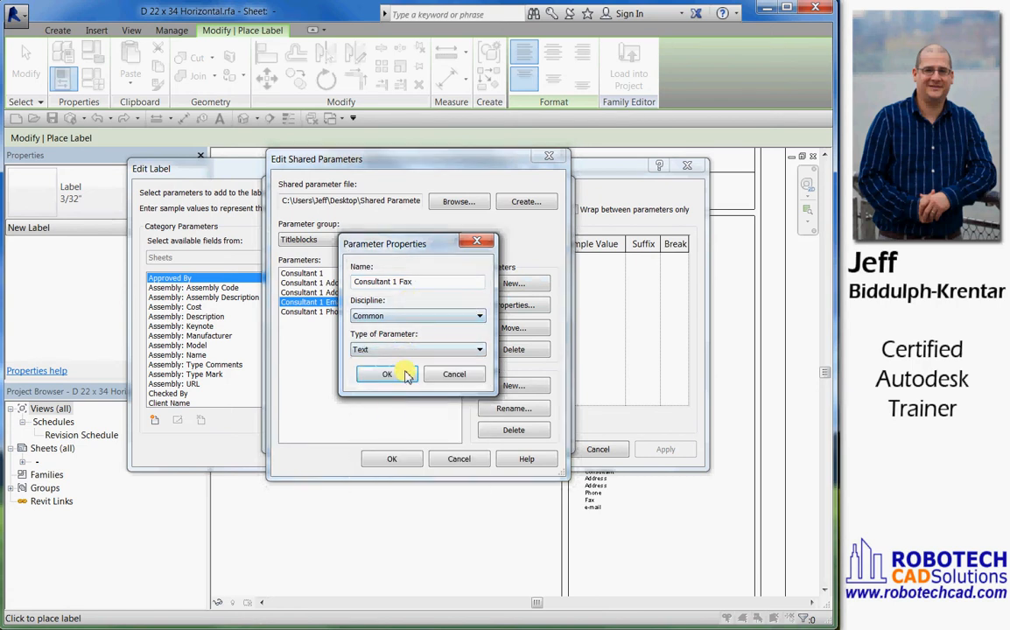
{"action": "left_click", "coordinate": [393, 374]}
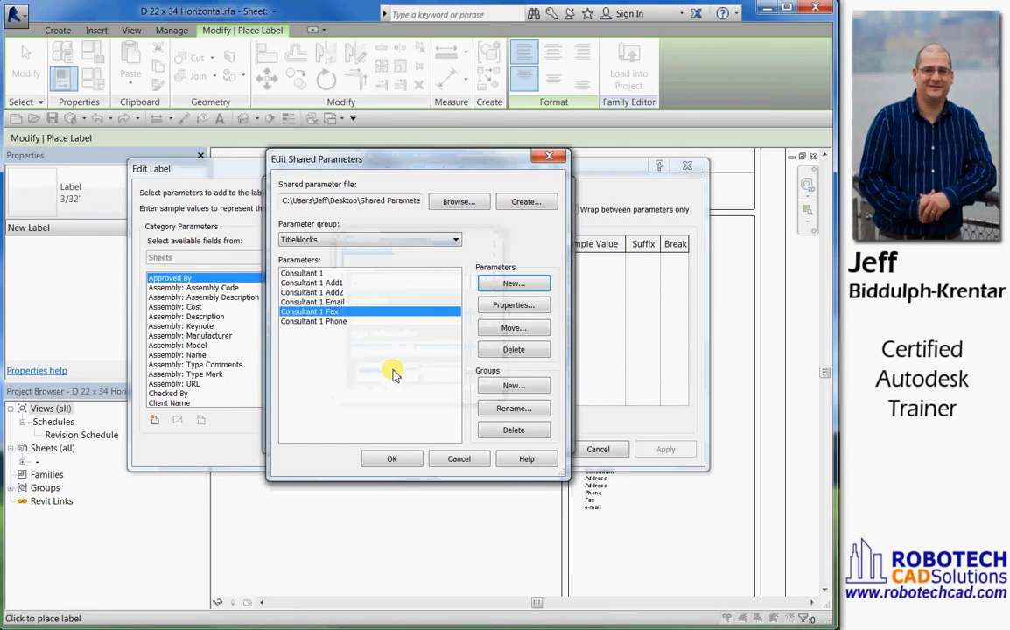
Accept the shared parameter list and make Consultant 1 an available field for the label
{"action": "left_click", "coordinate": [385, 459]}
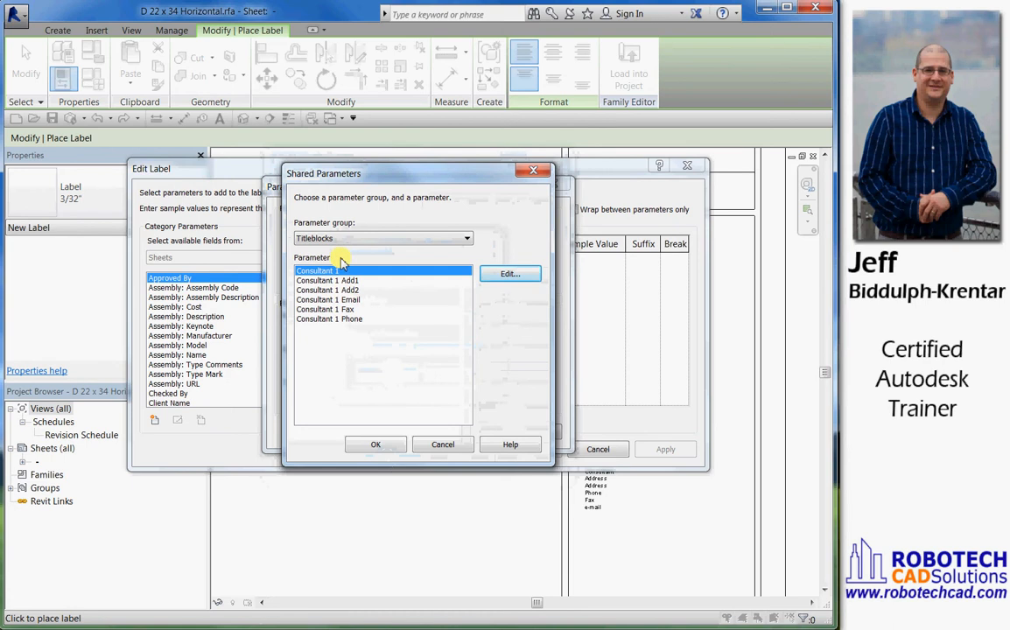
{"action": "left_click", "coordinate": [370, 445]}
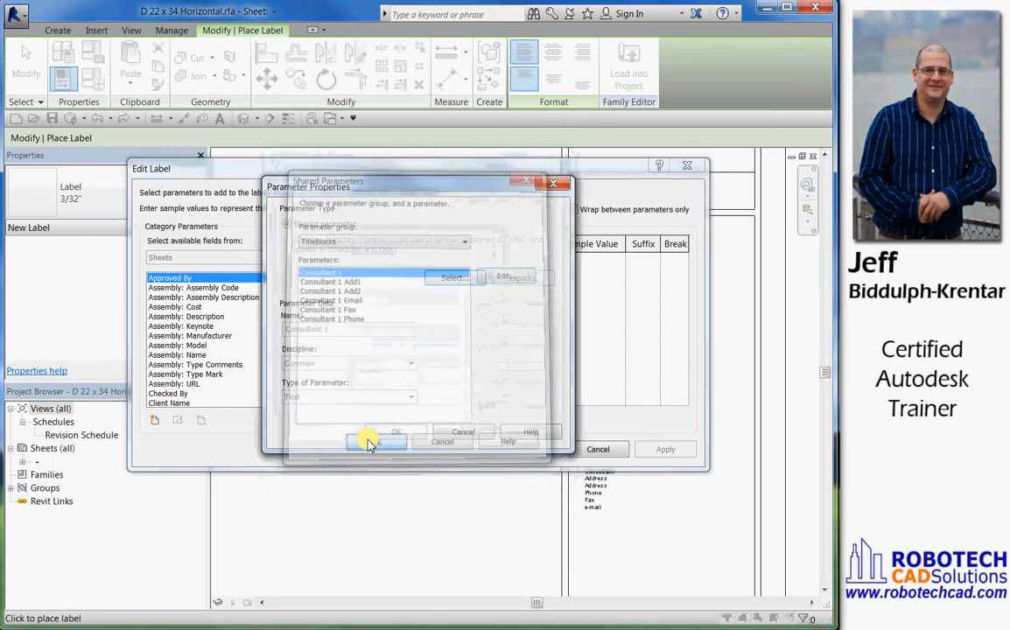
{"action": "left_click", "coordinate": [391, 431]}
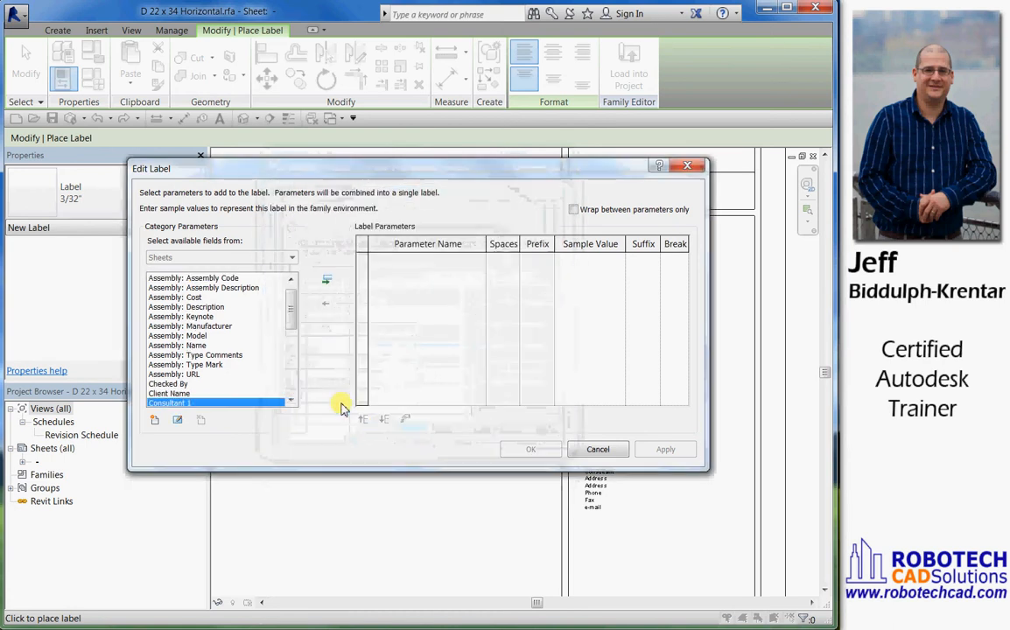
Add the Consultant 1 field to the label parameters and finish placing the label beside the title block's consultant area
{"action": "scroll", "coordinate": [289, 311], "scroll_direction": "down", "scroll_amount": 2}
{"action": "scroll", "coordinate": [288, 328], "scroll_direction": "down", "scroll_amount": 1}
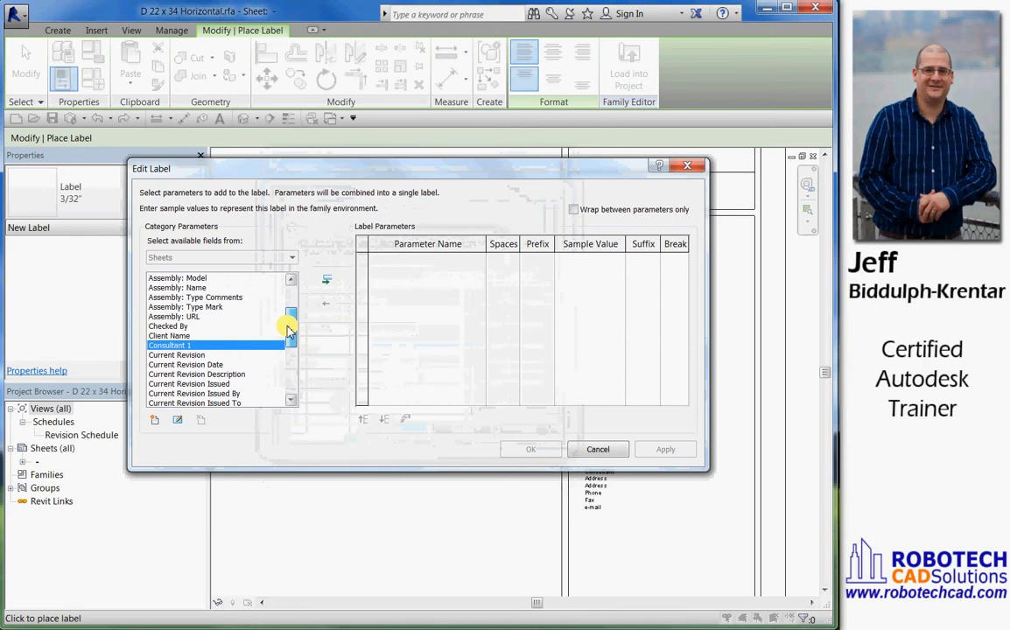
{"action": "scroll", "coordinate": [287, 326], "scroll_direction": "up", "scroll_amount": 3}
{"action": "scroll", "coordinate": [286, 326], "scroll_direction": "down", "scroll_amount": 2}
{"action": "scroll", "coordinate": [284, 328], "scroll_direction": "down", "scroll_amount": 1}
{"action": "scroll", "coordinate": [282, 329], "scroll_direction": "up", "scroll_amount": 1}
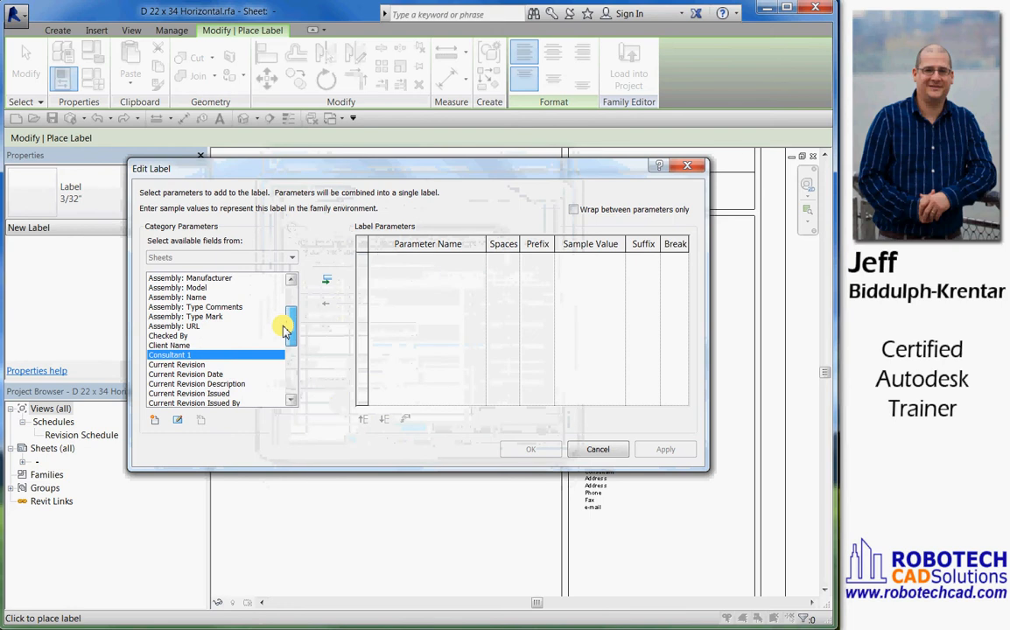
{"action": "scroll", "coordinate": [283, 330], "scroll_direction": "down", "scroll_amount": 3}
{"action": "scroll", "coordinate": [281, 331], "scroll_direction": "up", "scroll_amount": 4}
{"action": "scroll", "coordinate": [282, 333], "scroll_direction": "down", "scroll_amount": 4}
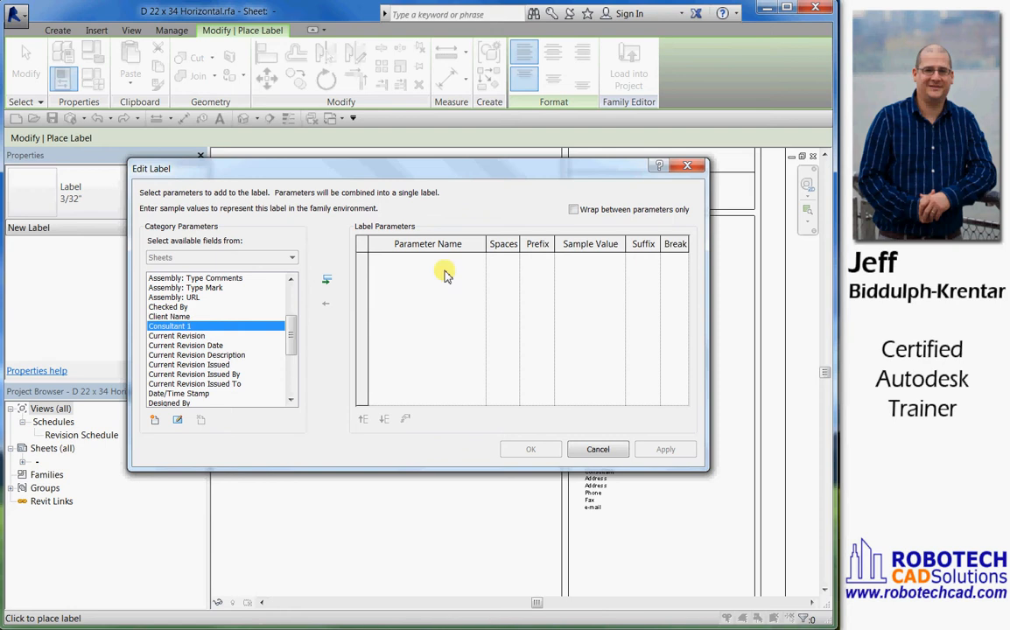
{"action": "left_click", "coordinate": [328, 281]}
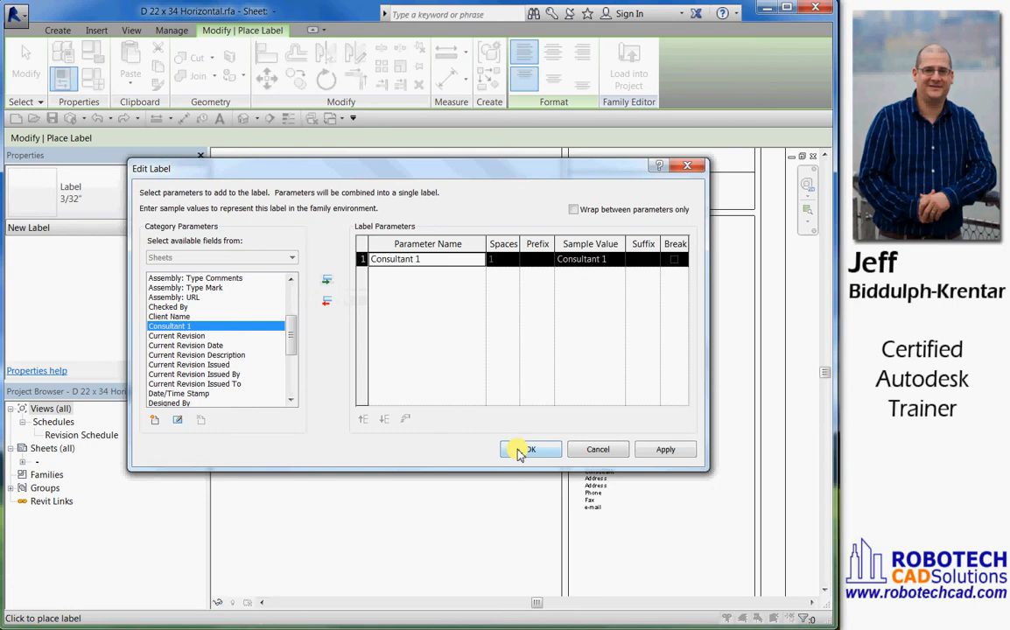
{"action": "left_click", "coordinate": [525, 449]}
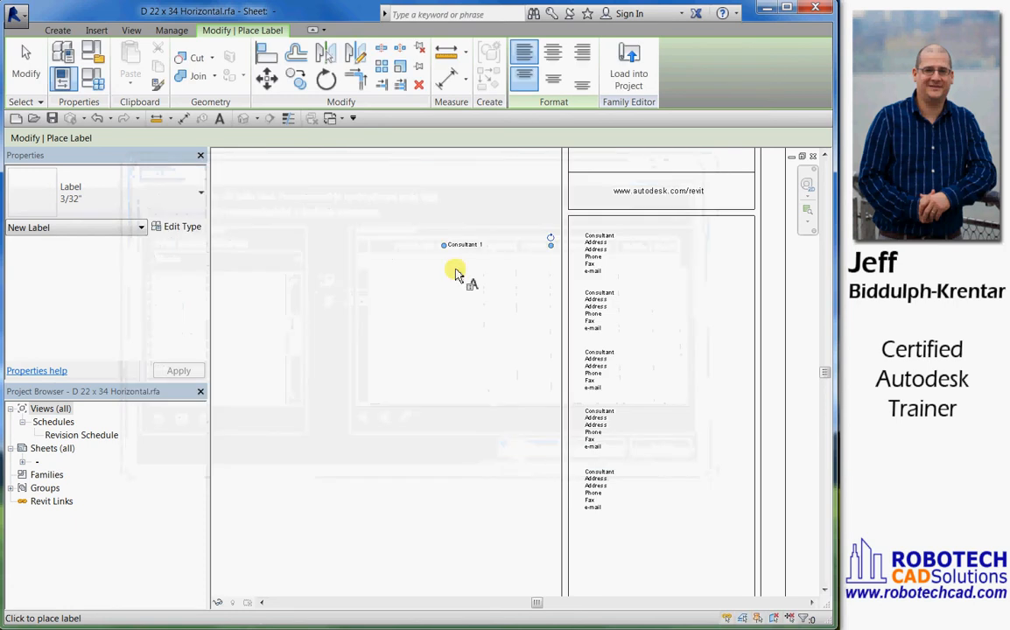
{"action": "left_click", "coordinate": [452, 251]}
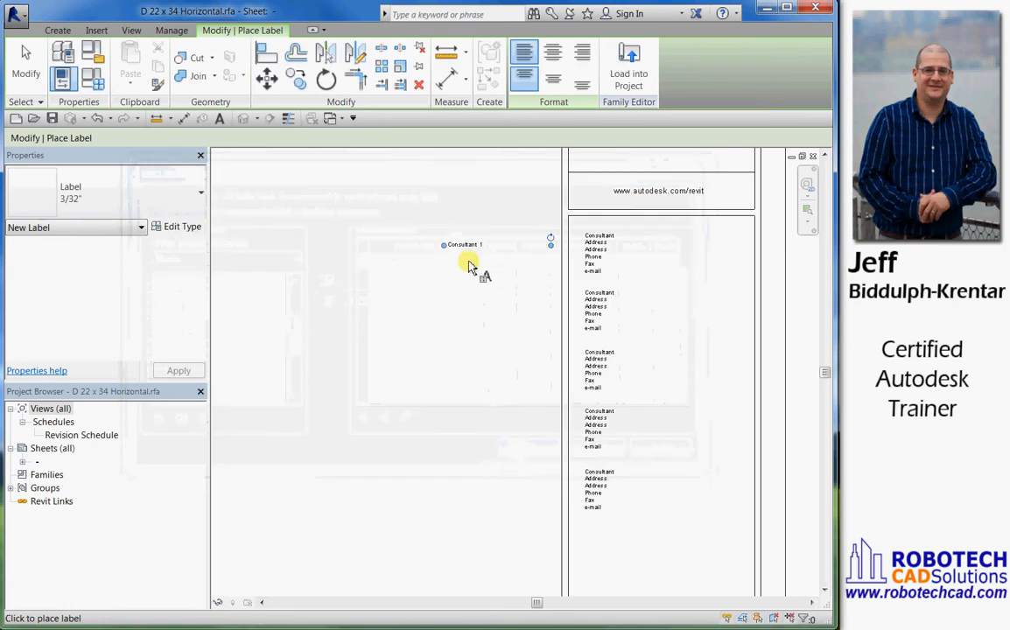
{"action": "key", "text": "Escape"}
Move the Consultant 1 label so its text lies exactly over the first Consultant heading in the title block
{"action": "scroll", "coordinate": [473, 255], "scroll_direction": "up", "scroll_amount": 2}
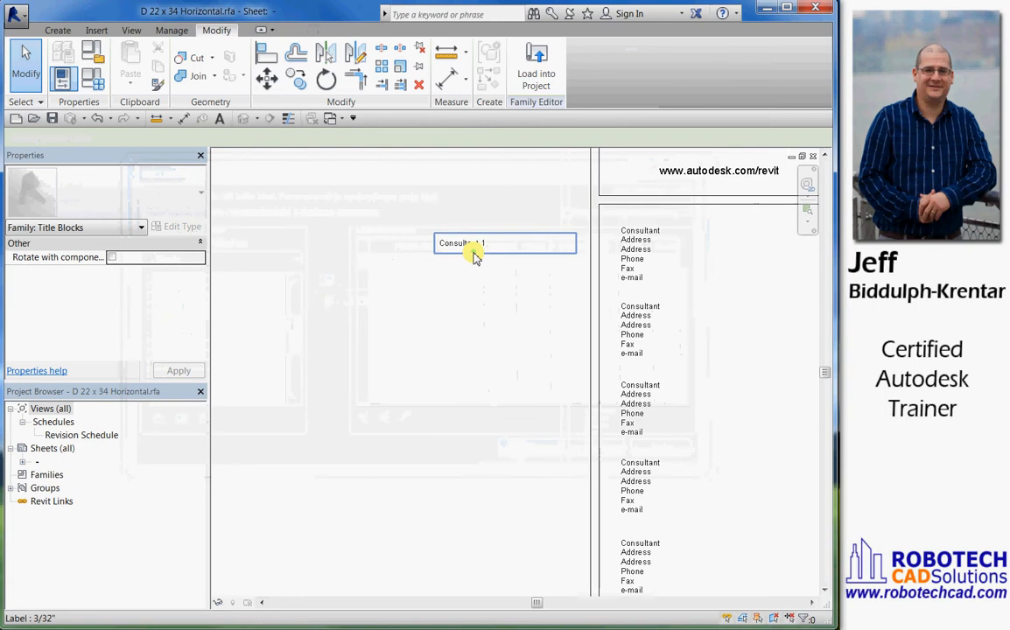
{"action": "left_click", "coordinate": [473, 254]}
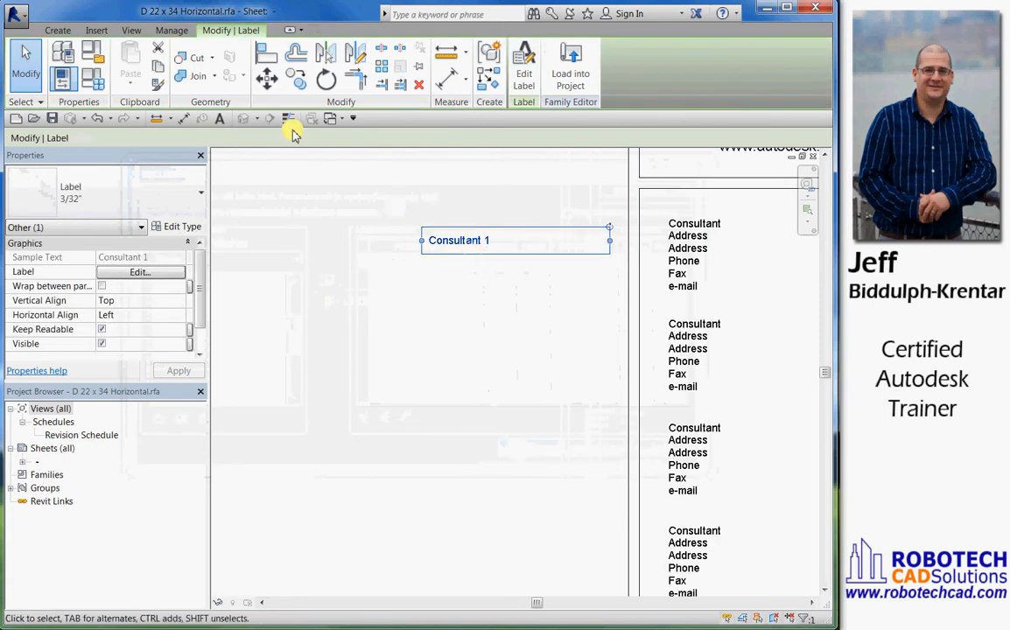
{"action": "left_click", "coordinate": [266, 79]}
{"action": "scroll", "coordinate": [426, 250], "scroll_direction": "up", "scroll_amount": 3}
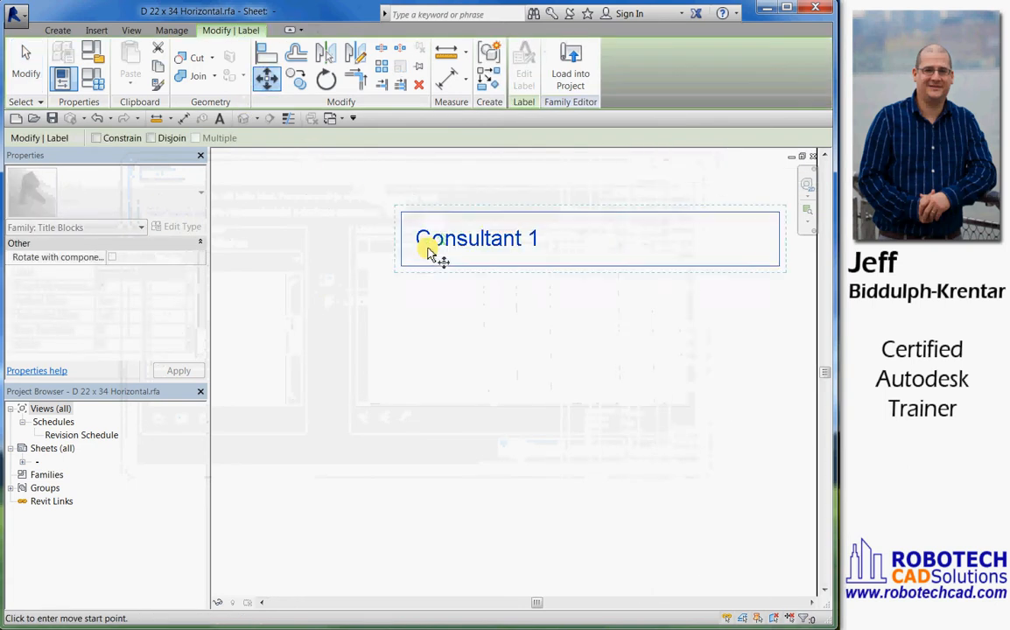
{"action": "scroll", "coordinate": [437, 241], "scroll_direction": "down", "scroll_amount": 2}
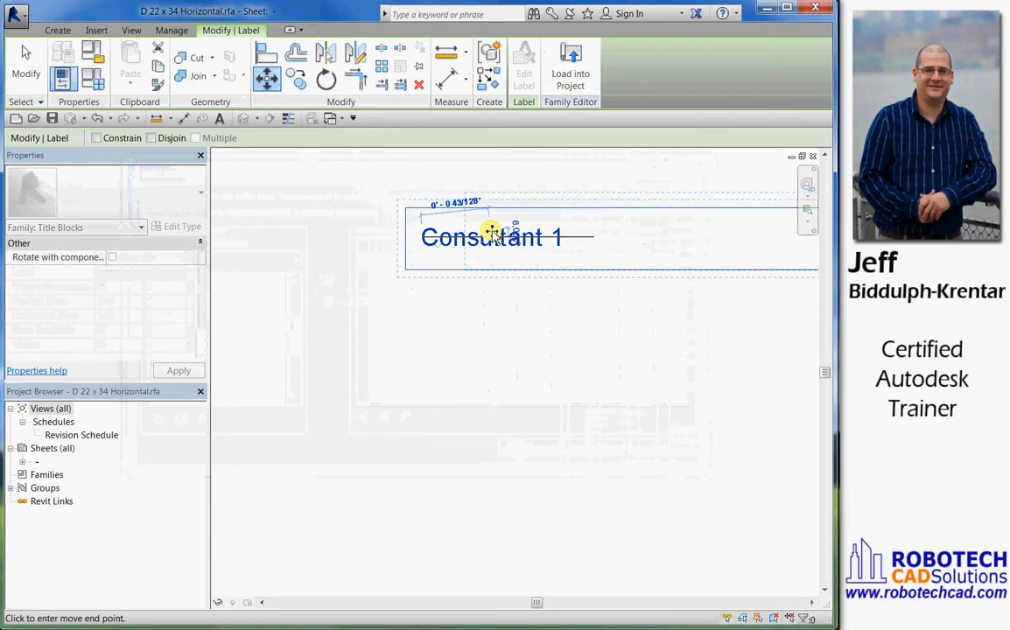
{"action": "middle_click_drag", "start_coordinate": [484, 227], "coordinate": [215, 267]}
{"action": "left_click", "coordinate": [215, 267]}
{"action": "scroll", "coordinate": [713, 220], "scroll_direction": "up", "scroll_amount": 5}
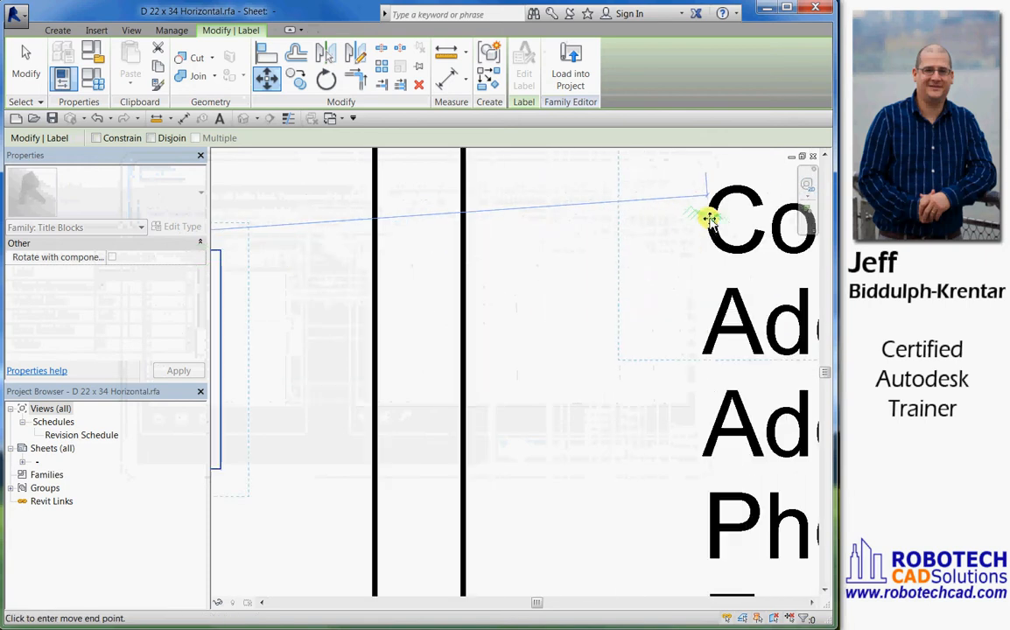
{"action": "left_click", "coordinate": [711, 217]}
{"action": "scroll", "coordinate": [643, 229], "scroll_direction": "down", "scroll_amount": 3}
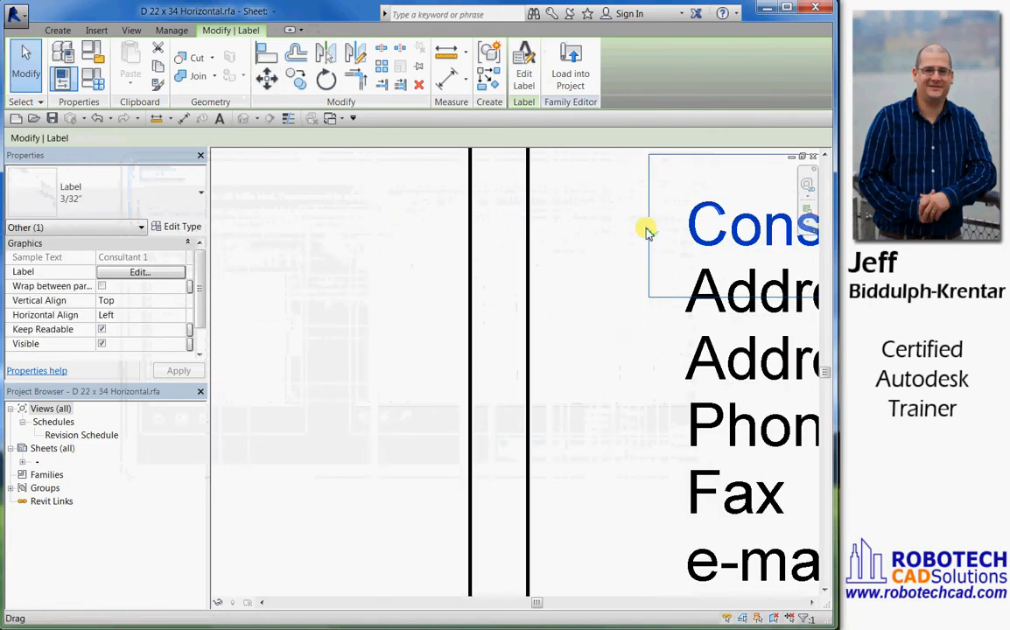
{"action": "middle_click_drag", "start_coordinate": [626, 280], "coordinate": [438, 311]}
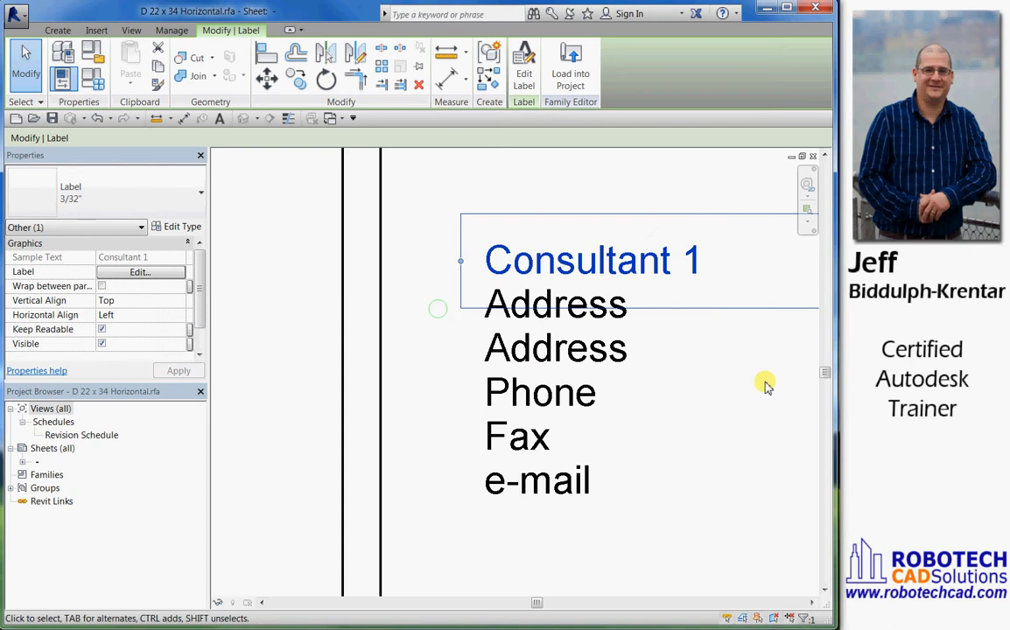
{"action": "left_click", "coordinate": [749, 416]}
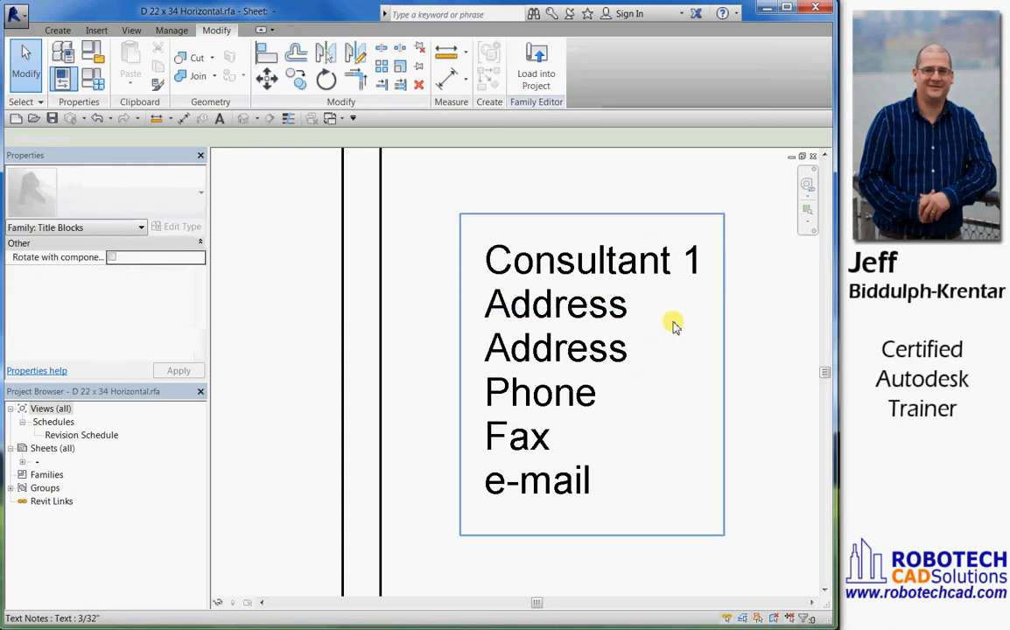
Stretch the Consultant 1 label's text box until it nearly reaches the right border of the consultant box
{"action": "left_click", "coordinate": [676, 263]}
{"action": "scroll", "coordinate": [474, 319], "scroll_direction": "down", "scroll_amount": 4}
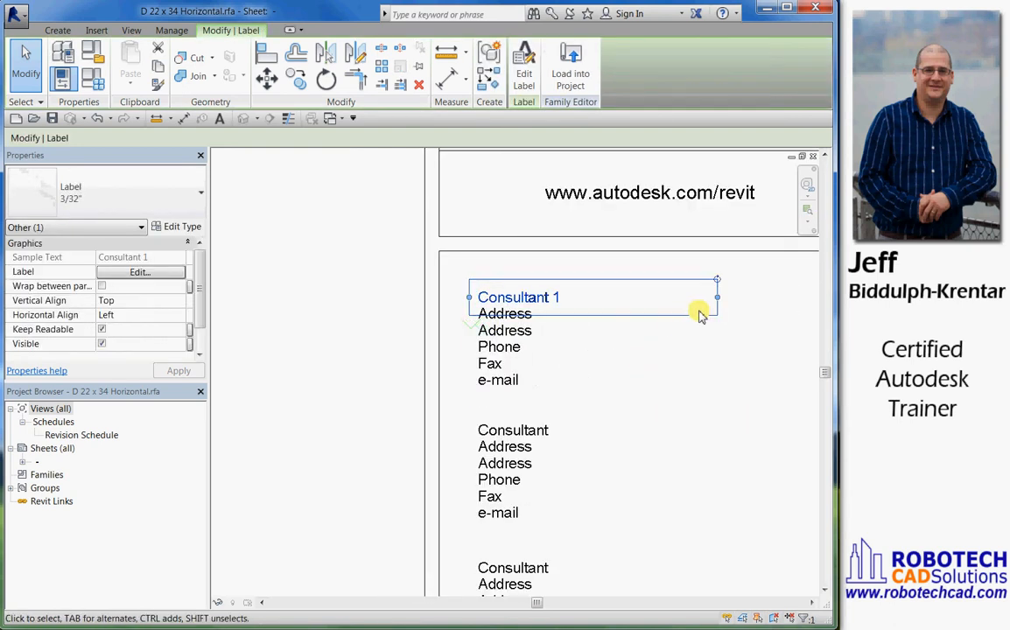
{"action": "left_click_drag", "start_coordinate": [721, 299], "coordinate": [758, 295]}
{"action": "scroll", "coordinate": [701, 359], "scroll_direction": "down", "scroll_amount": 3}
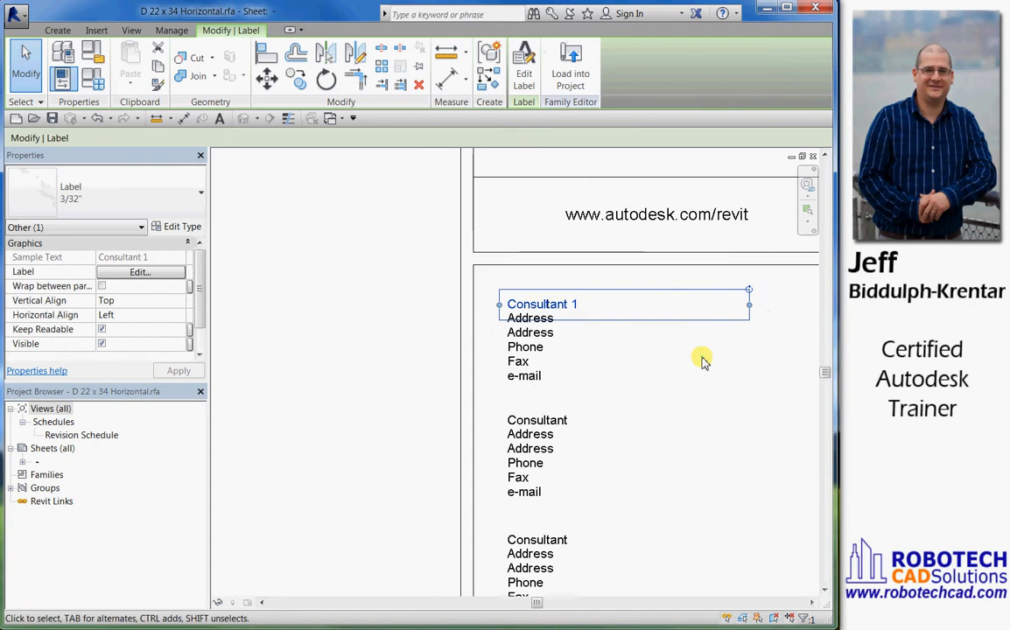
{"action": "left_click", "coordinate": [744, 318]}
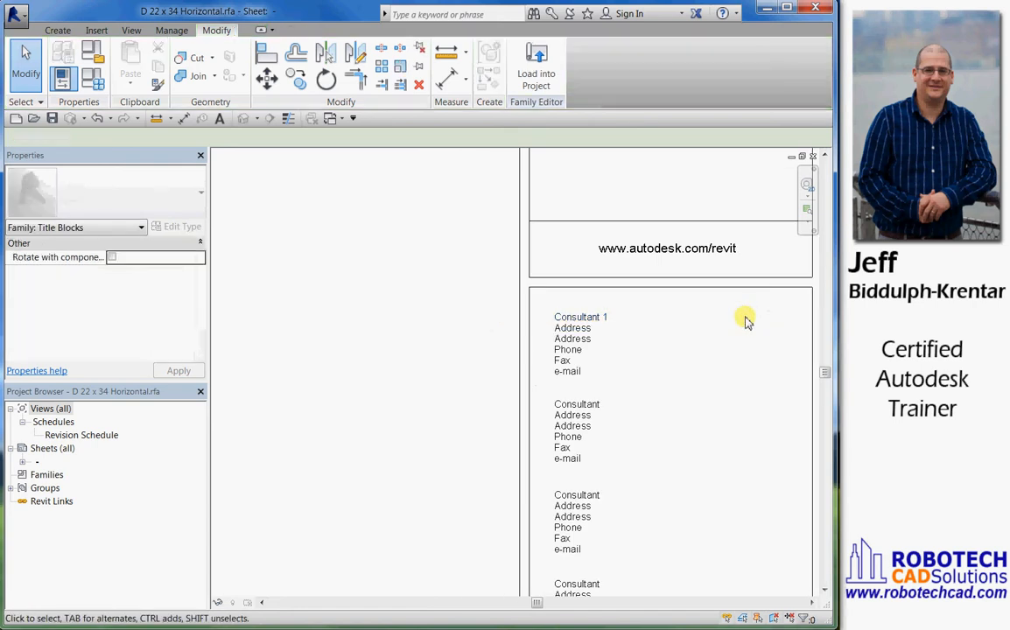
{"action": "left_click", "coordinate": [665, 321]}
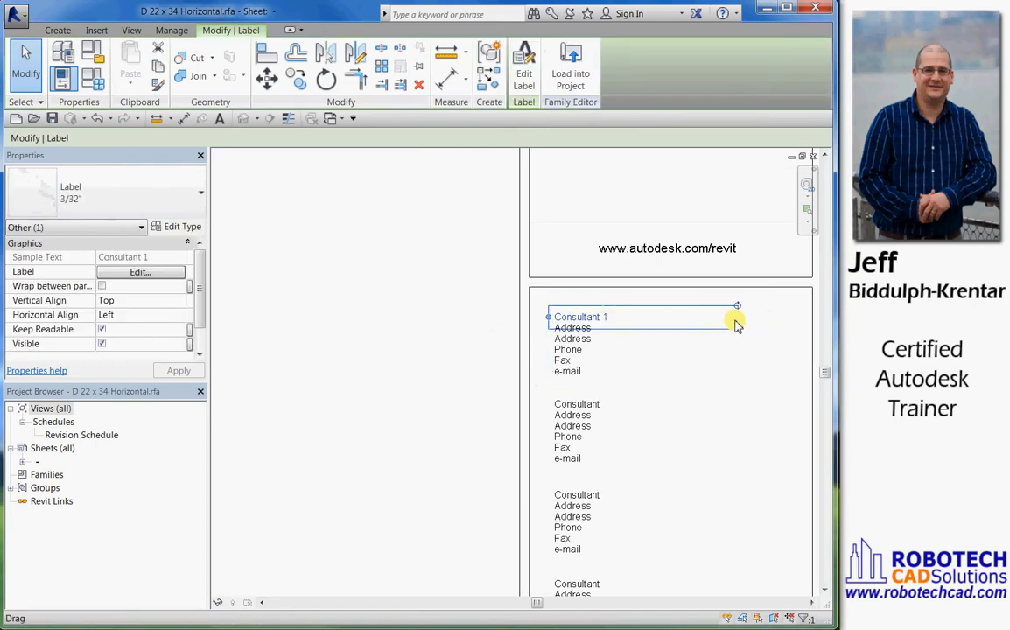
{"action": "left_click_drag", "start_coordinate": [737, 318], "coordinate": [805, 320]}
{"action": "left_click", "coordinate": [698, 339]}
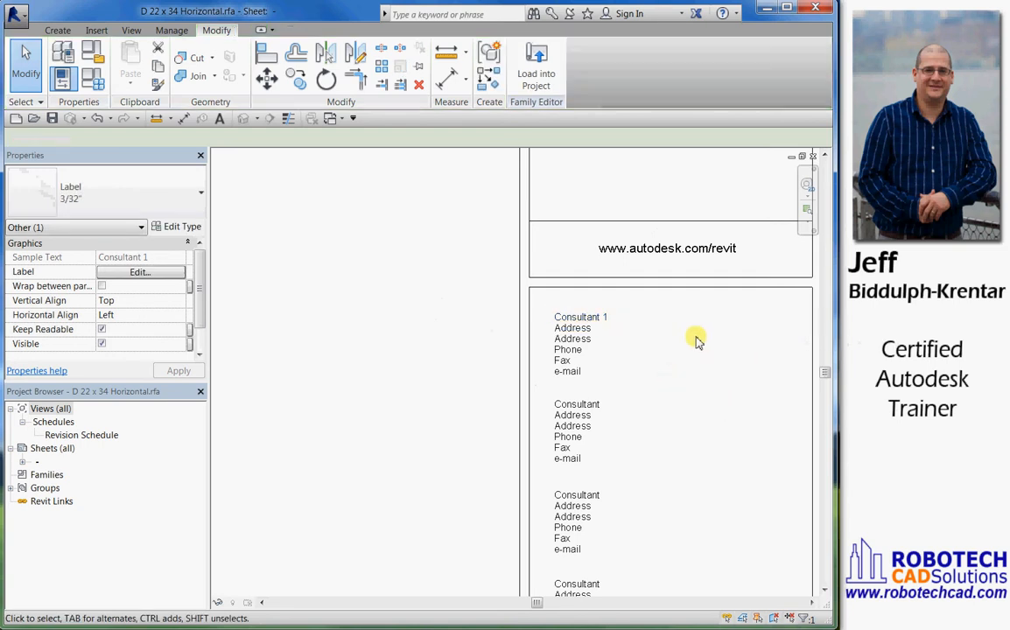
Copy the Consultant 1 label straight down onto the first Address line
{"action": "left_click", "coordinate": [707, 322]}
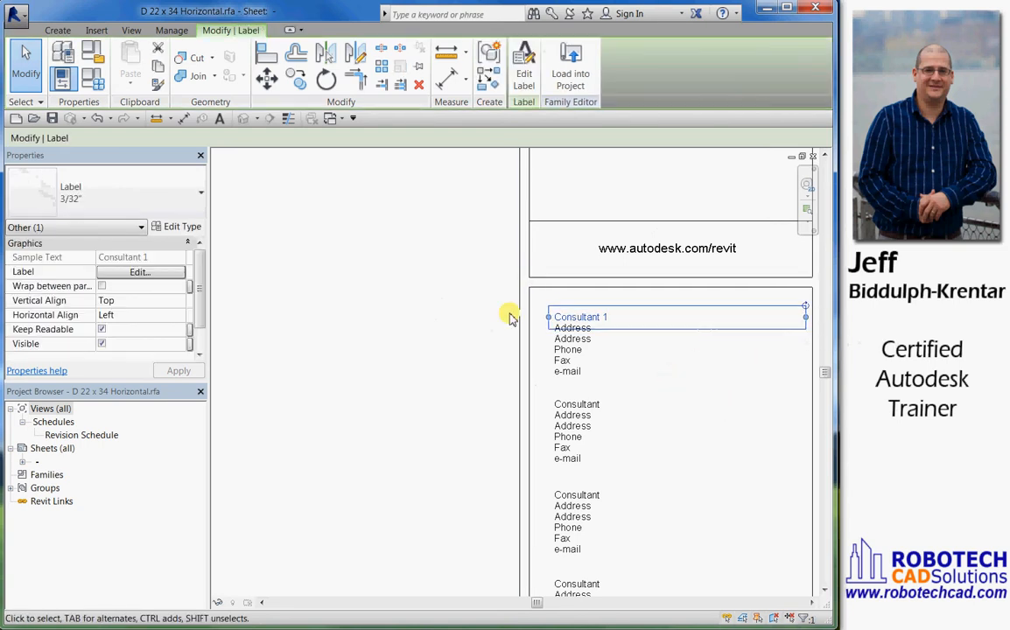
{"action": "left_click", "coordinate": [296, 79]}
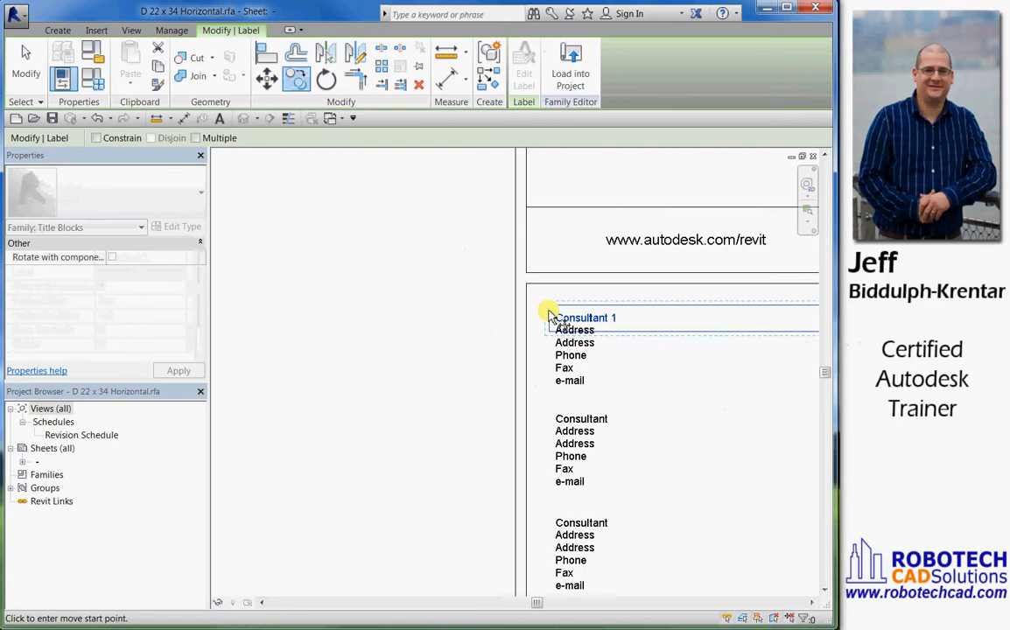
{"action": "scroll", "coordinate": [548, 315], "scroll_direction": "up", "scroll_amount": 4}
{"action": "scroll", "coordinate": [549, 322], "scroll_direction": "up", "scroll_amount": 5}
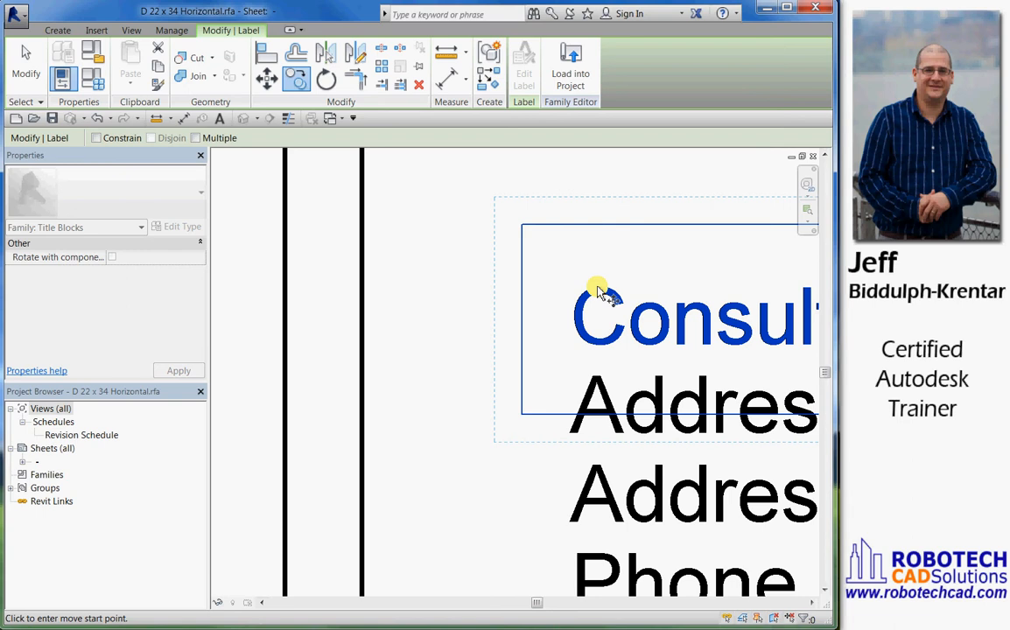
{"action": "left_click", "coordinate": [598, 290]}
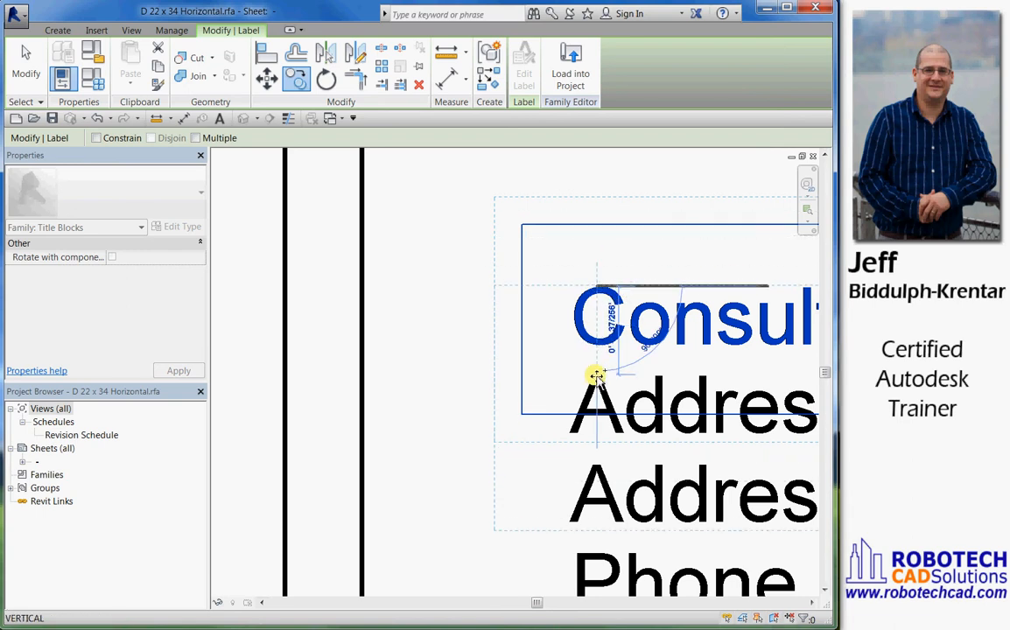
{"action": "left_click", "coordinate": [596, 376]}
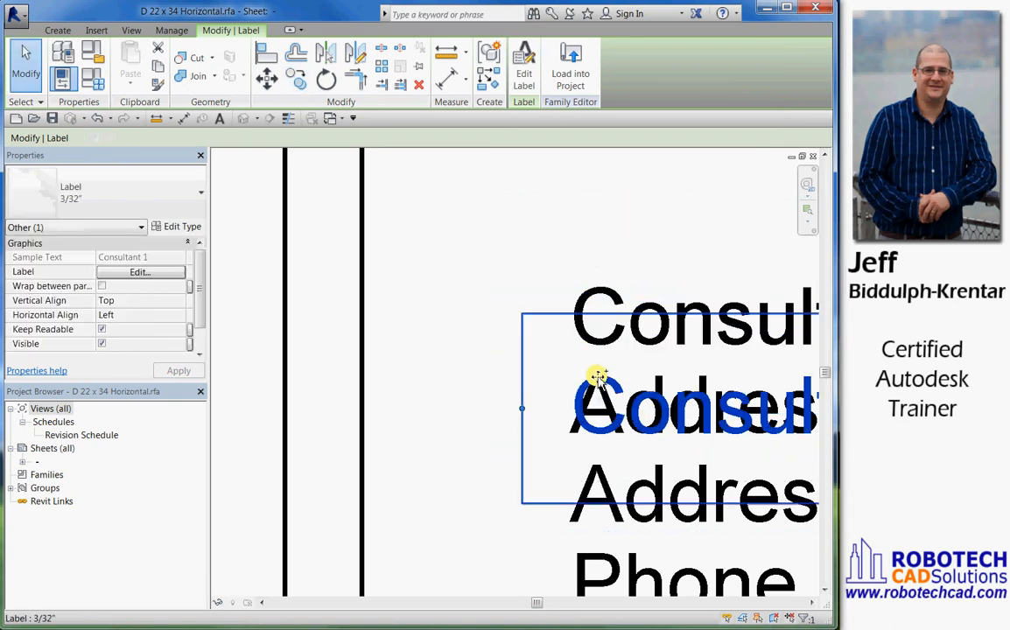
Copy the label with the Multiple option onto the second Address, Phone, Fax and e-mail lines of the first consultant block
{"action": "left_click", "coordinate": [297, 80]}
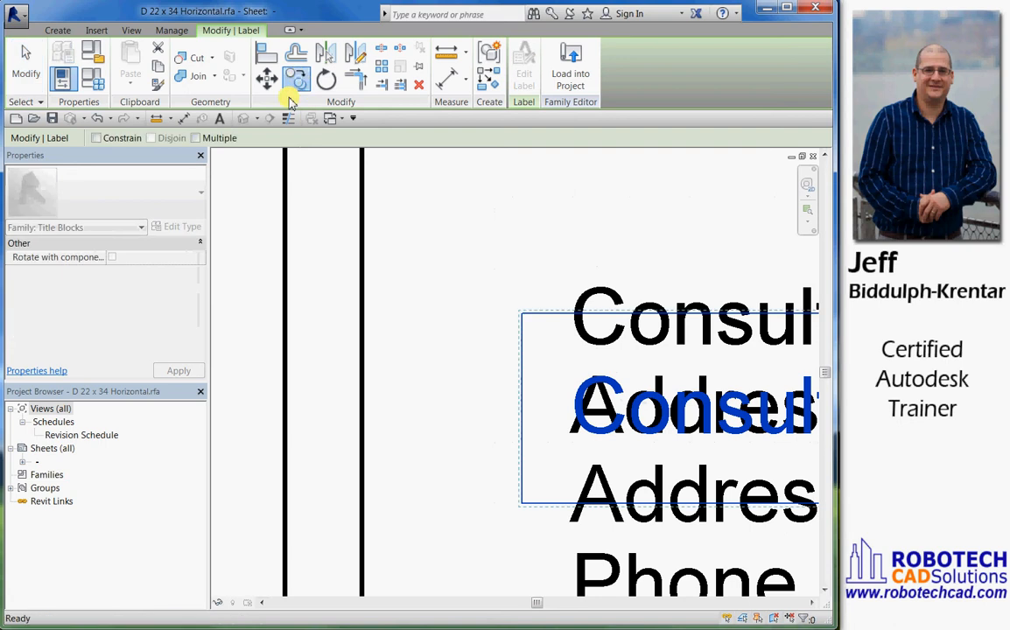
{"action": "left_click", "coordinate": [195, 137]}
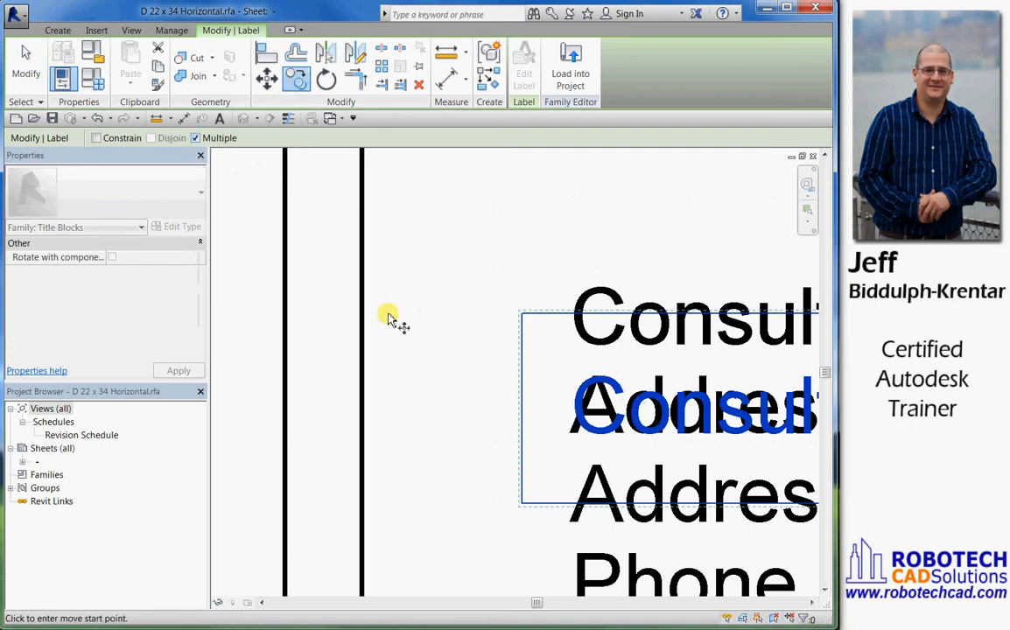
{"action": "left_click", "coordinate": [595, 378]}
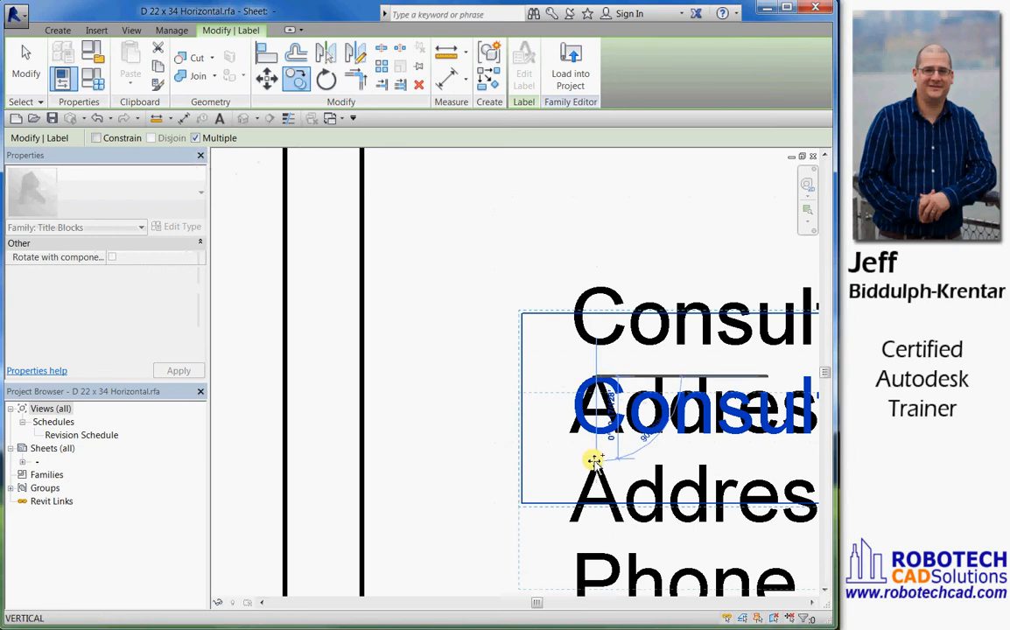
{"action": "mouse_move", "coordinate": [586, 473]}
{"action": "middle_mouse_down"}
{"action": "mouse_move", "coordinate": [552, 285]}
{"action": "mouse_move", "coordinate": [561, 304]}
{"action": "middle_mouse_up"}
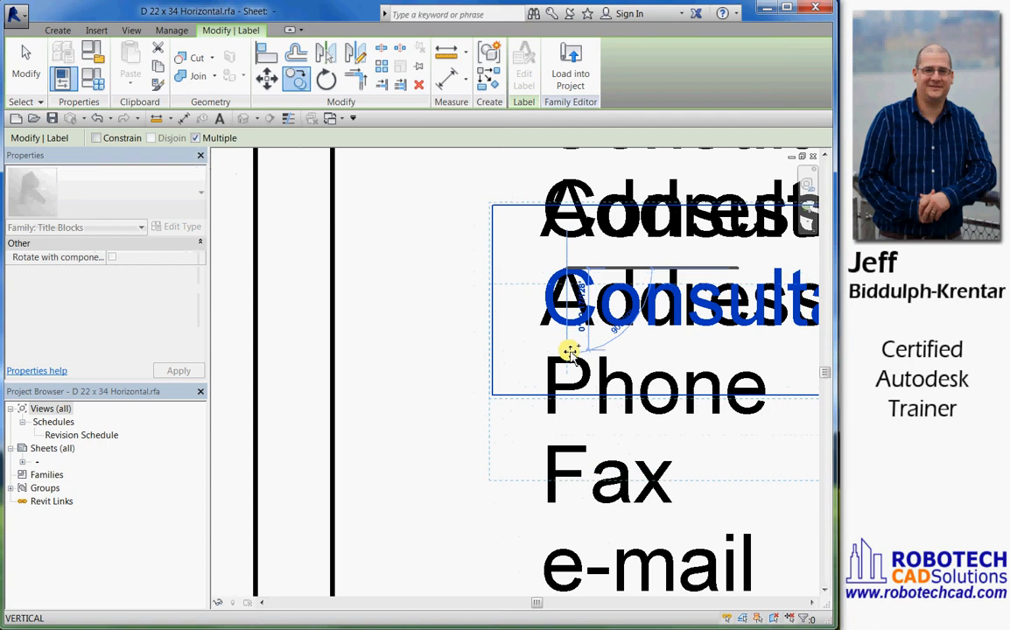
{"action": "middle_click_drag", "start_coordinate": [571, 353], "coordinate": [566, 281]}
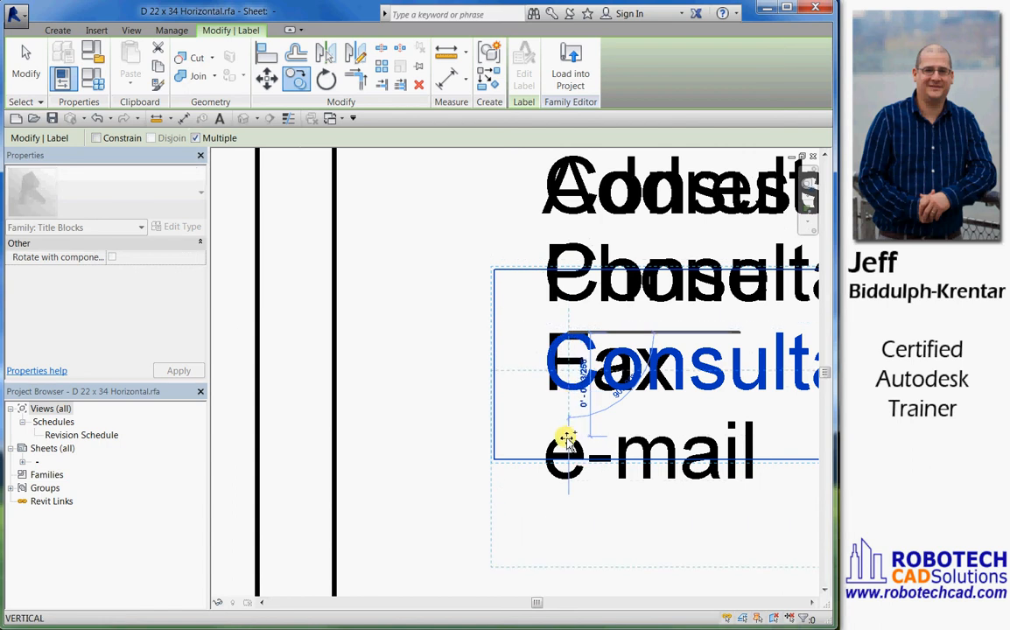
{"action": "left_click", "coordinate": [569, 439]}
{"action": "scroll", "coordinate": [528, 394], "scroll_direction": "down", "scroll_amount": 1}
{"action": "key", "text": "Escape"}
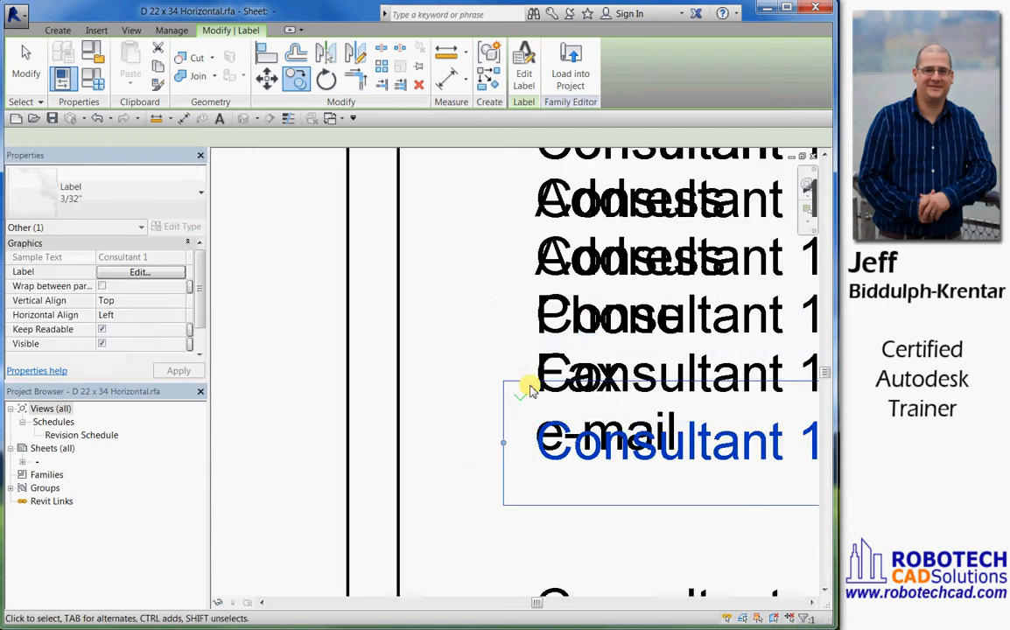
{"action": "key", "text": "Escape"}
For the label on the first Address line, add the shared parameter Consultant 1 Add1 from the Titleblocks group to the available fields
{"action": "scroll", "coordinate": [528, 394], "scroll_direction": "down", "scroll_amount": 2}
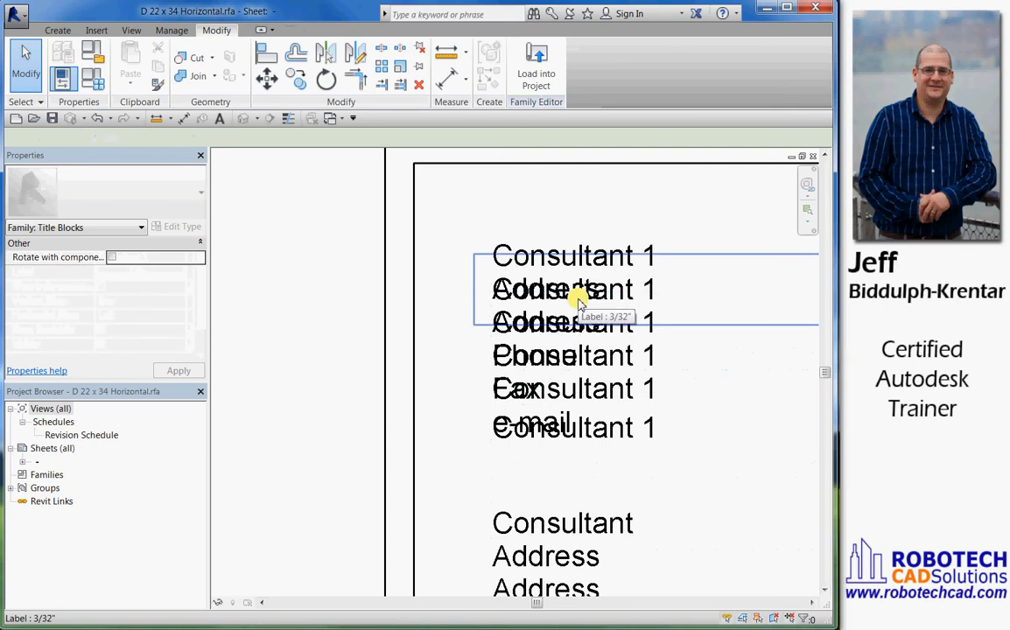
{"action": "left_click", "coordinate": [577, 300]}
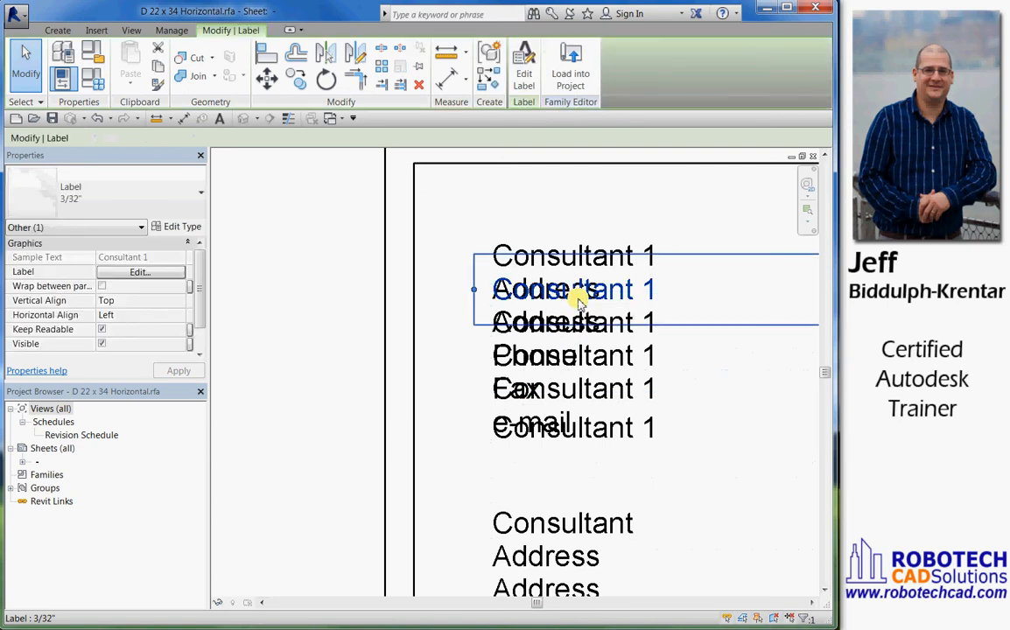
{"action": "left_click_drag", "start_coordinate": [541, 289], "coordinate": [495, 225]}
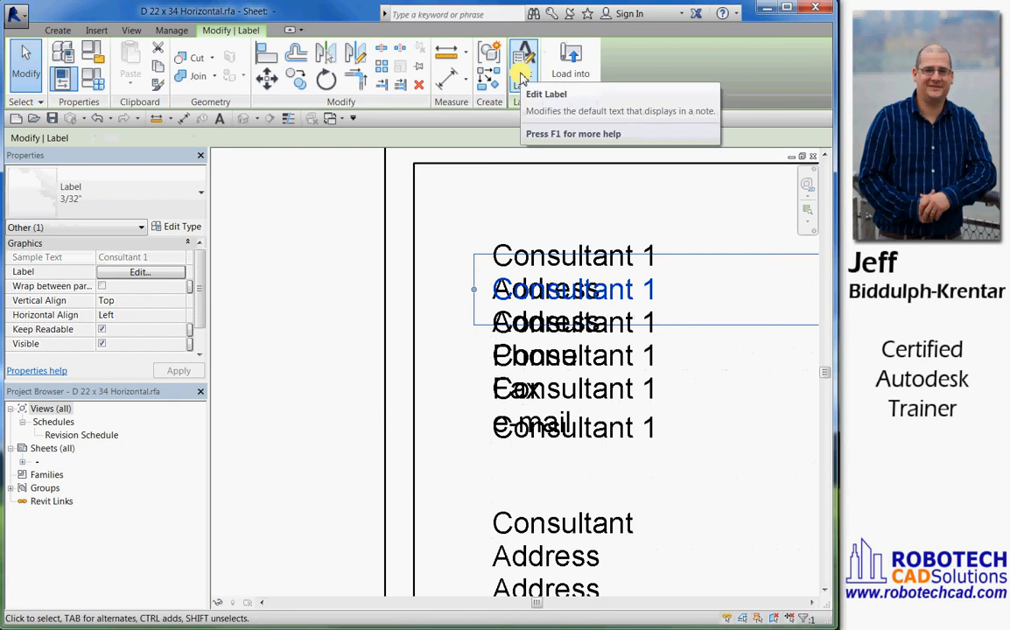
{"action": "left_click", "coordinate": [523, 70]}
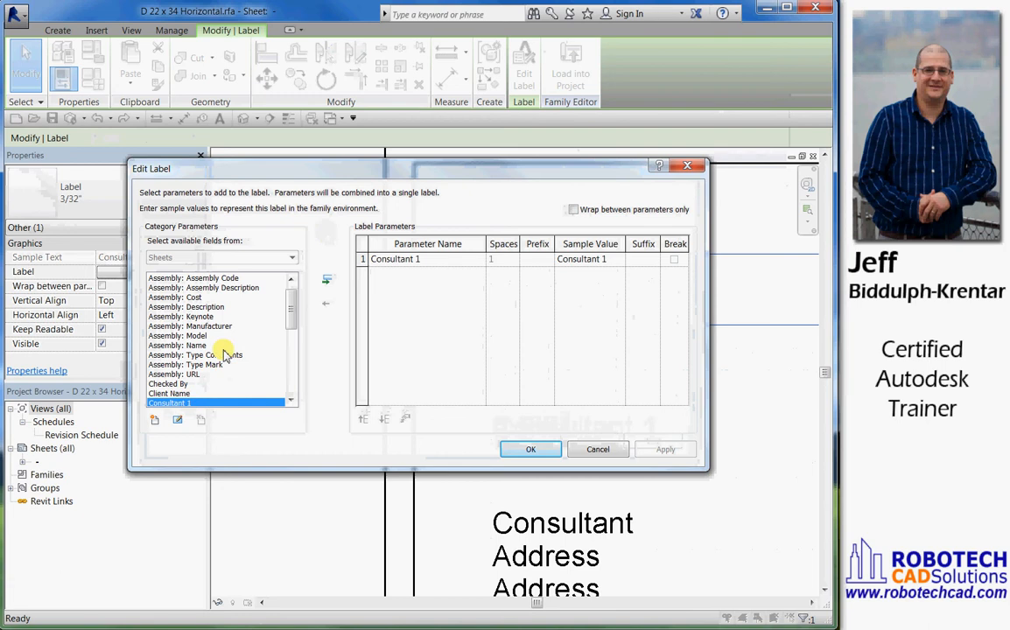
{"action": "left_click", "coordinate": [155, 425]}
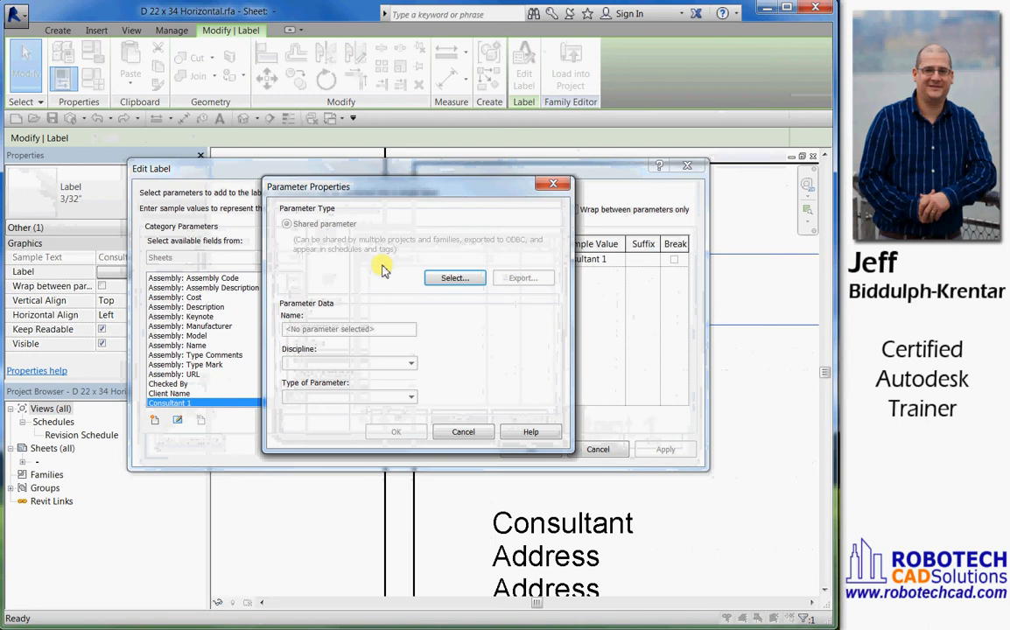
{"action": "left_click", "coordinate": [454, 278]}
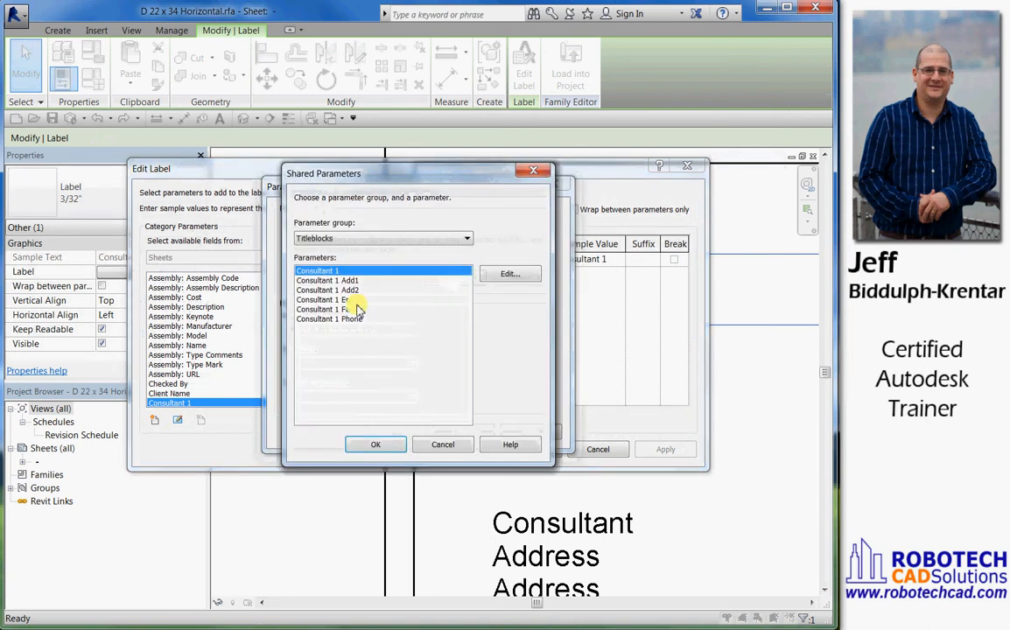
{"action": "left_click", "coordinate": [329, 280]}
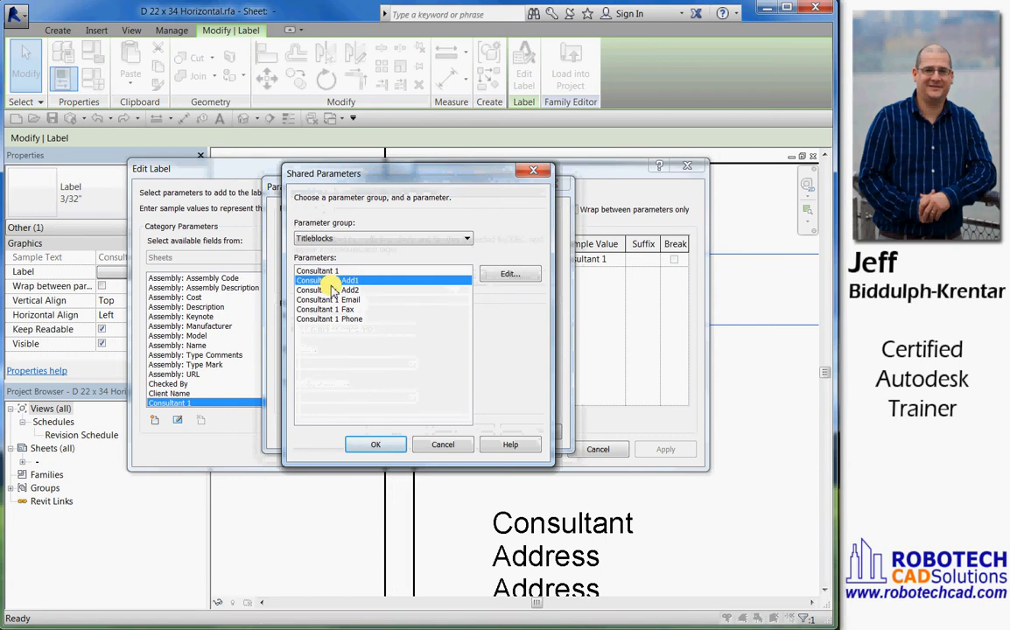
{"action": "left_click", "coordinate": [382, 448]}
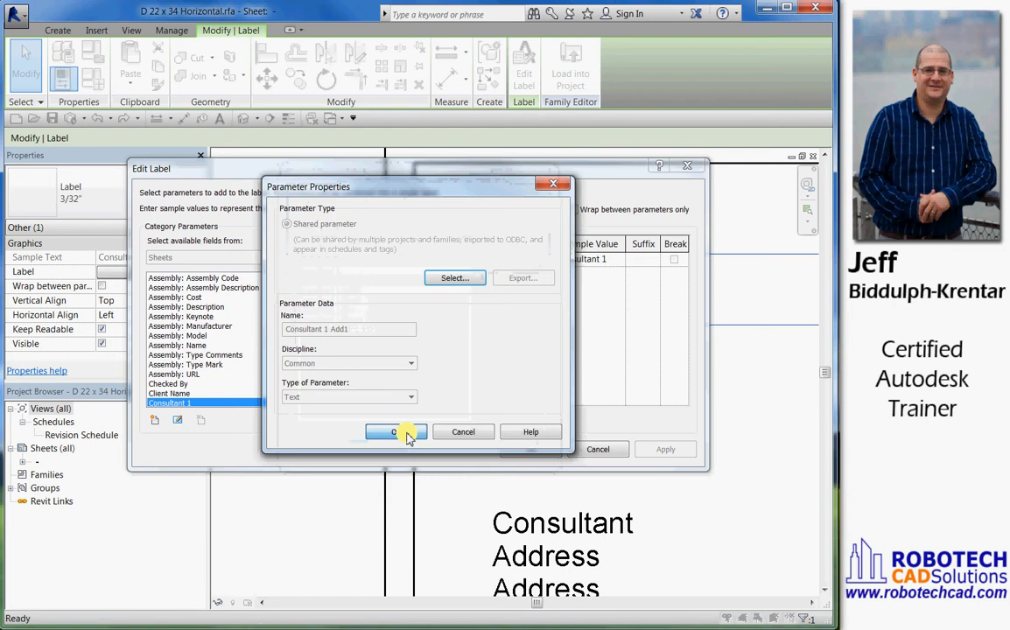
{"action": "left_click", "coordinate": [385, 435]}
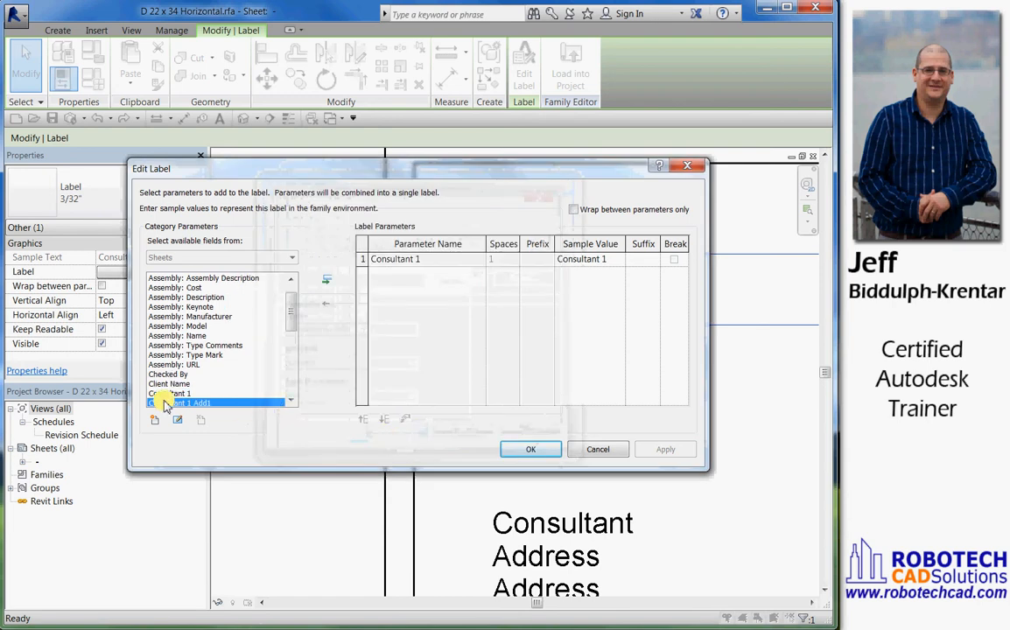
Replace Consultant 1 with Consultant 1 Add1 in the first Address line's label parameters and apply the label edit
{"action": "left_click", "coordinate": [331, 282]}
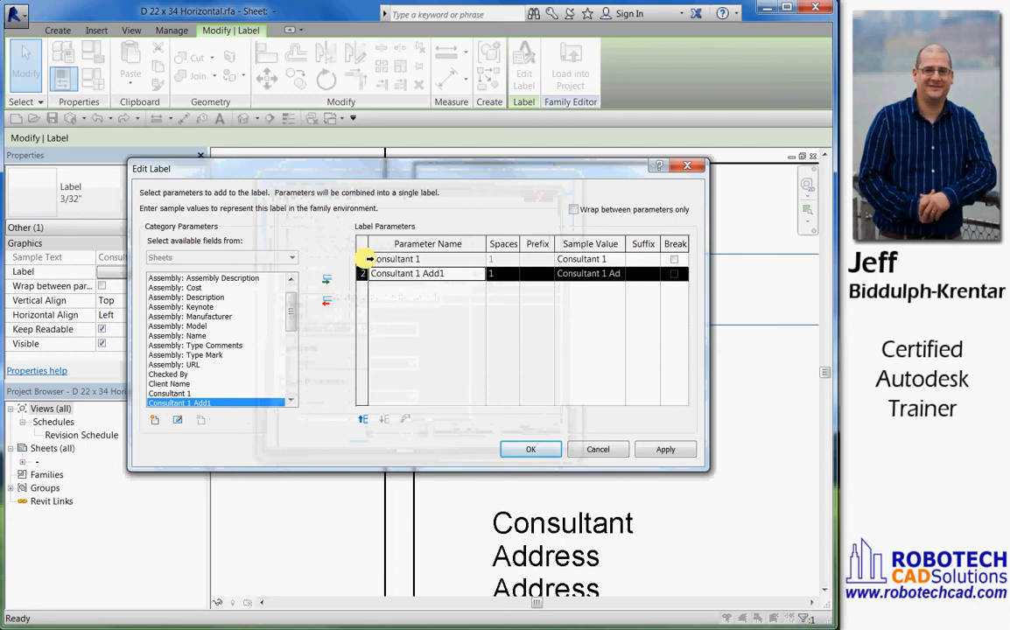
{"action": "left_click", "coordinate": [365, 259]}
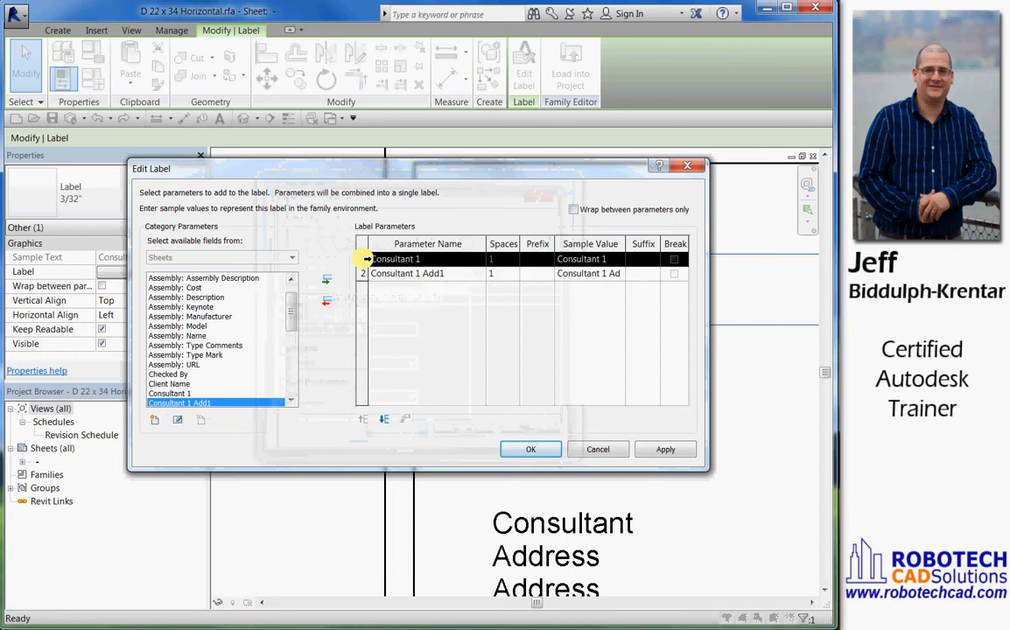
{"action": "left_click", "coordinate": [327, 304]}
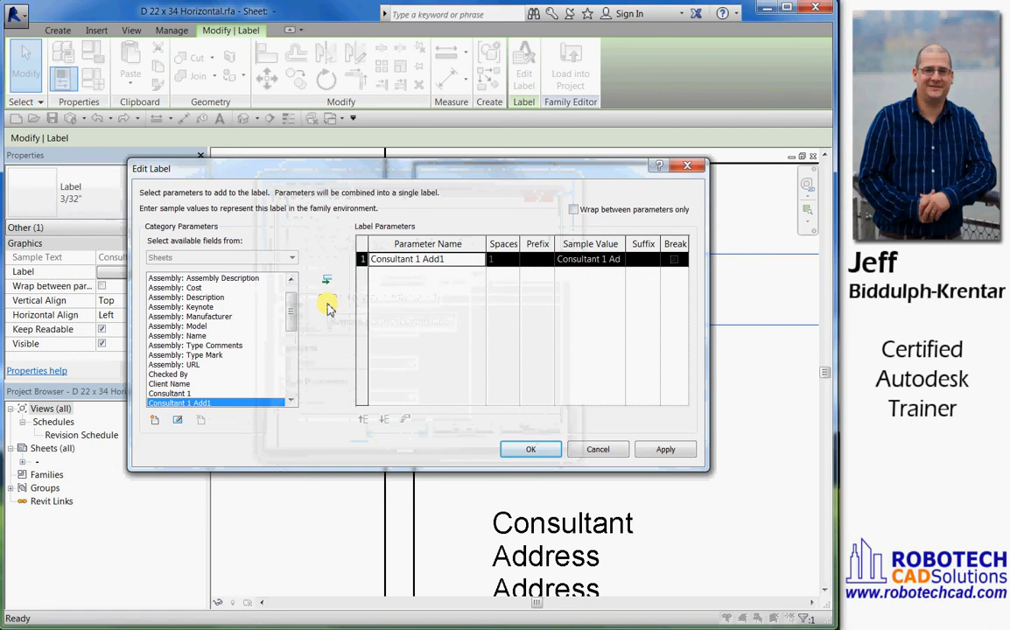
{"action": "left_click", "coordinate": [535, 450]}
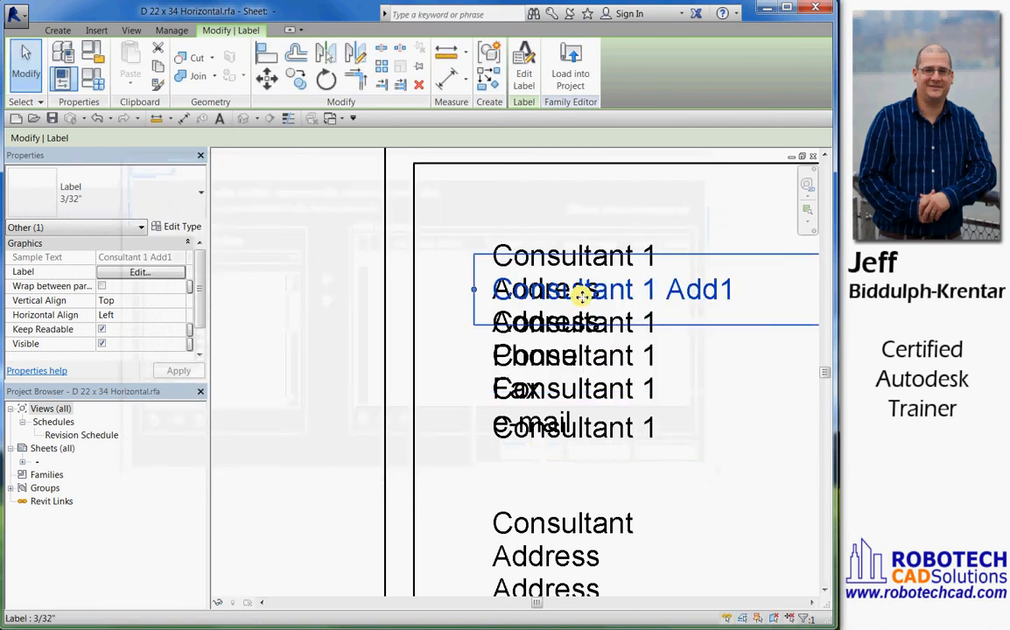
For the label on the second Address line, add the shared parameter Consultant 1 Add2 to the available fields
{"action": "left_click", "coordinate": [538, 333]}
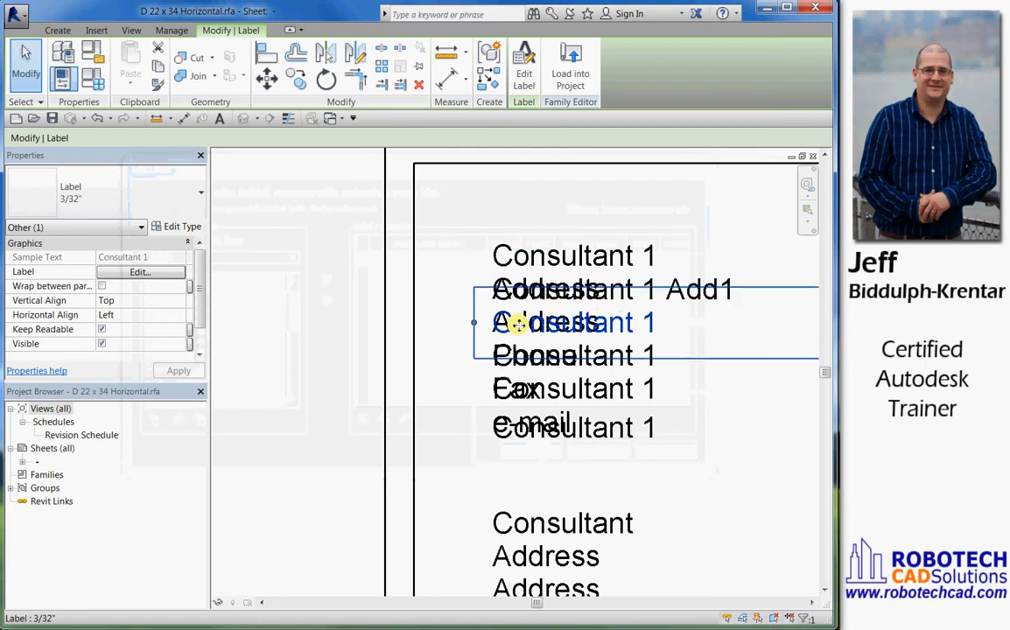
{"action": "left_click", "coordinate": [524, 65]}
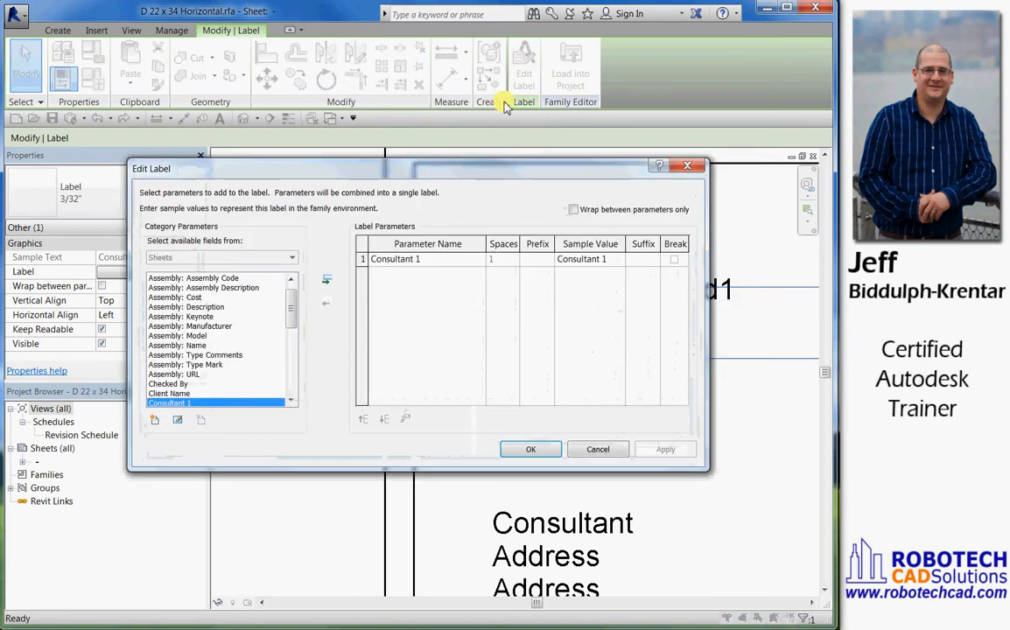
{"action": "left_click", "coordinate": [154, 421]}
{"action": "left_click", "coordinate": [446, 284]}
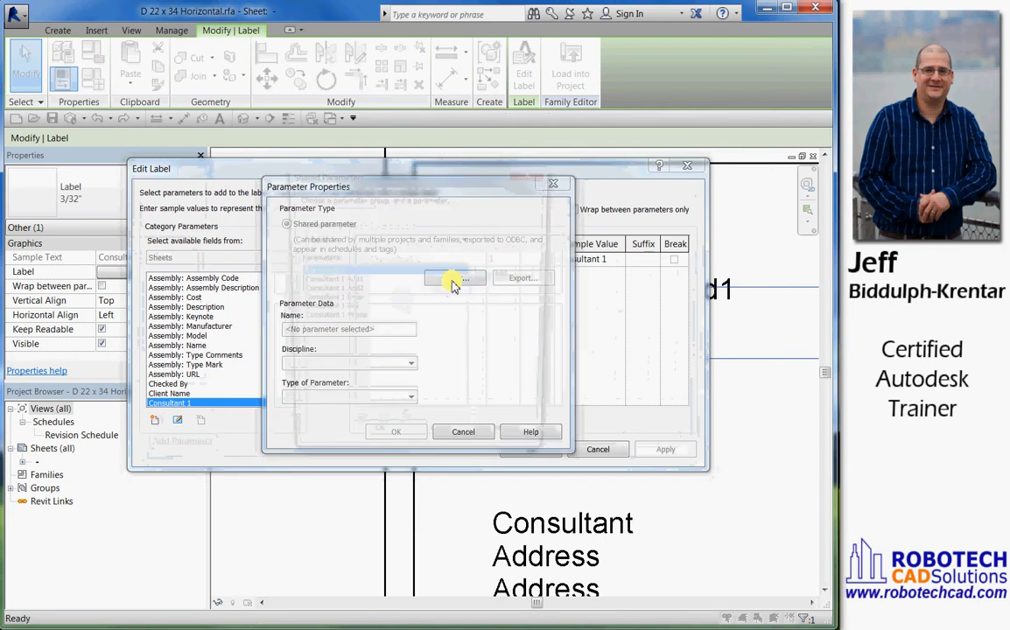
{"action": "left_click", "coordinate": [349, 289]}
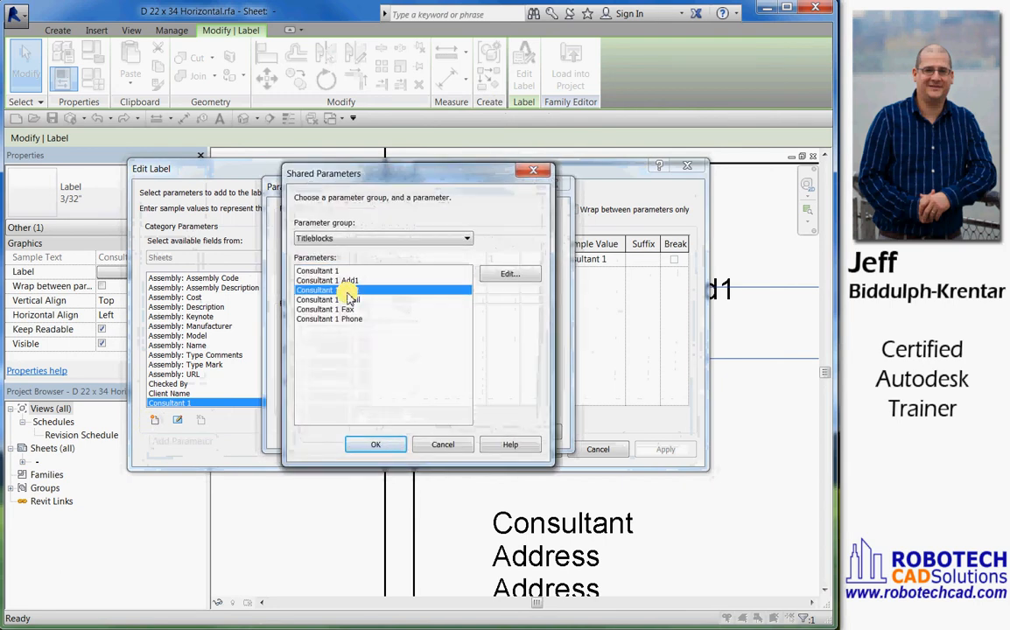
{"action": "left_click", "coordinate": [373, 445]}
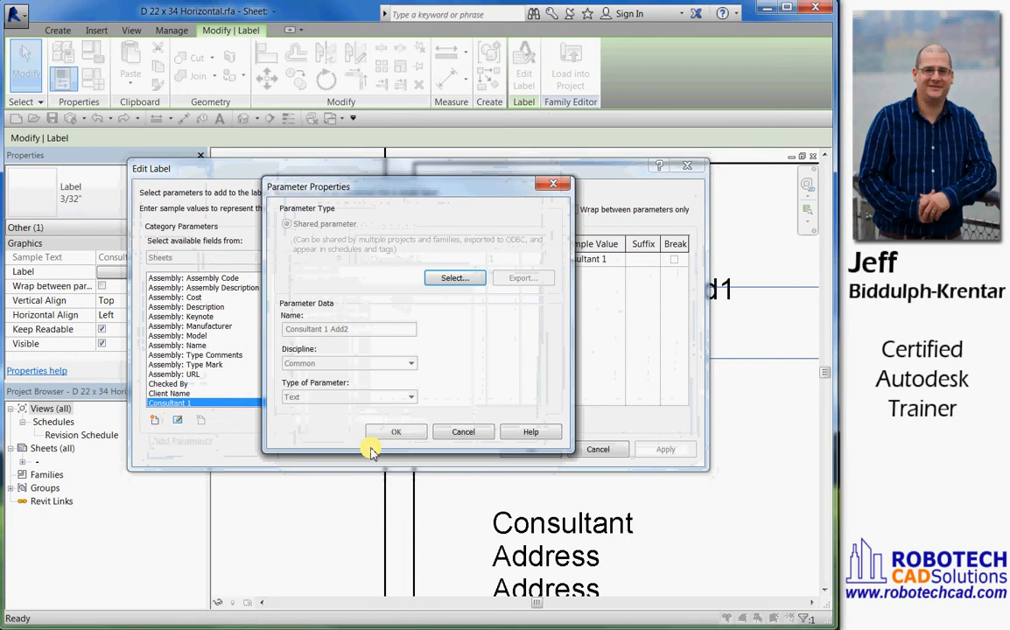
{"action": "left_click", "coordinate": [399, 429]}
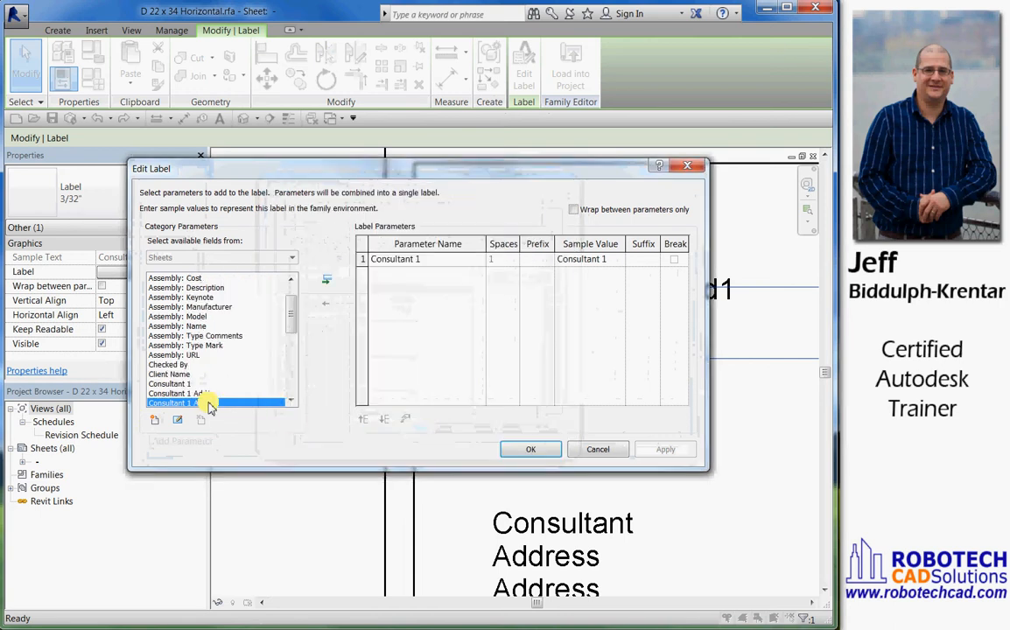
Replace Consultant 1 with Consultant 1 Add2 in the second Address line's label parameters and apply the label edit
{"action": "left_click", "coordinate": [324, 283]}
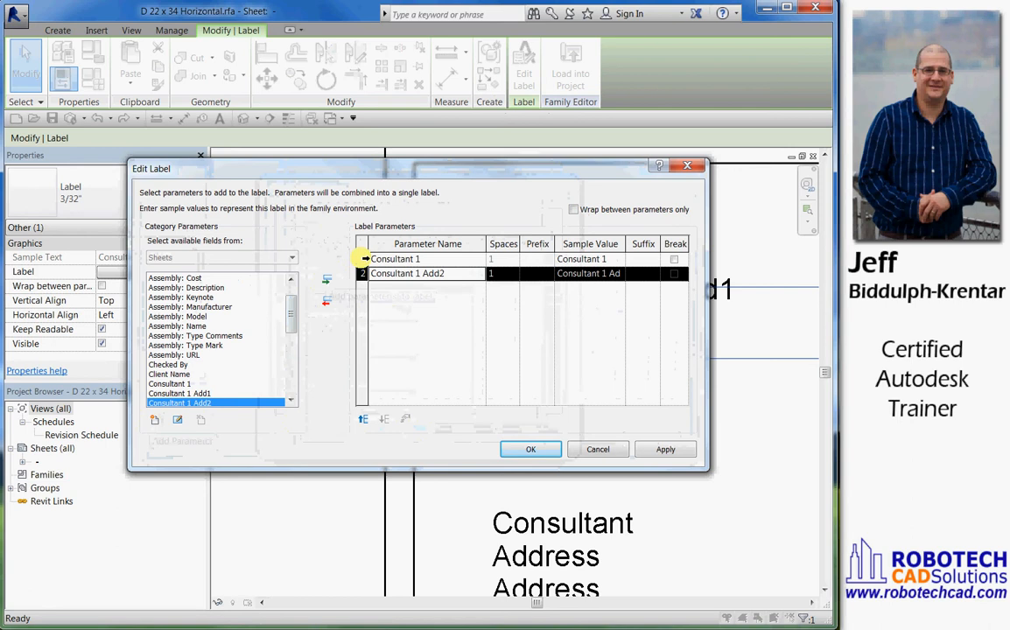
{"action": "left_click", "coordinate": [362, 259]}
{"action": "left_click", "coordinate": [326, 301]}
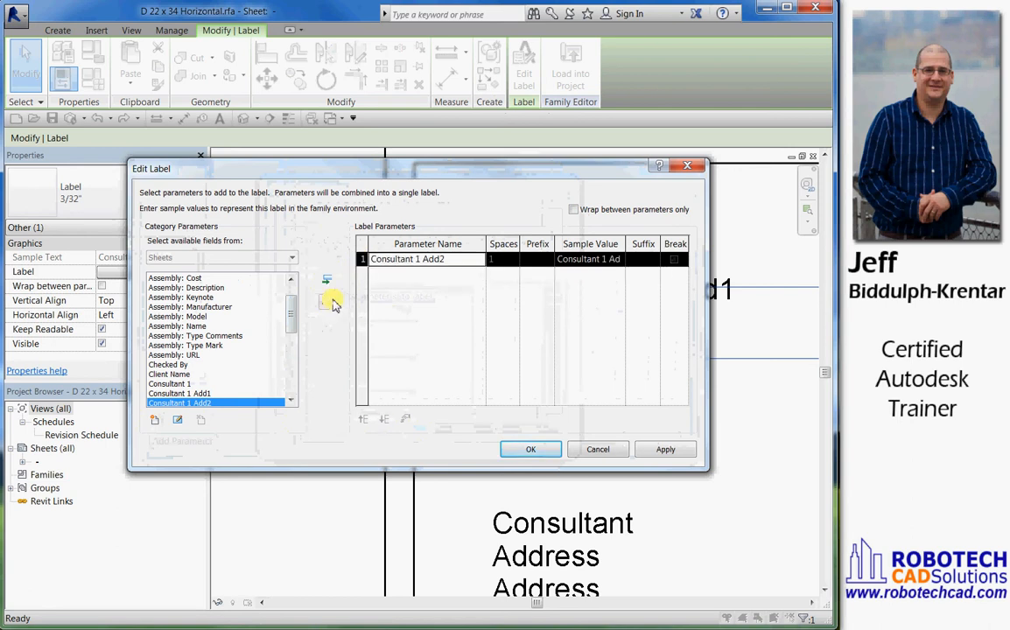
{"action": "left_click", "coordinate": [525, 454]}
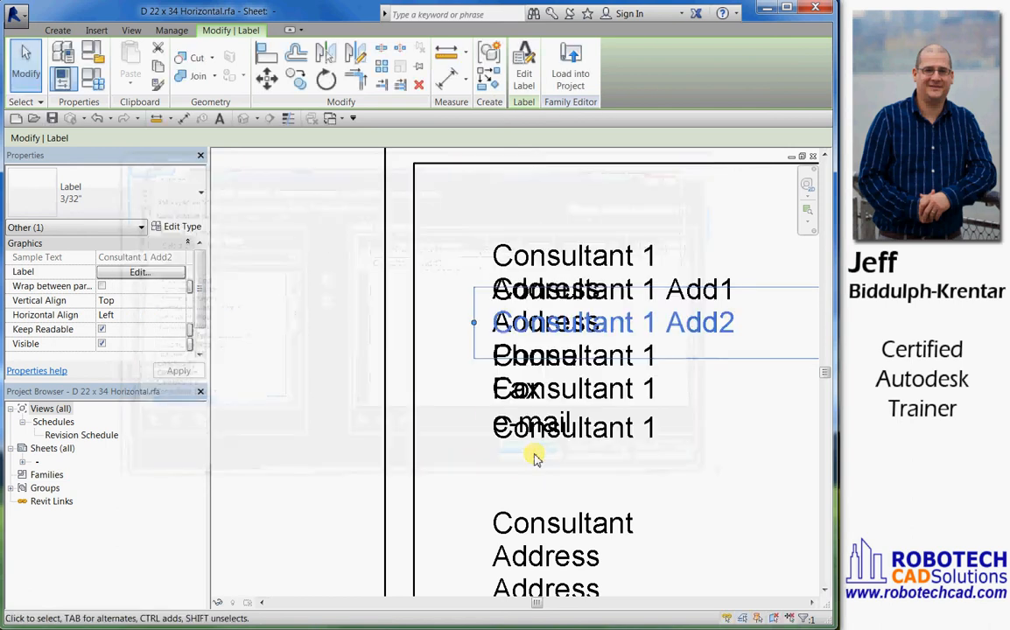
For the label on the Phone line, add the shared parameter Consultant 1 Phone to the available fields
{"action": "left_click", "coordinate": [537, 357]}
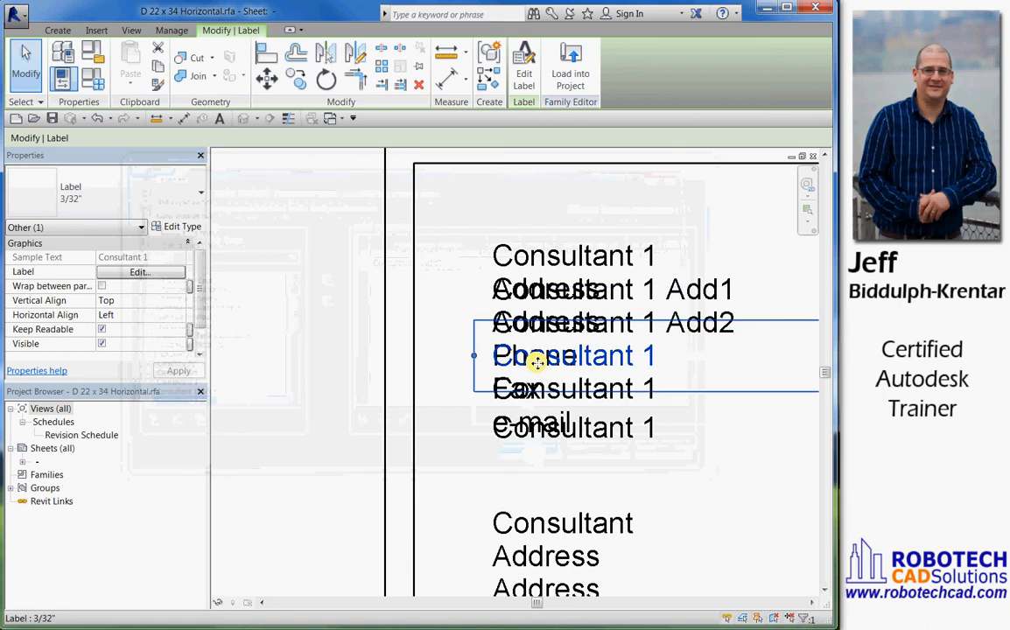
{"action": "left_click", "coordinate": [522, 70]}
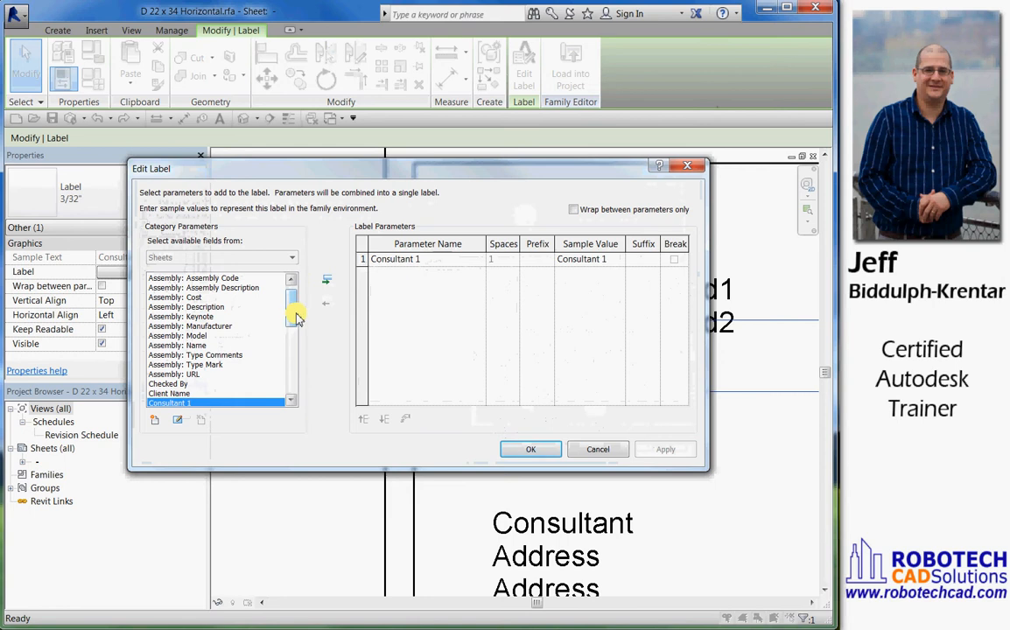
{"action": "left_click", "coordinate": [156, 422]}
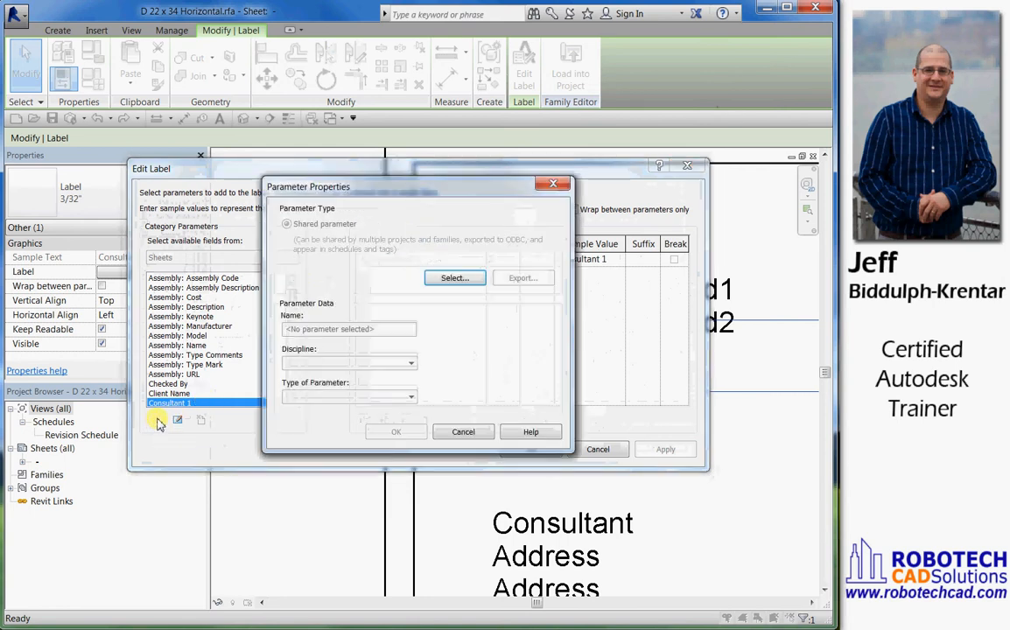
{"action": "left_click", "coordinate": [452, 278]}
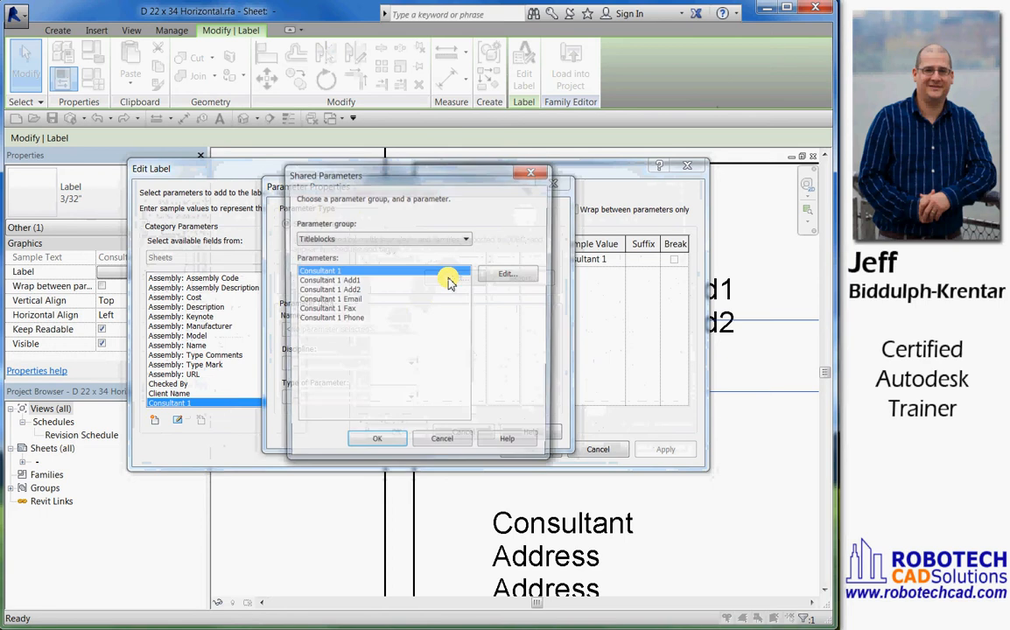
{"action": "left_click", "coordinate": [331, 320]}
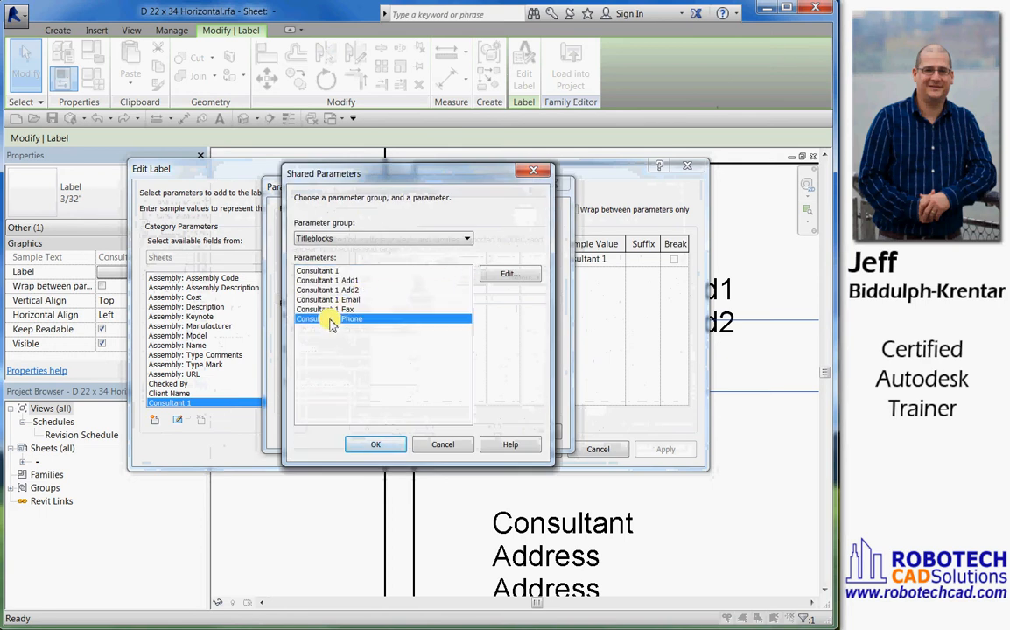
{"action": "left_click", "coordinate": [382, 443]}
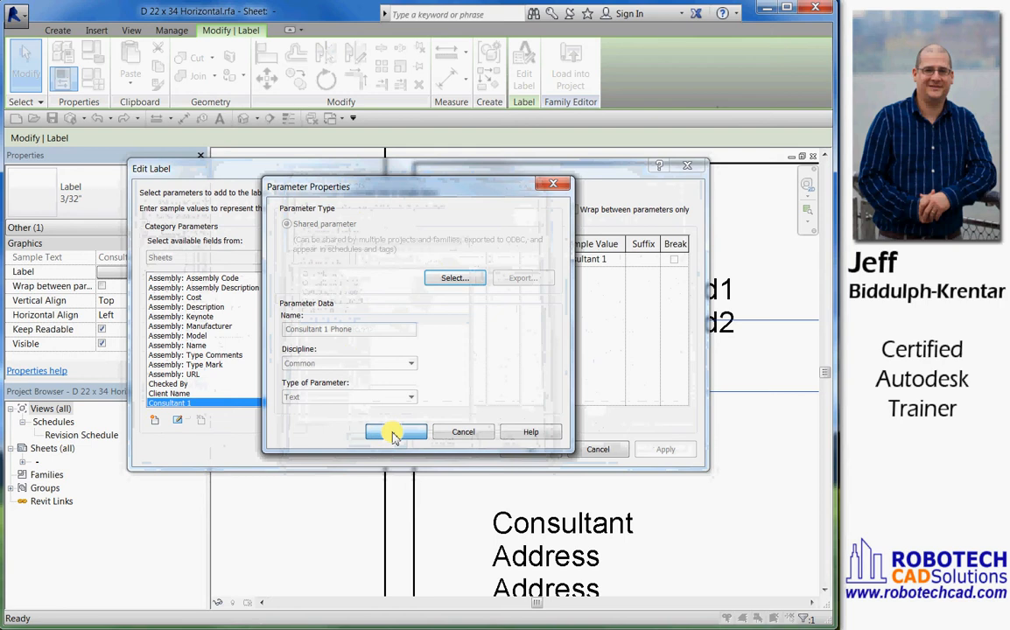
{"action": "left_click", "coordinate": [392, 434]}
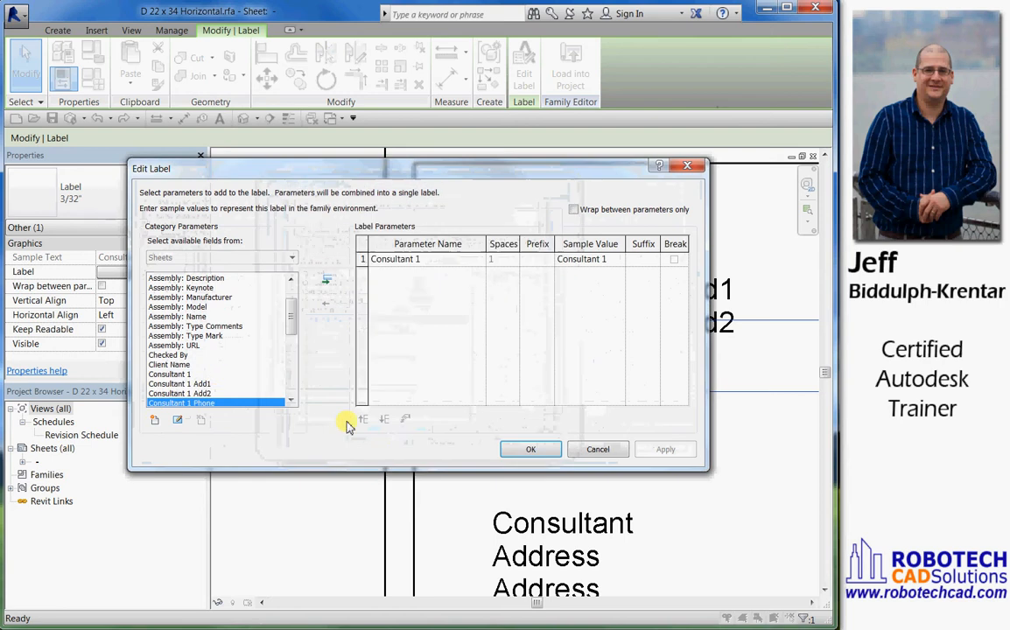
Replace Consultant 1 with Consultant 1 Phone in the Phone line's label parameters and apply the label edit
{"action": "left_click", "coordinate": [327, 280]}
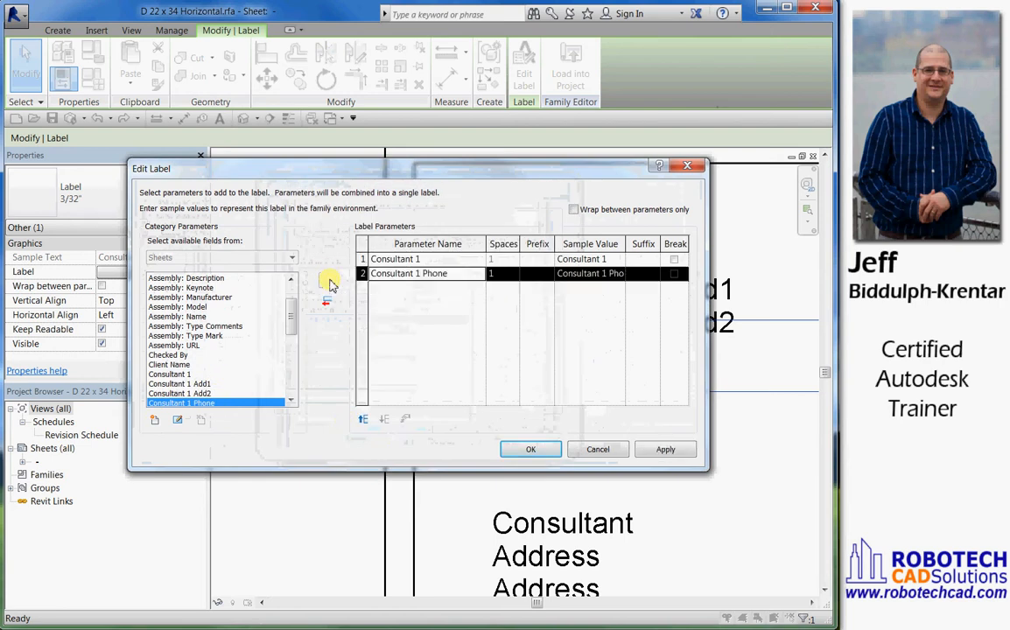
{"action": "left_click", "coordinate": [367, 258]}
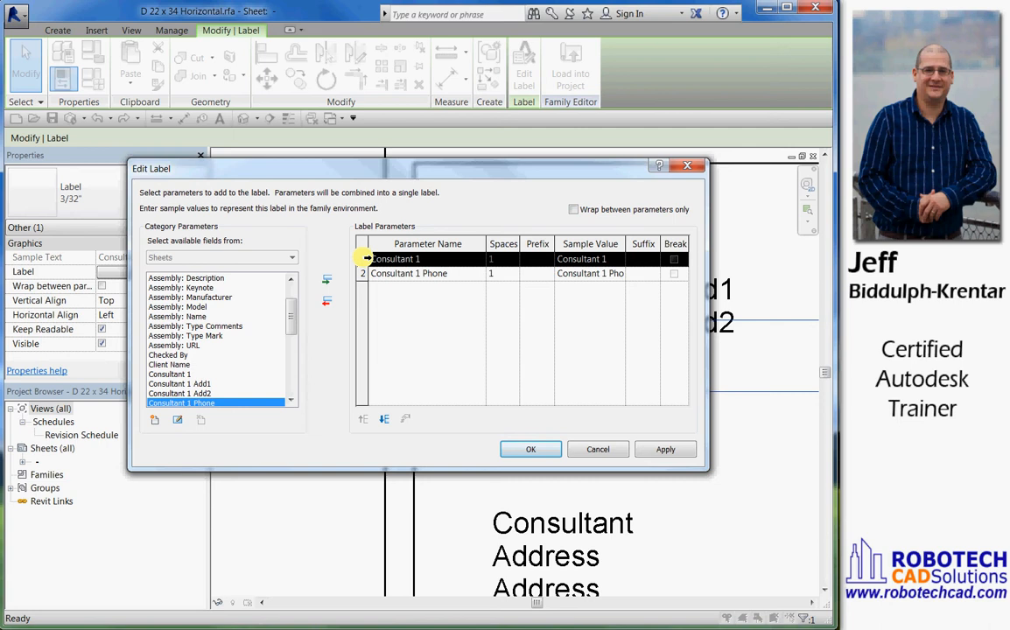
{"action": "left_click", "coordinate": [333, 304]}
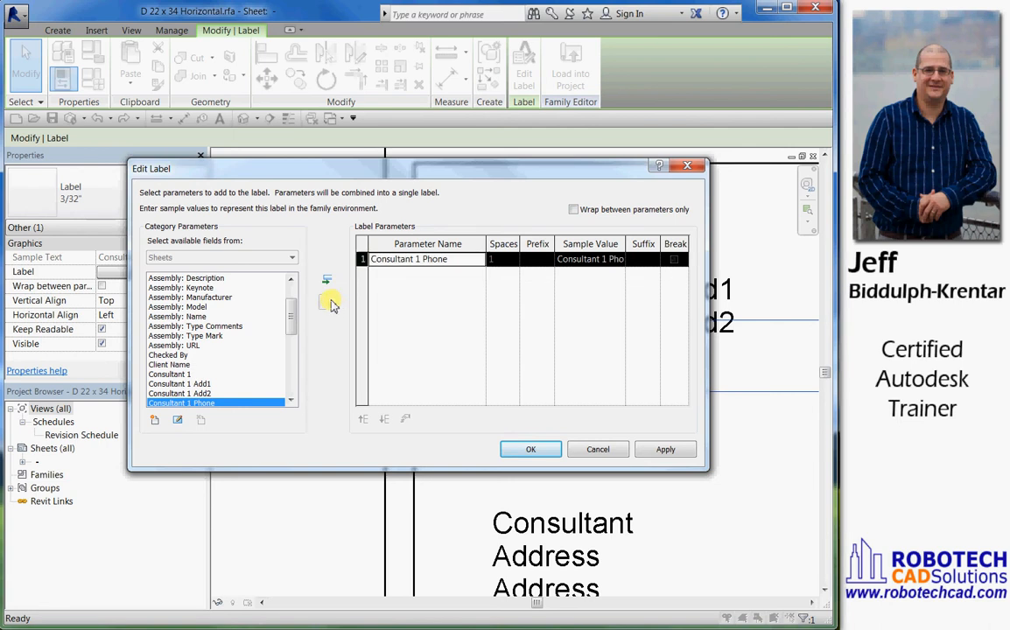
{"action": "left_click", "coordinate": [530, 450]}
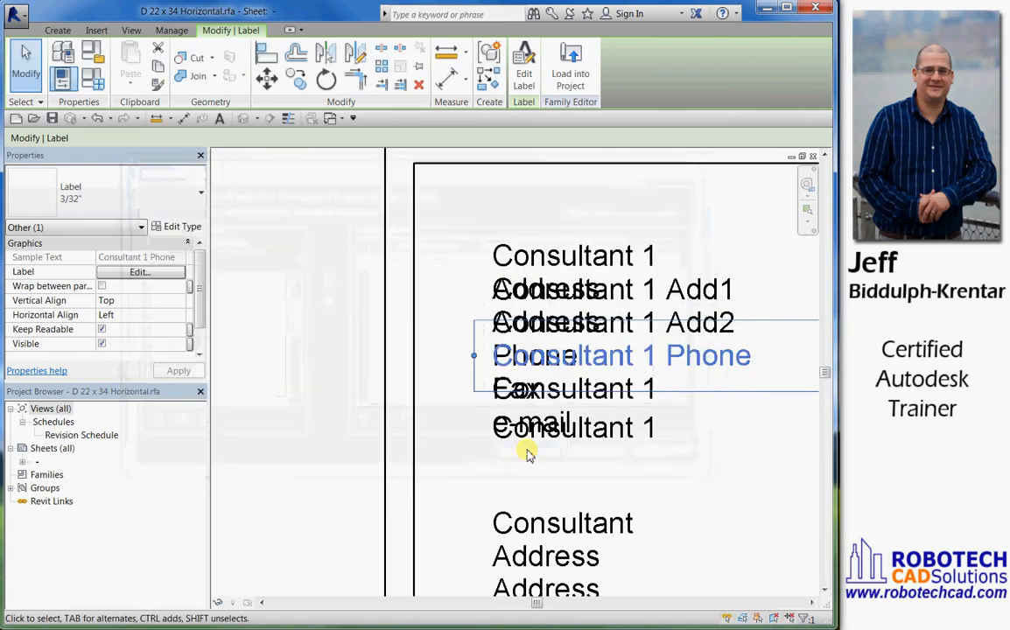
For the label on the Fax line, add the shared parameter Consultant 1 Fax to the available fields
{"action": "left_click", "coordinate": [538, 390]}
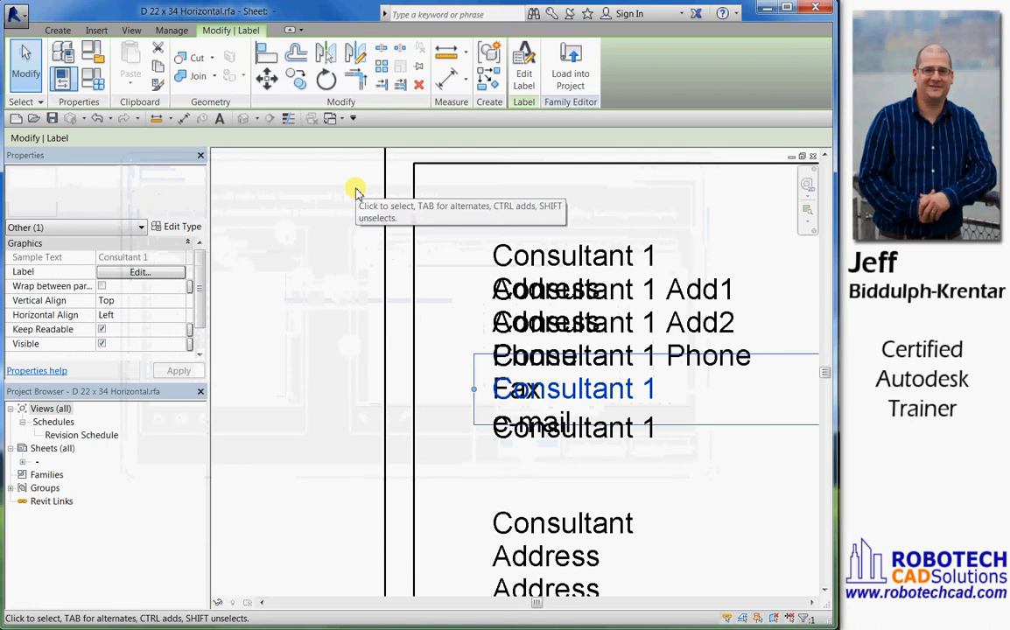
{"action": "left_click", "coordinate": [534, 83]}
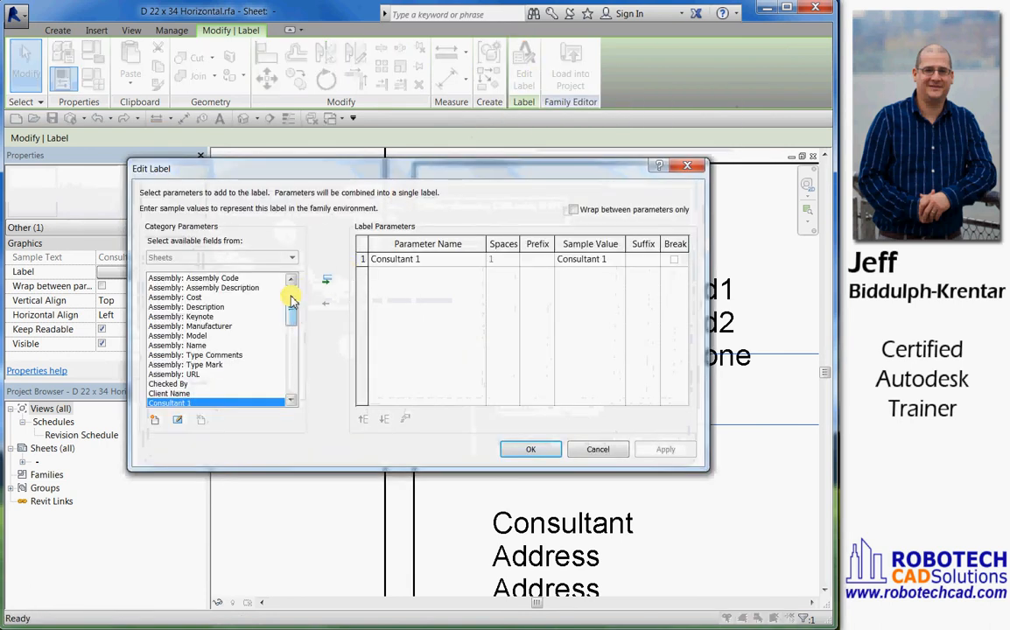
{"action": "scroll", "coordinate": [283, 311], "scroll_direction": "down", "scroll_amount": 4}
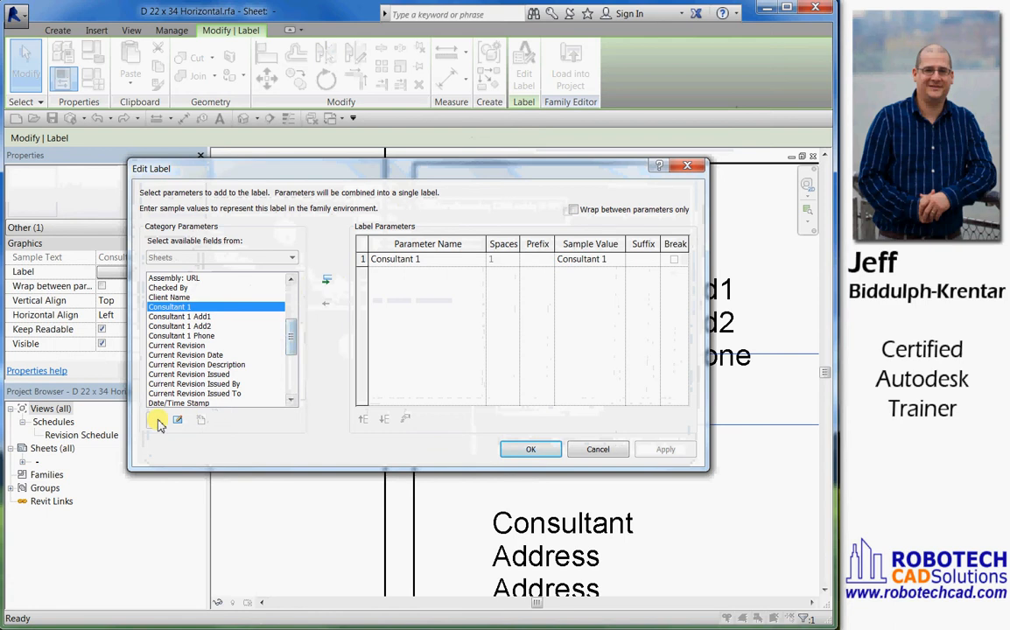
{"action": "left_click", "coordinate": [155, 420]}
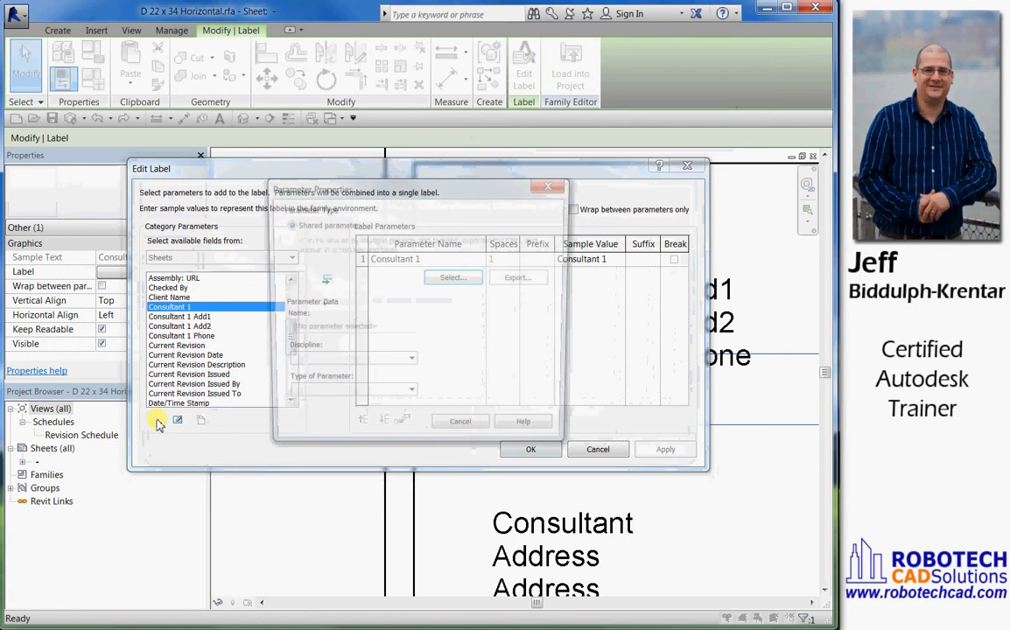
{"action": "left_click", "coordinate": [450, 278]}
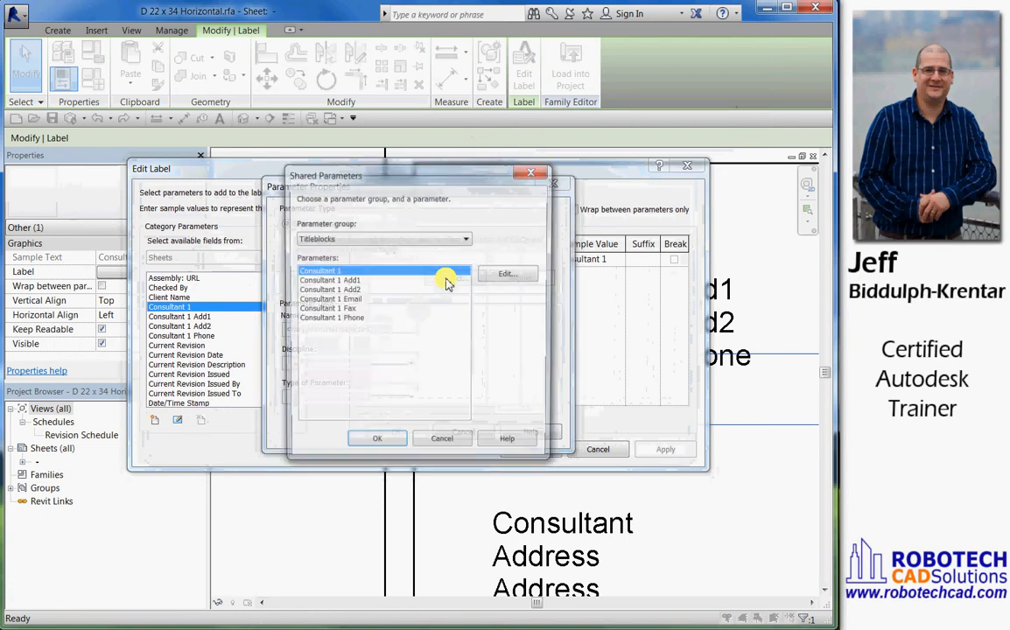
{"action": "left_click", "coordinate": [331, 310]}
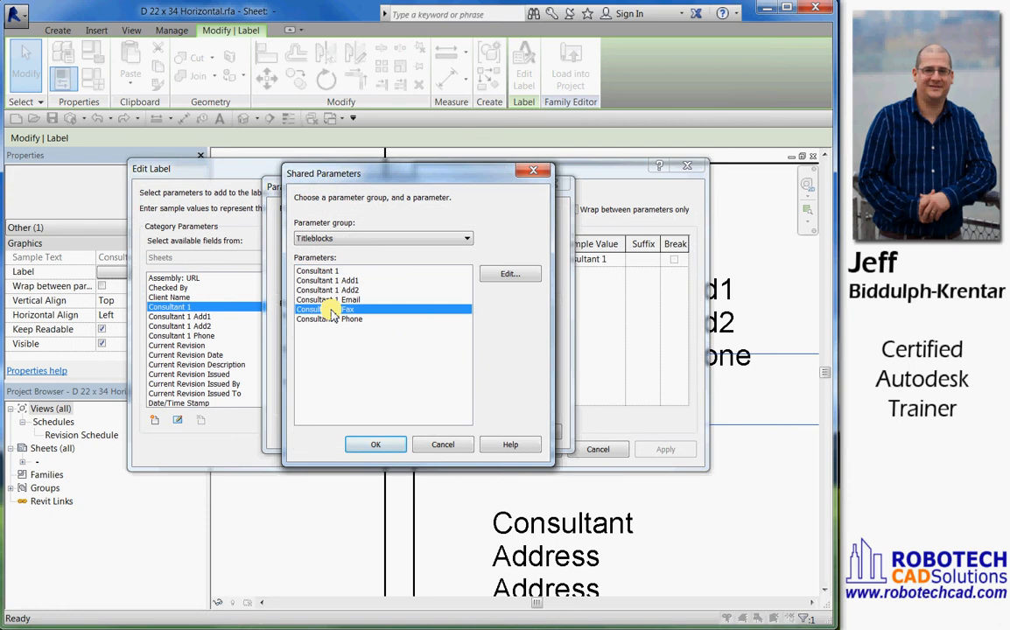
{"action": "left_click", "coordinate": [376, 446]}
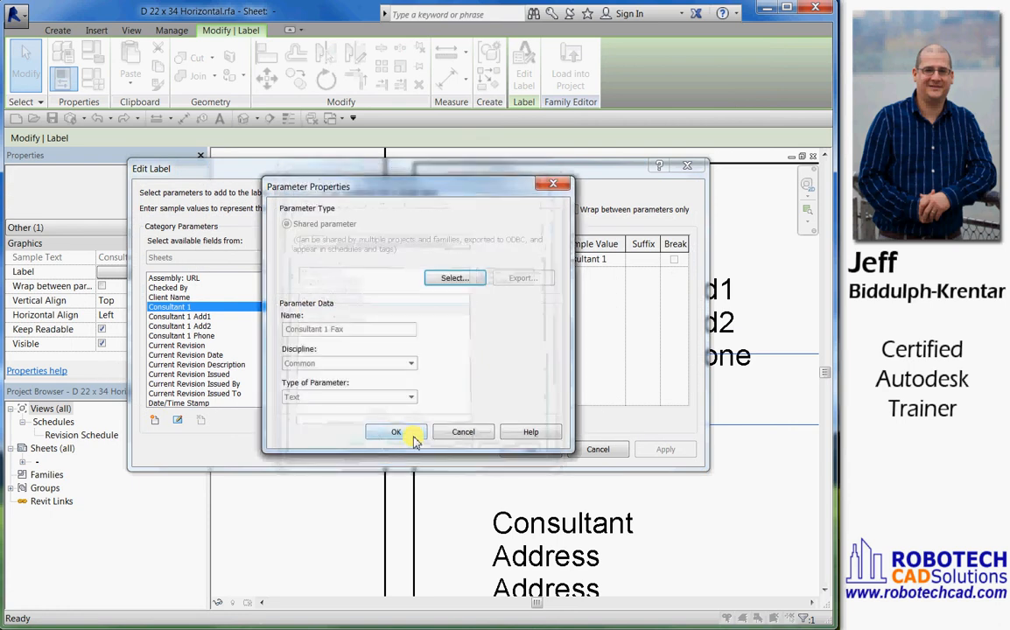
{"action": "left_click", "coordinate": [414, 440]}
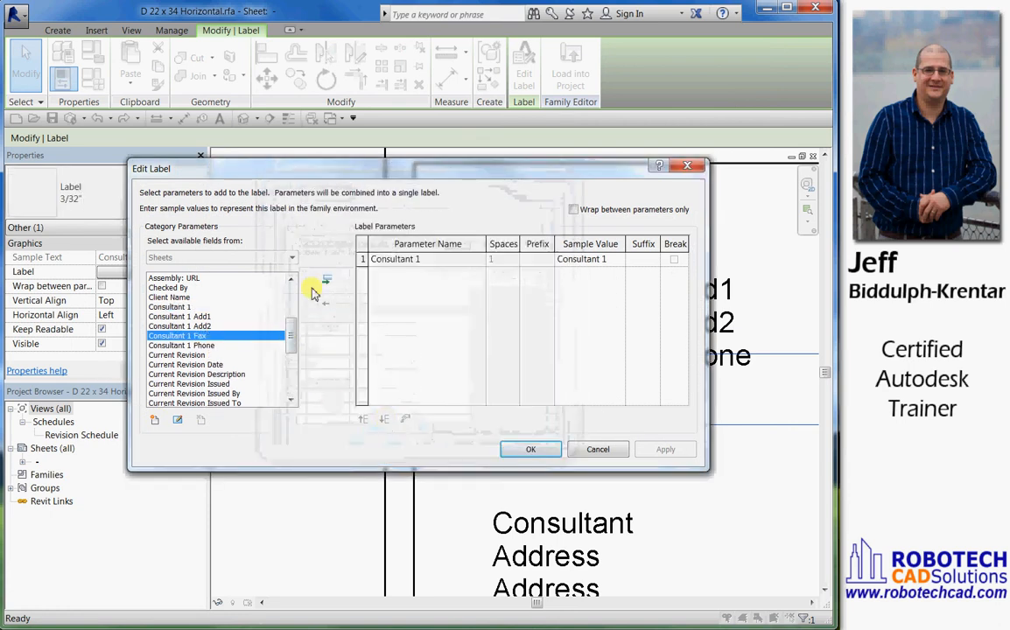
Replace Consultant 1 with Consultant 1 Fax in the Fax line's label parameters and apply the label edit
{"action": "left_click", "coordinate": [327, 280]}
{"action": "left_click", "coordinate": [361, 261]}
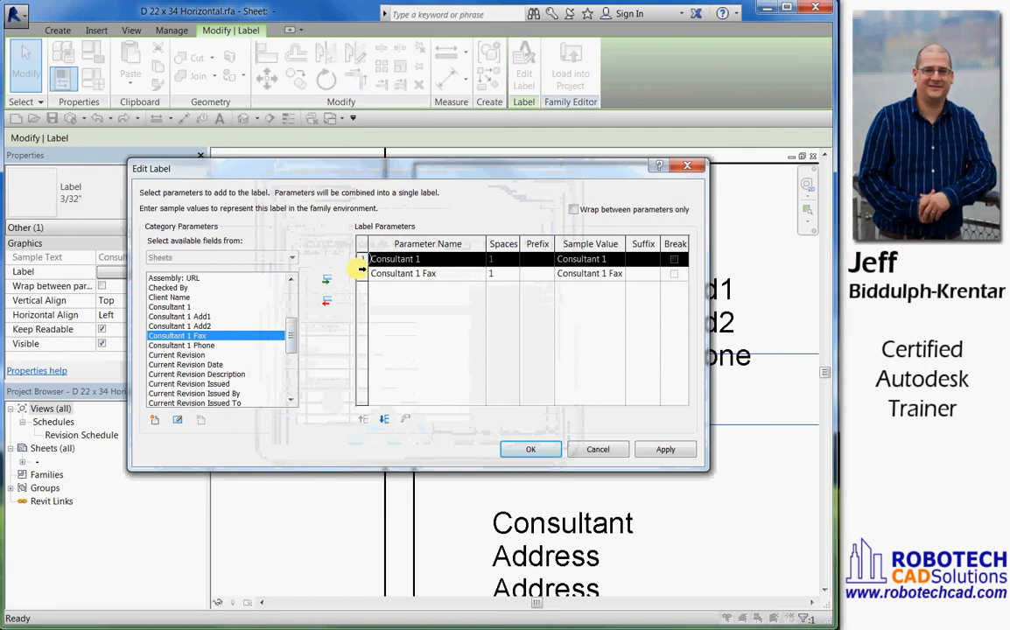
{"action": "left_click", "coordinate": [329, 302]}
{"action": "left_click", "coordinate": [528, 448]}
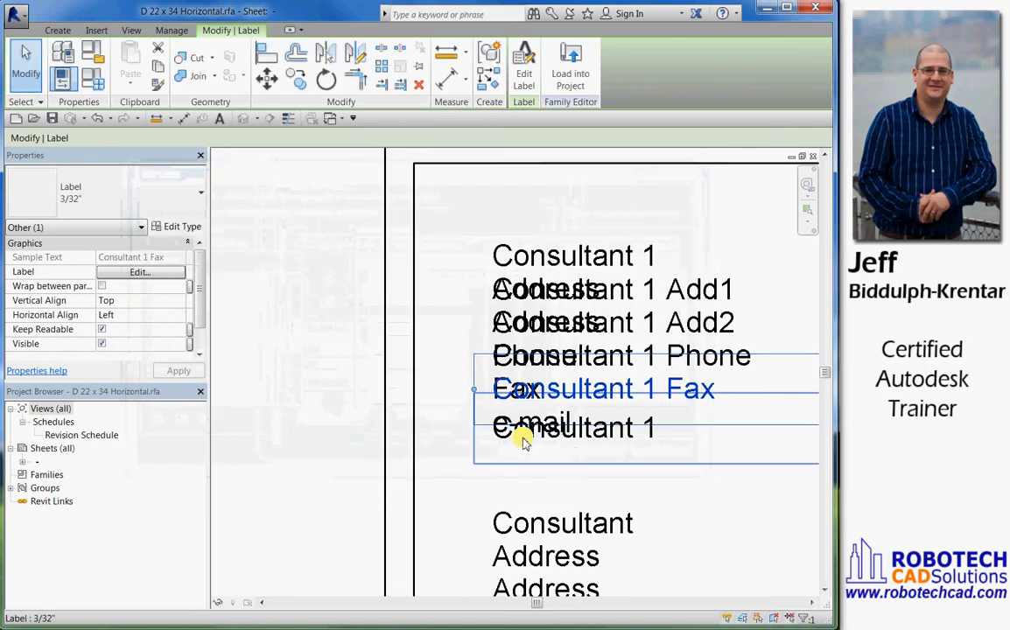
For the label on the e-mail line, add the shared parameter Consultant 1 Email to the available fields
{"action": "left_click", "coordinate": [523, 440]}
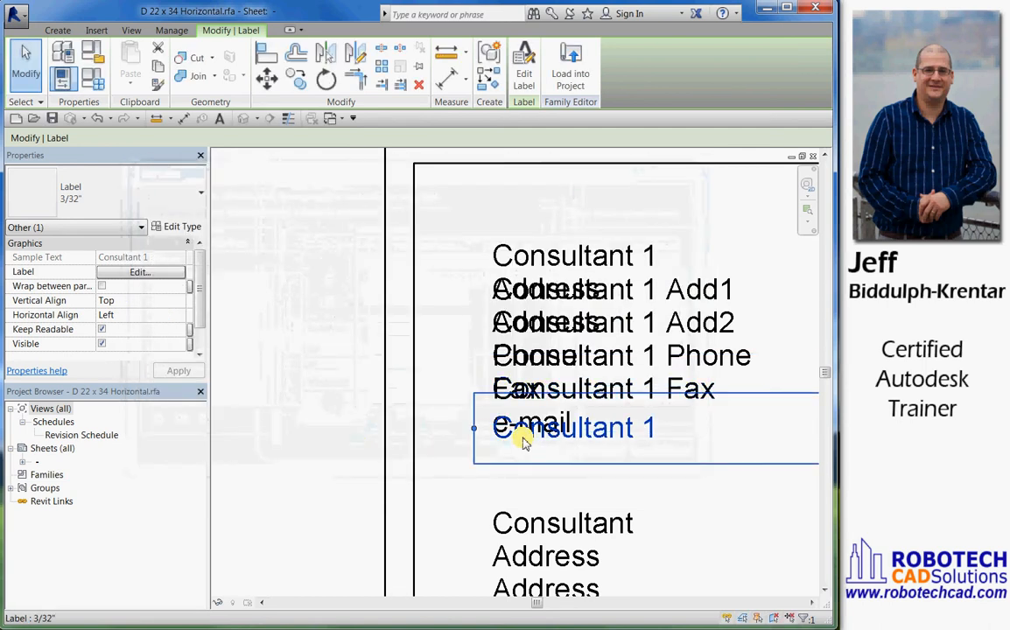
{"action": "left_click", "coordinate": [525, 72]}
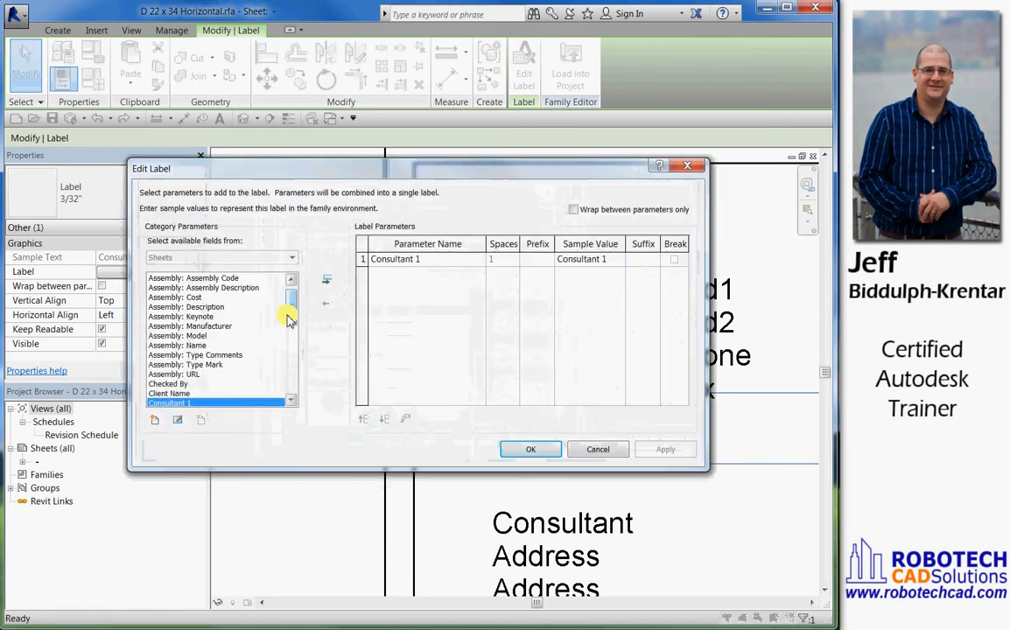
{"action": "left_click", "coordinate": [154, 419]}
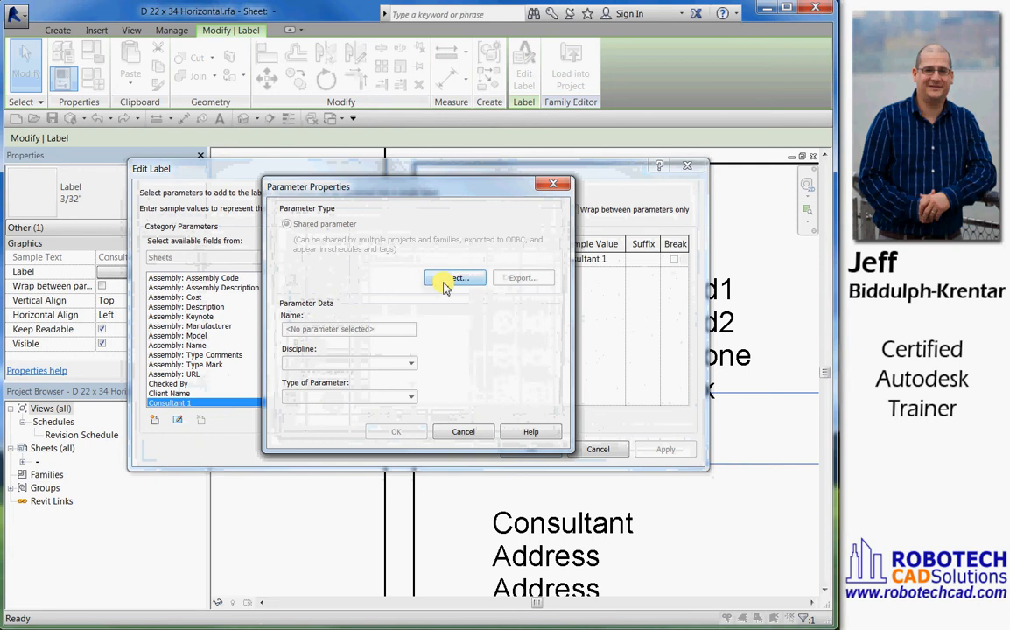
{"action": "left_click", "coordinate": [446, 280]}
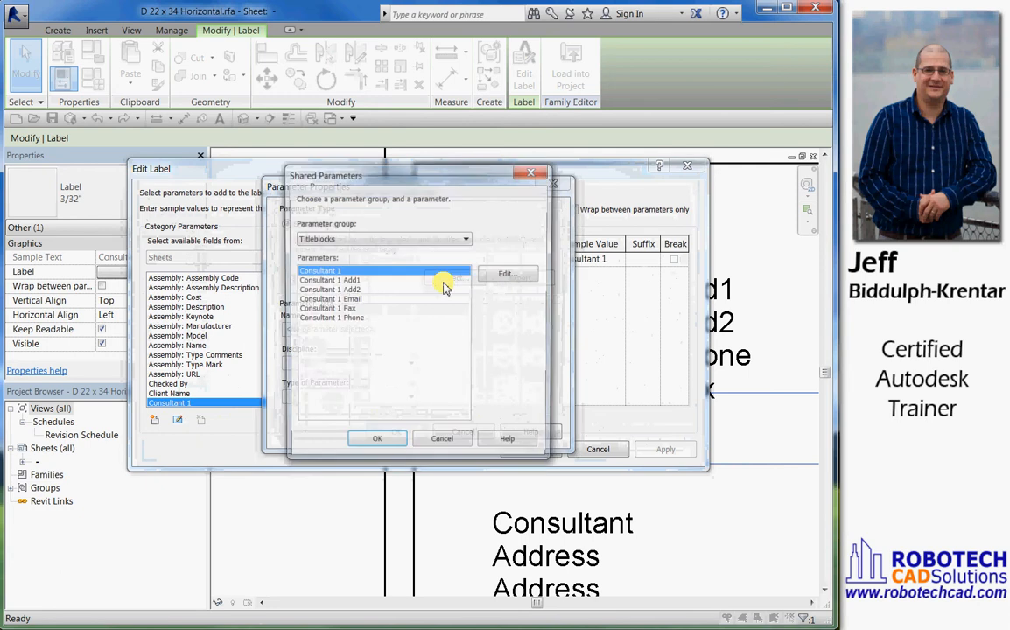
{"action": "left_click", "coordinate": [341, 299]}
{"action": "left_click", "coordinate": [374, 444]}
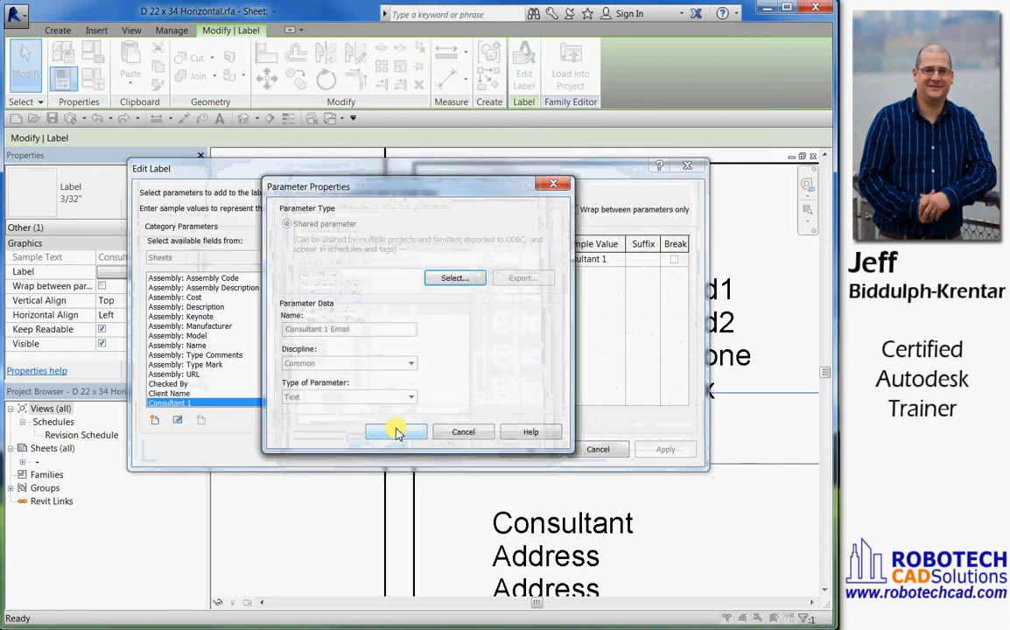
{"action": "left_click", "coordinate": [395, 432]}
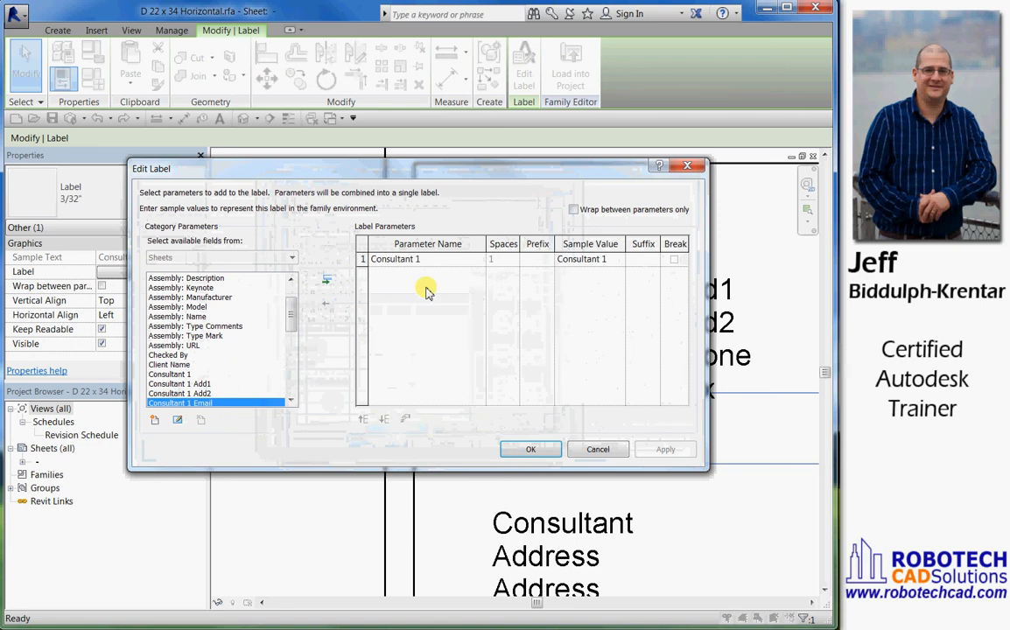
Replace Consultant 1 with Consultant 1 Email in the e-mail line's label parameters and apply the label edit
{"action": "left_click", "coordinate": [326, 281]}
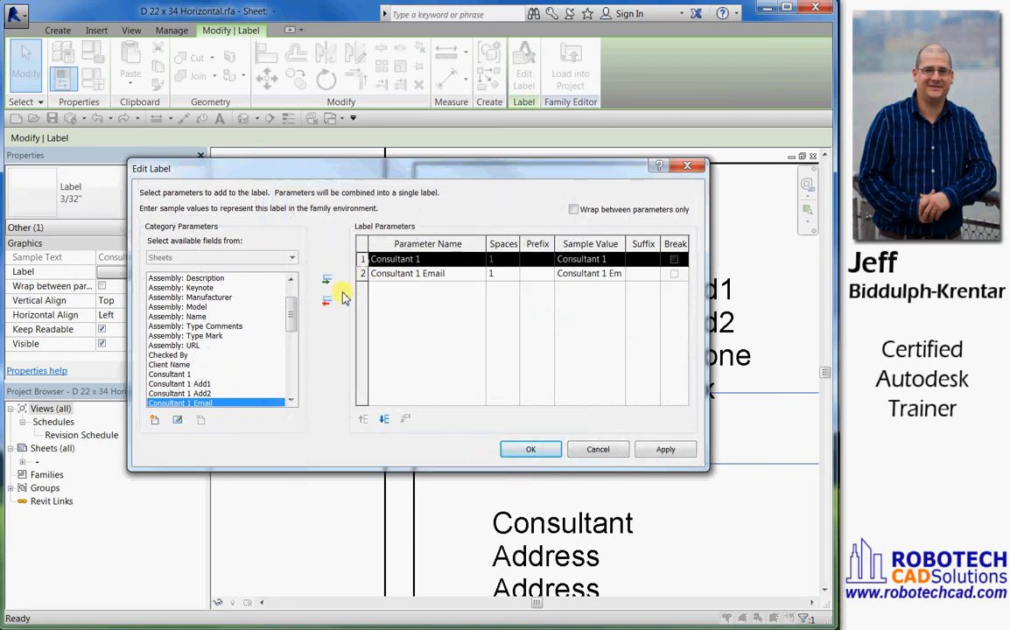
{"action": "left_click", "coordinate": [327, 301]}
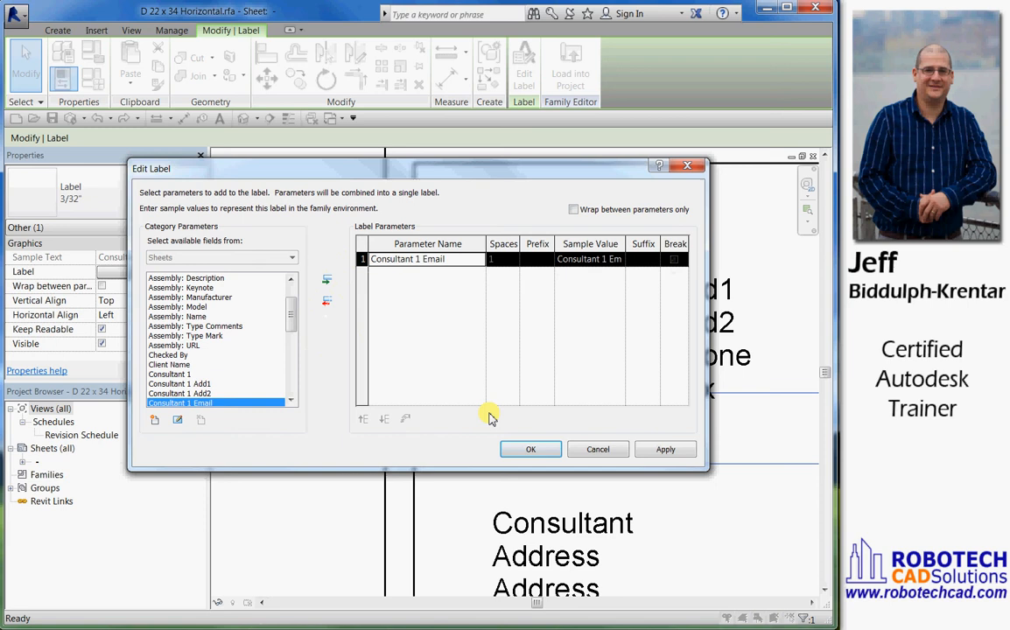
{"action": "left_click", "coordinate": [529, 451]}
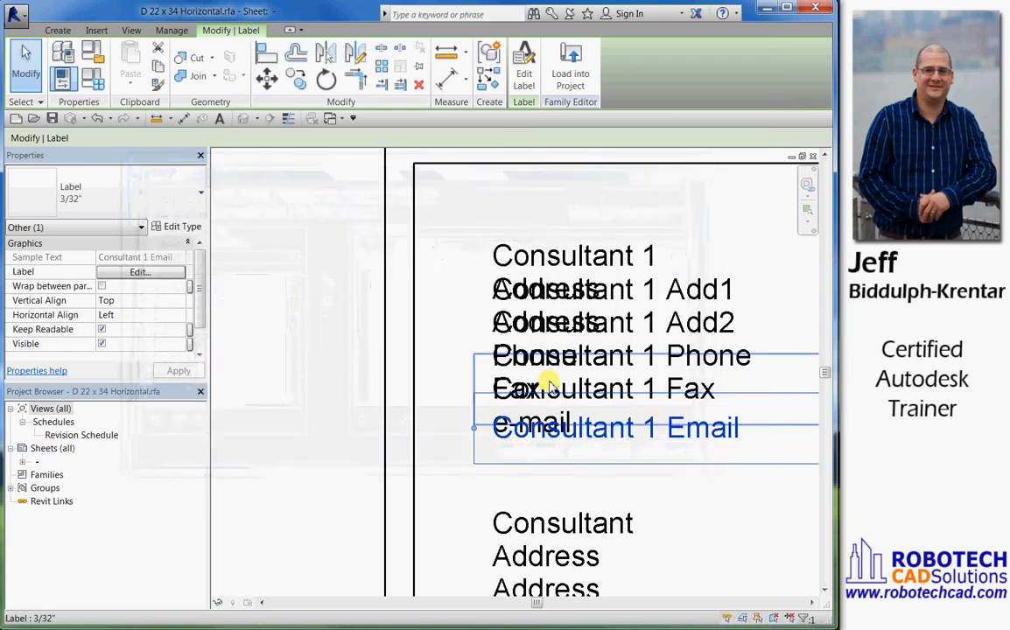
Delete the original static text note with the Address, Phone, Fax and e-mail lines beneath the first consultant's labels
{"action": "scroll", "coordinate": [486, 261], "scroll_direction": "down", "scroll_amount": 1}
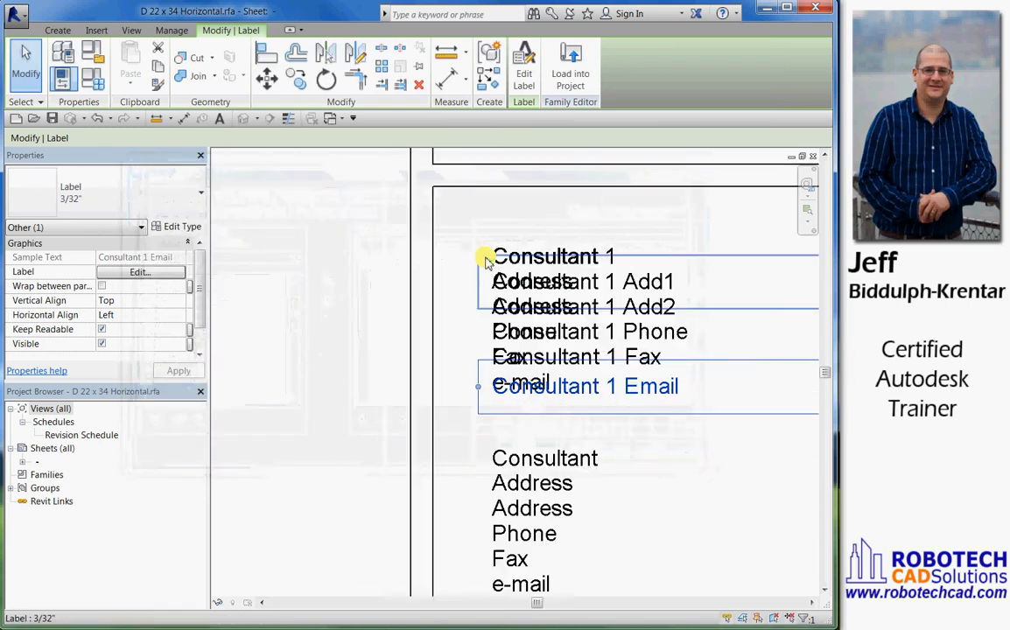
{"action": "middle_click_drag", "start_coordinate": [486, 261], "coordinate": [343, 242]}
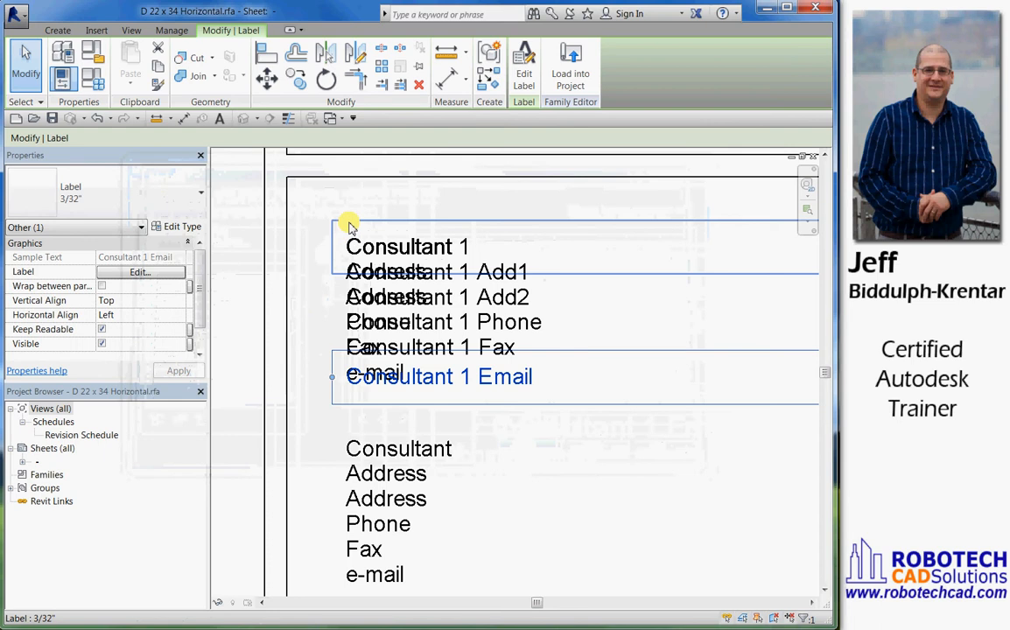
{"action": "key", "text": "Tab"}
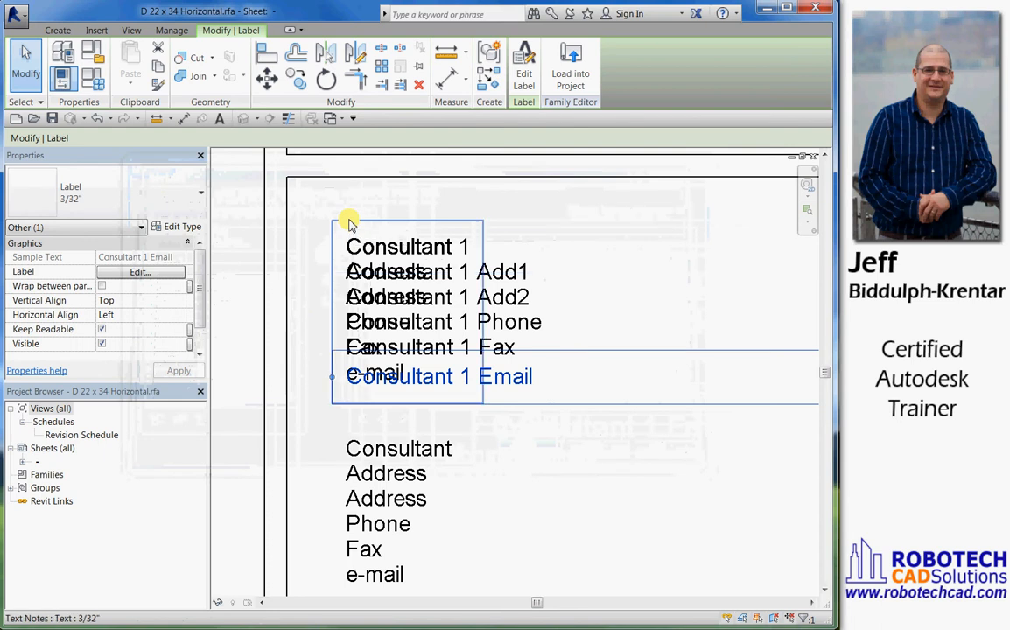
{"action": "left_click", "coordinate": [348, 224]}
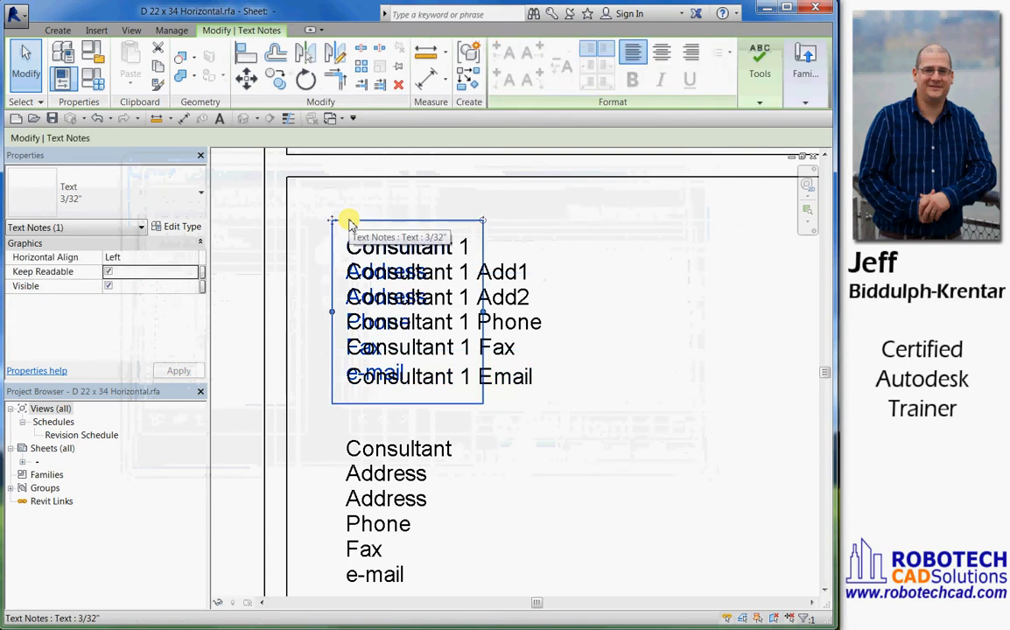
{"action": "key", "text": "Delete"}
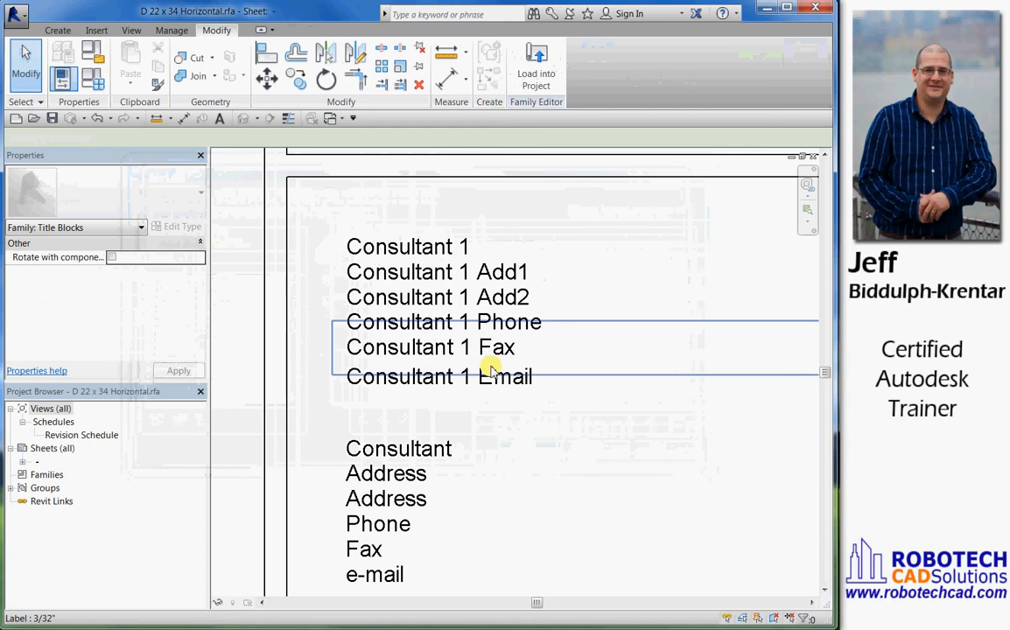
Save the title block as a new family file named D 24 x 36 Horizontal.rfa on the Desktop
{"action": "scroll", "coordinate": [599, 444], "scroll_direction": "down", "scroll_amount": 1}
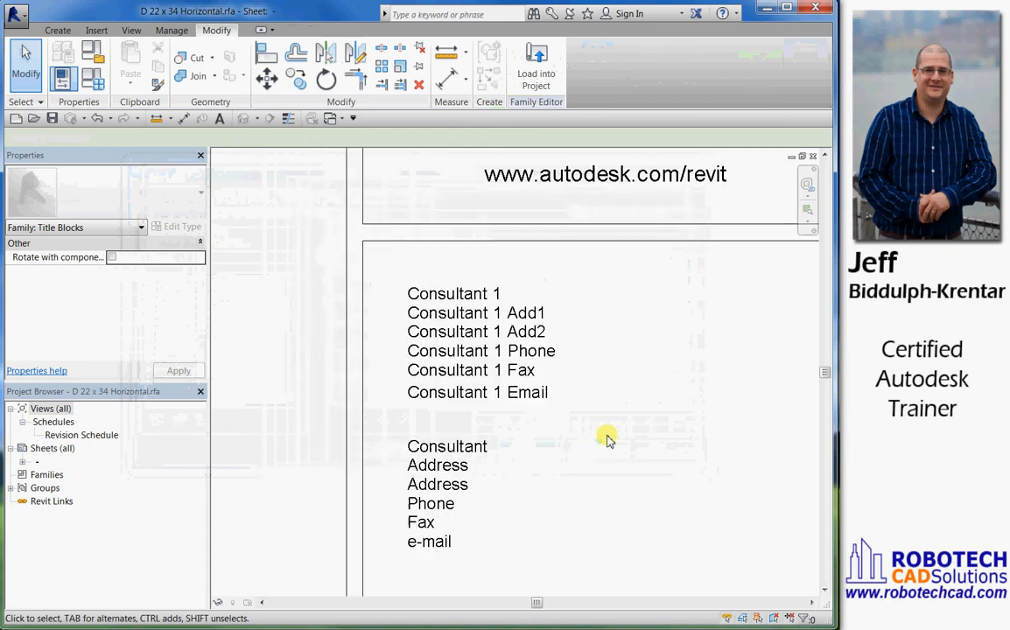
{"action": "scroll", "coordinate": [305, 210], "scroll_direction": "down", "scroll_amount": 1}
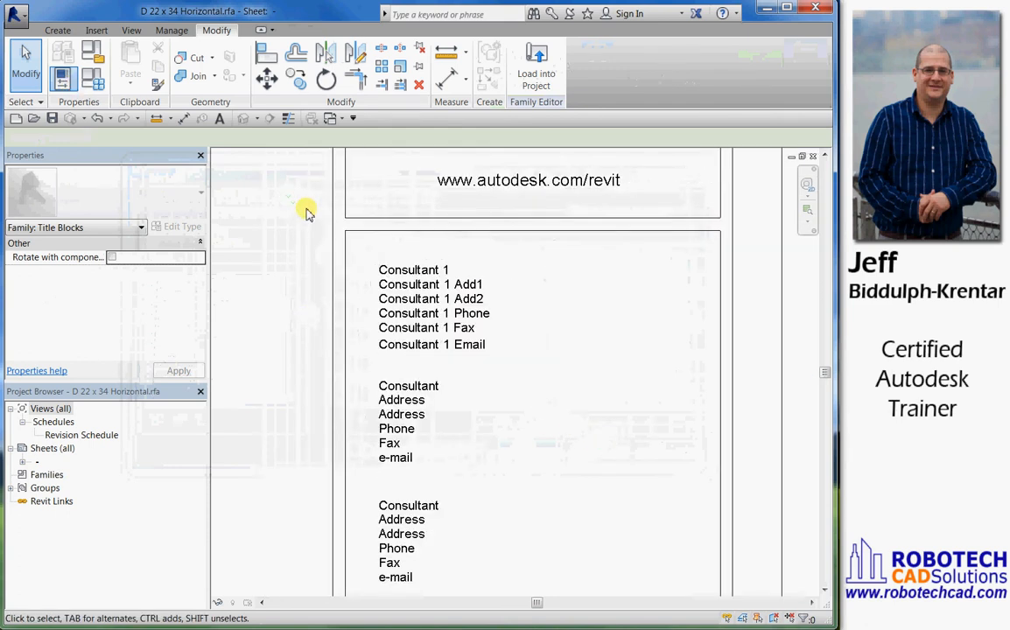
{"action": "middle_click_drag", "start_coordinate": [305, 210], "coordinate": [375, 291]}
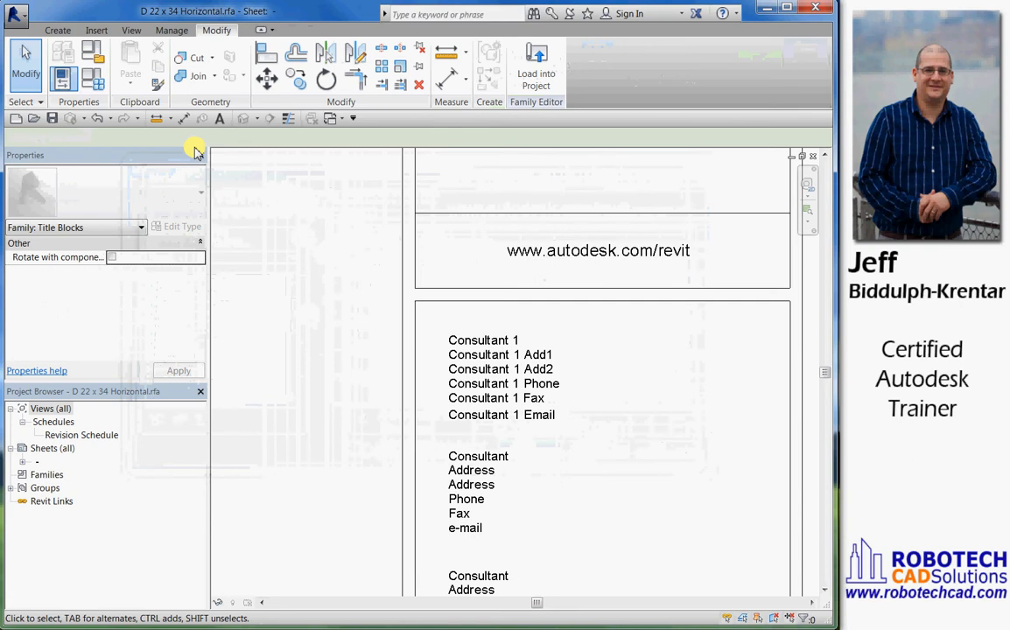
{"action": "left_click", "coordinate": [21, 23]}
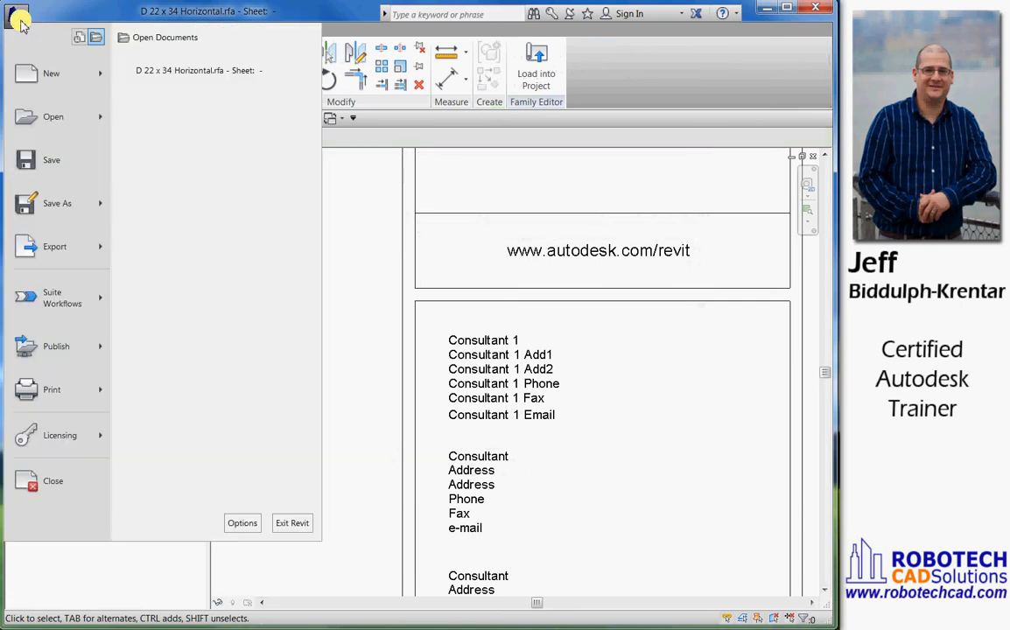
{"action": "left_click", "coordinate": [58, 200]}
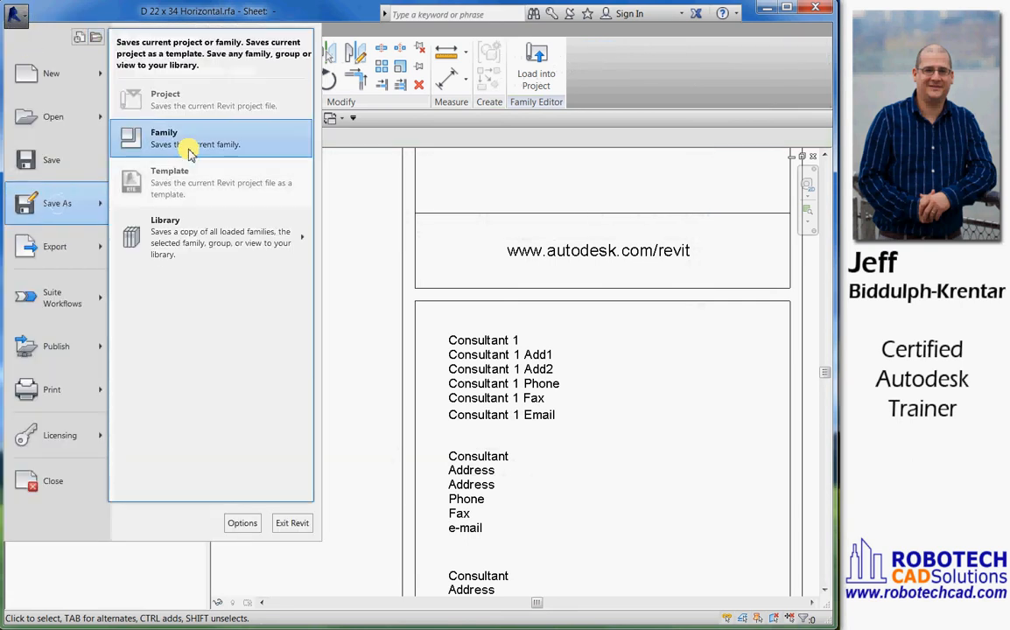
{"action": "left_click", "coordinate": [190, 152]}
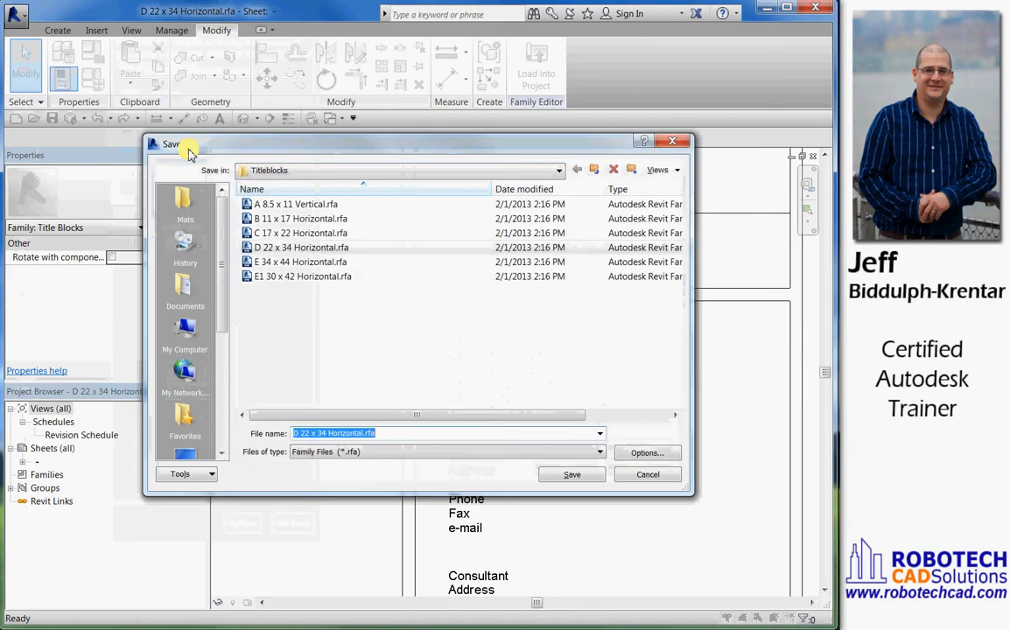
{"action": "left_click", "coordinate": [188, 462]}
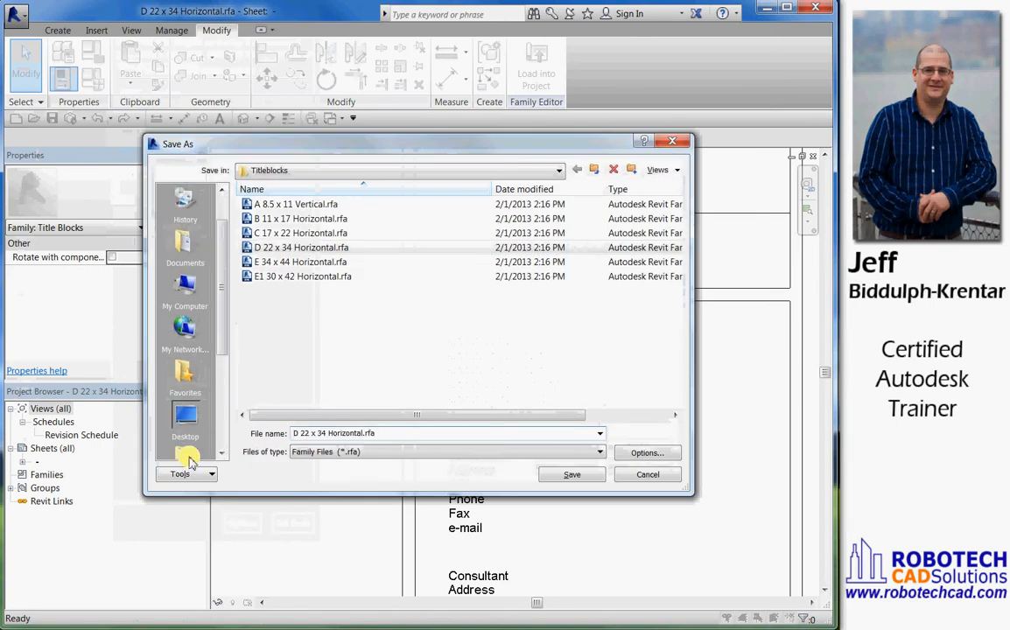
{"action": "left_click", "coordinate": [309, 433]}
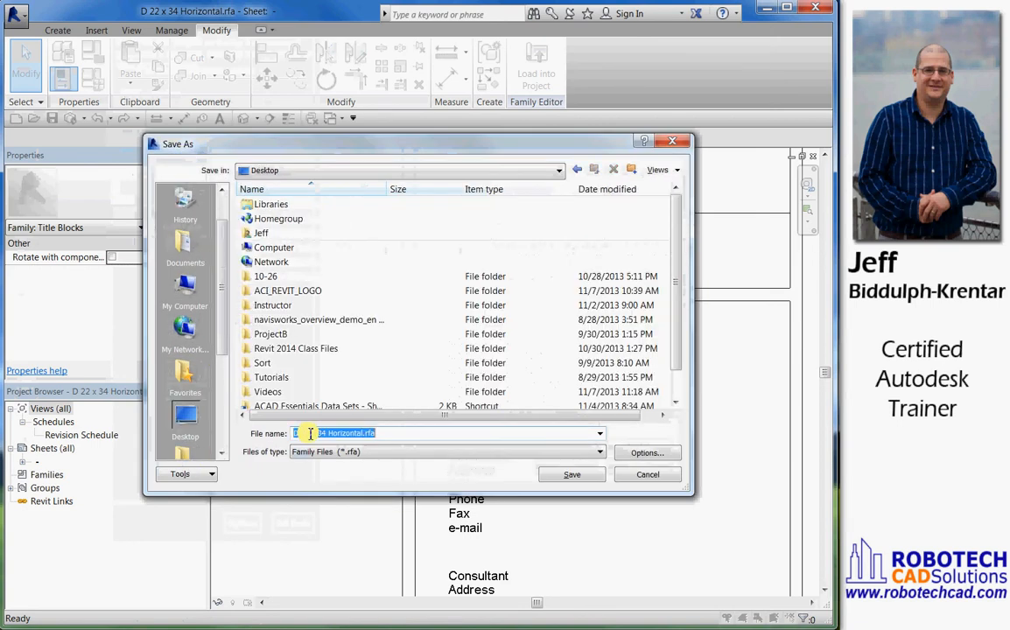
{"action": "left_click", "coordinate": [310, 433]}
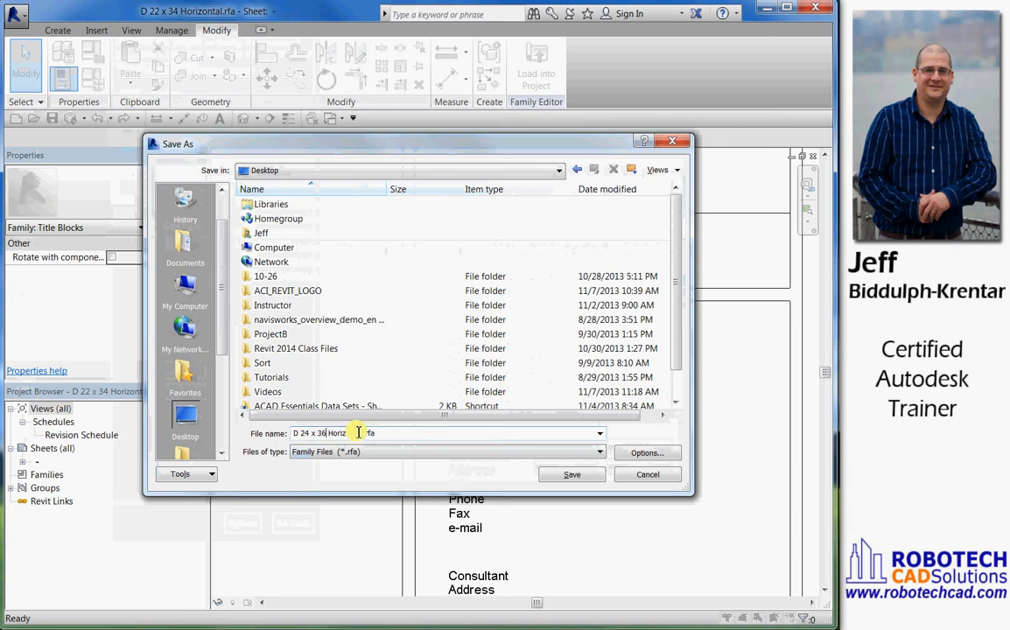
{"action": "left_click", "coordinate": [569, 474]}
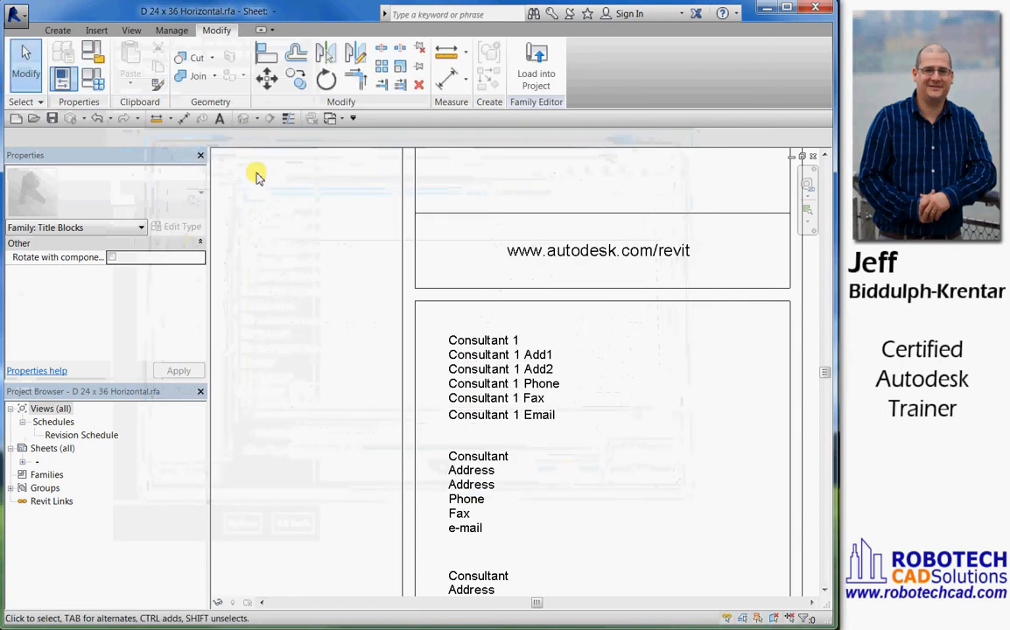
Close the title block family and start a new project from the Architectural Template
{"action": "left_click", "coordinate": [16, 19]}
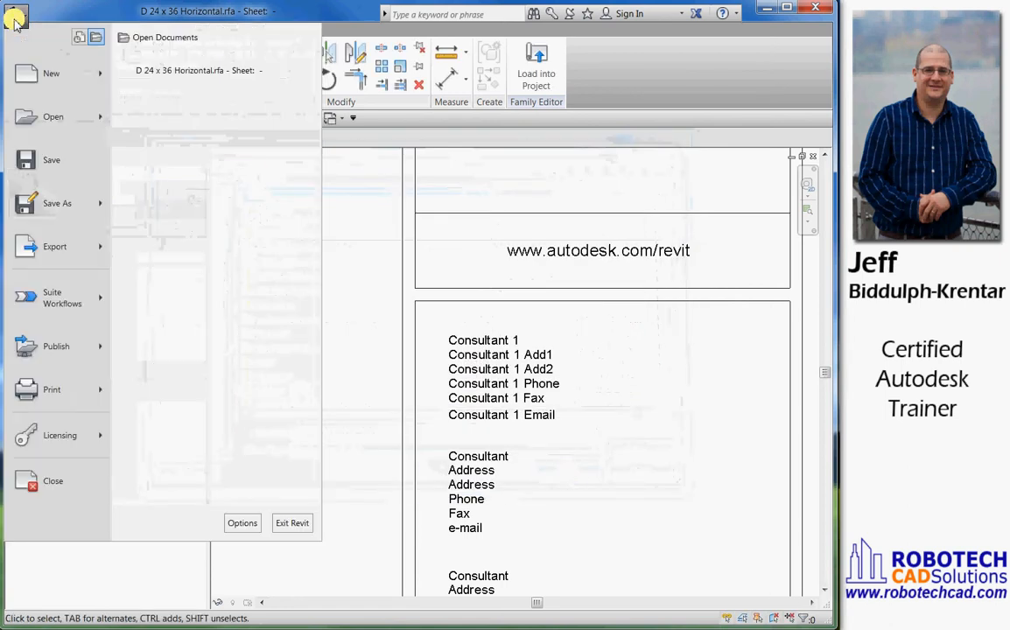
{"action": "left_click", "coordinate": [66, 490]}
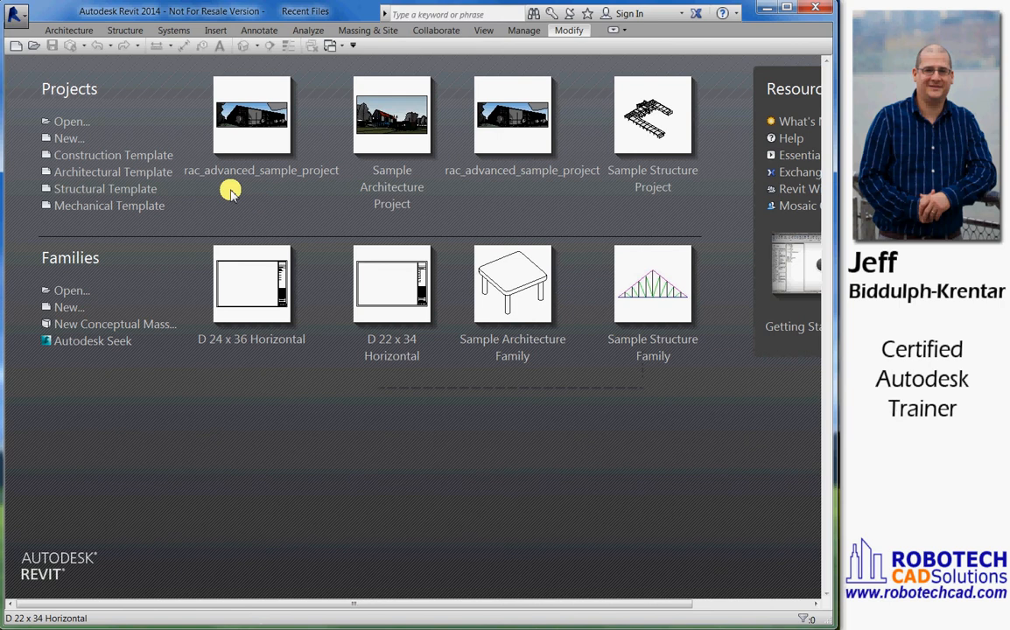
{"action": "left_click", "coordinate": [92, 175]}
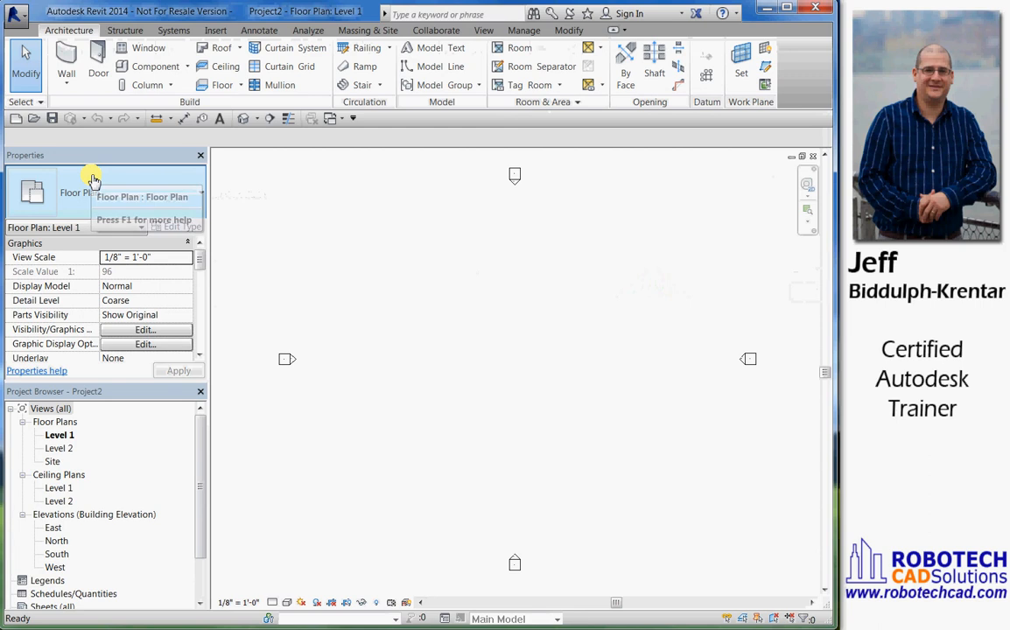
Create a new sheet using the D 24 x 36 Horizontal.rfa title block loaded from the Desktop
{"action": "left_click_drag", "start_coordinate": [200, 480], "coordinate": [199, 540]}
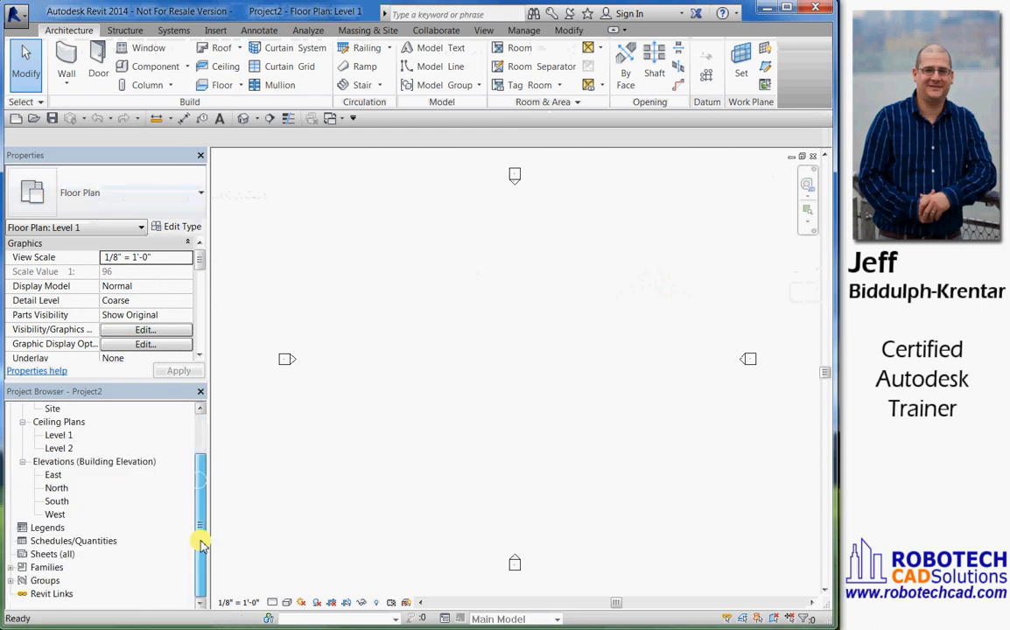
{"action": "right_click", "coordinate": [39, 557]}
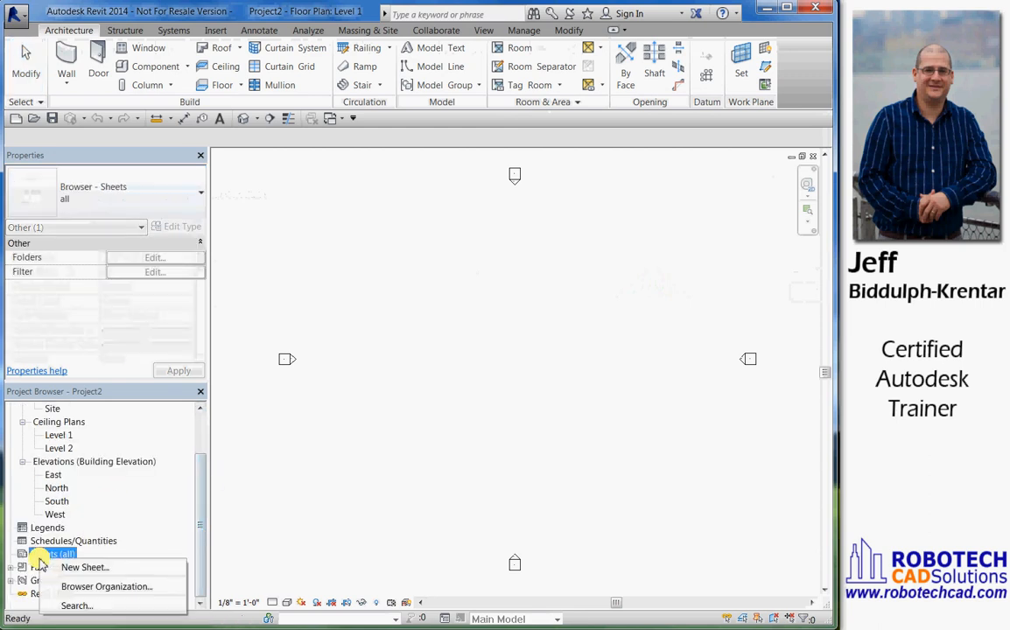
{"action": "left_click", "coordinate": [84, 568]}
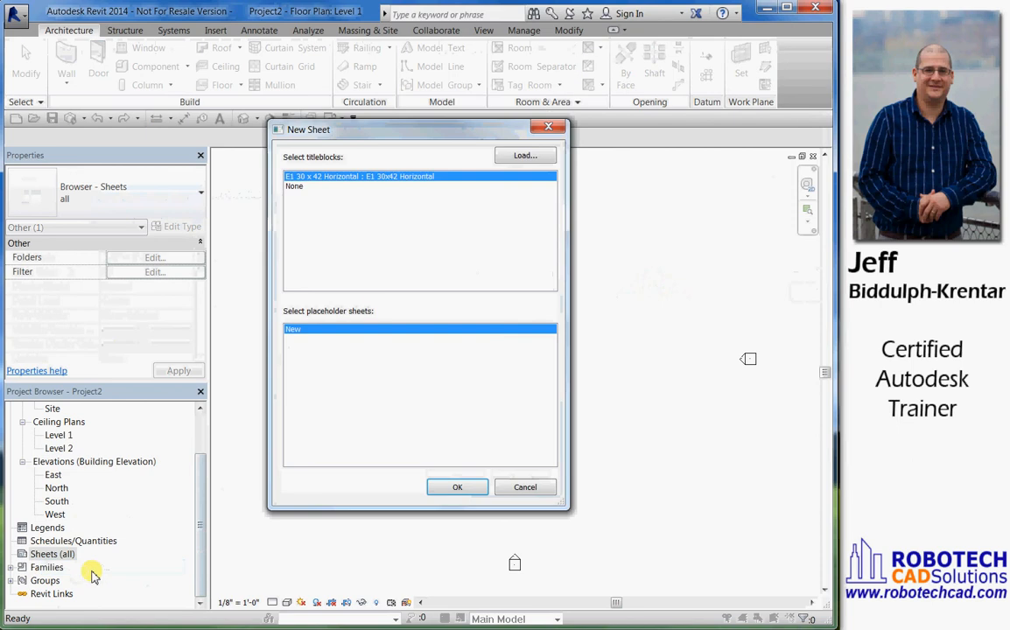
{"action": "left_click", "coordinate": [532, 157]}
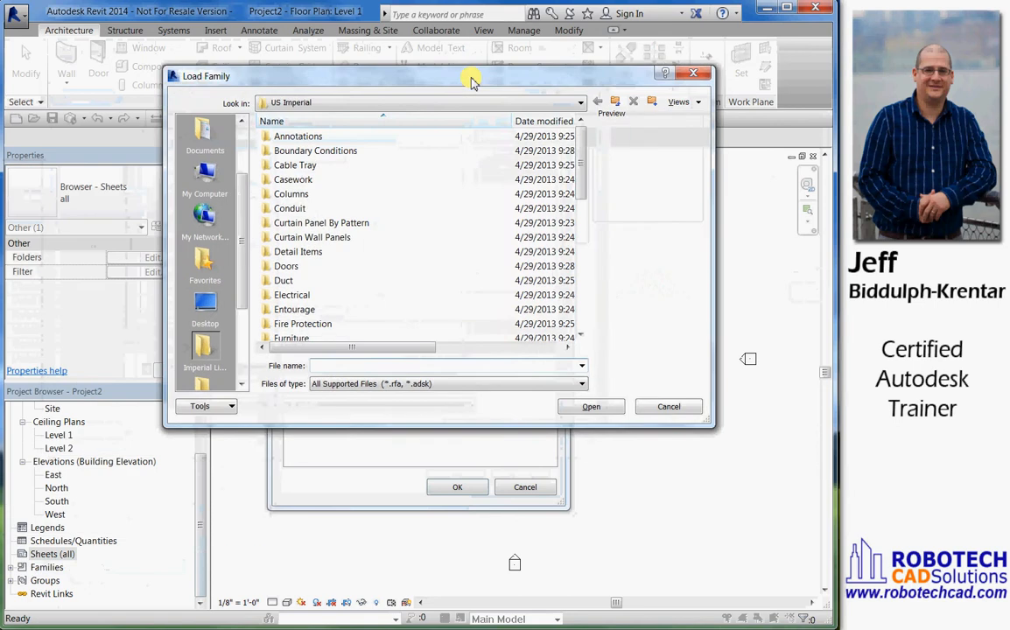
{"action": "left_click", "coordinate": [232, 311]}
{"action": "left_click_drag", "start_coordinate": [608, 208], "coordinate": [608, 279]}
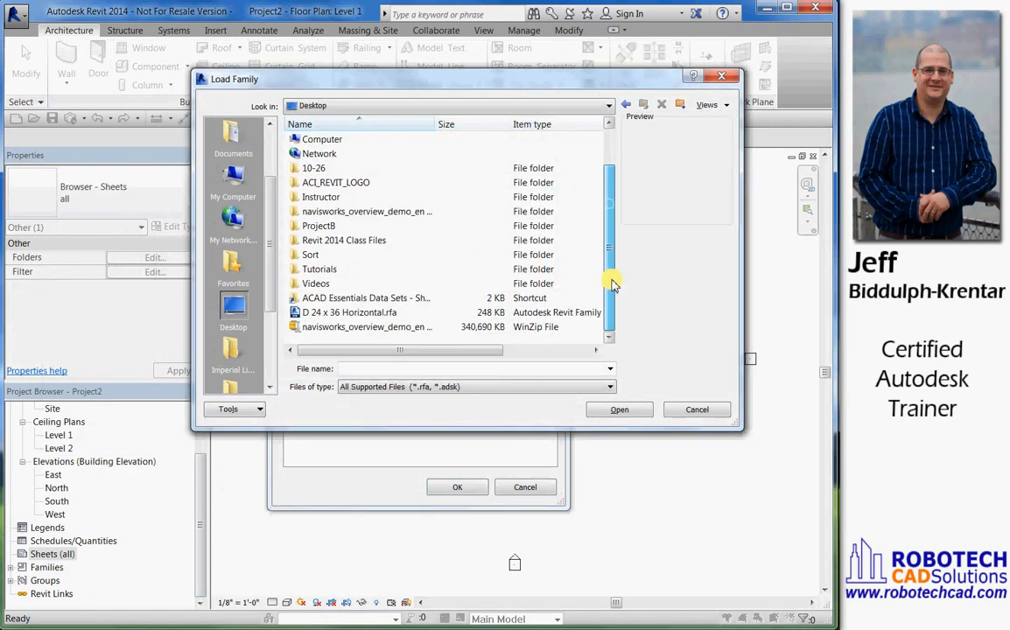
{"action": "left_click", "coordinate": [313, 313]}
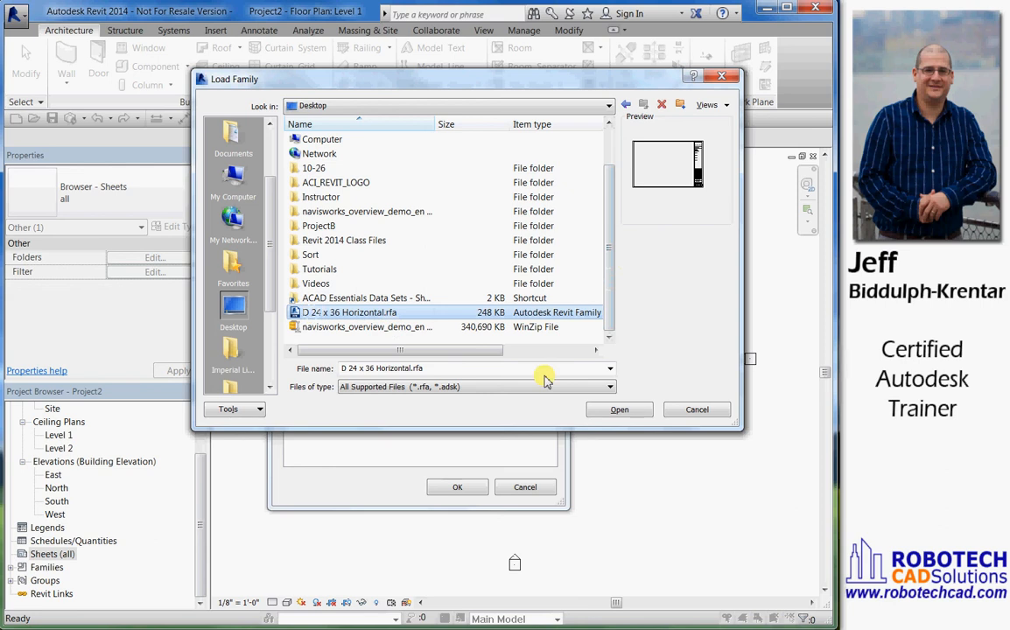
{"action": "left_click", "coordinate": [622, 411]}
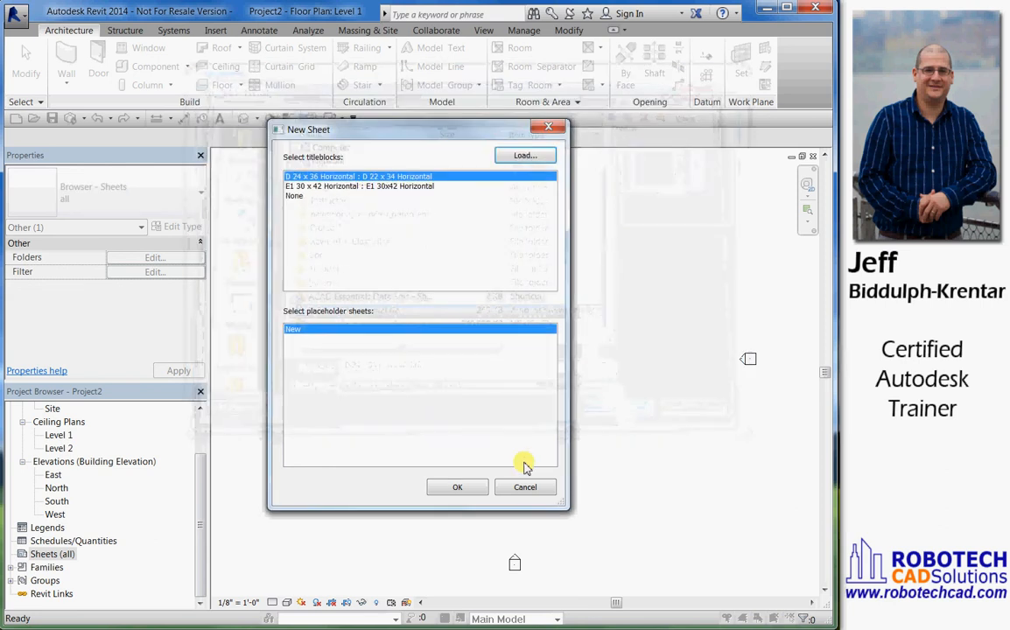
{"action": "left_click", "coordinate": [454, 489]}
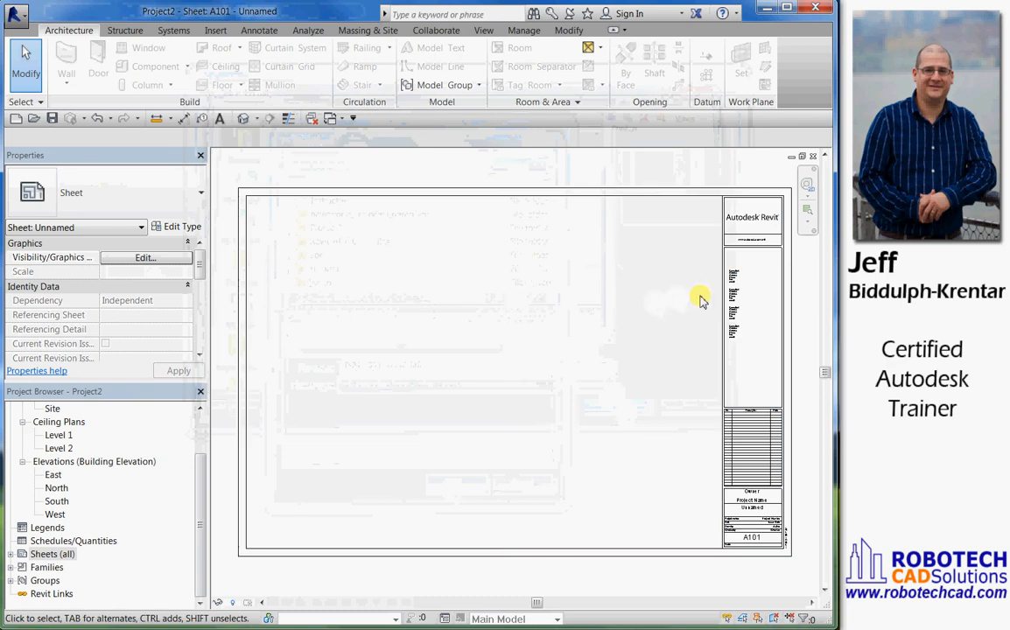
Select the title block on the new sheet and examine its first consultant's label fields up close
{"action": "scroll", "coordinate": [773, 306], "scroll_direction": "up", "scroll_amount": 3}
{"action": "middle_click_drag", "start_coordinate": [773, 306], "coordinate": [712, 361]}
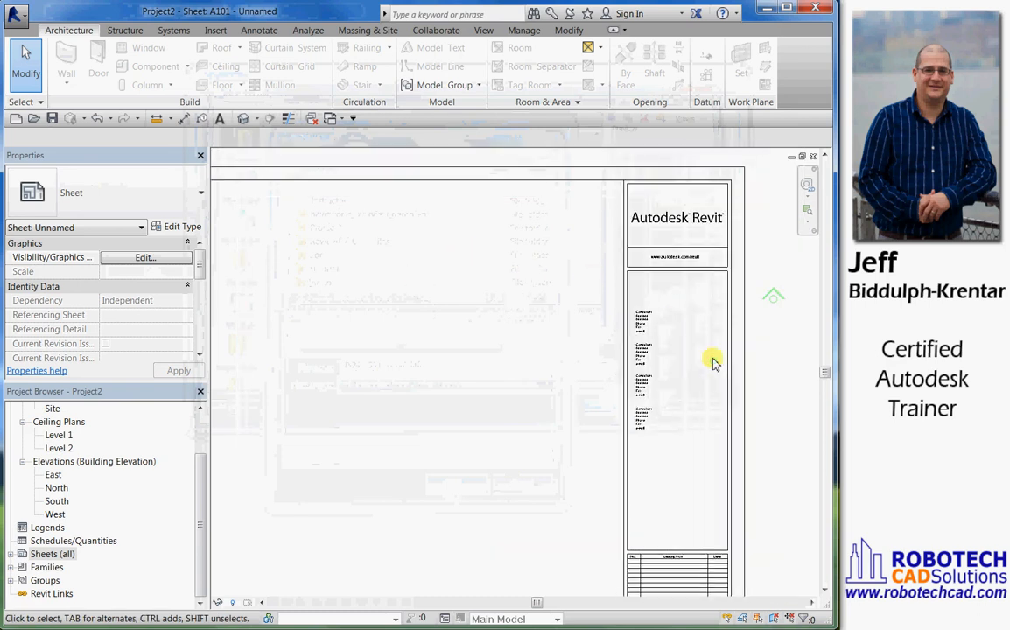
{"action": "left_click", "coordinate": [652, 326]}
{"action": "scroll", "coordinate": [652, 326], "scroll_direction": "up", "scroll_amount": 3}
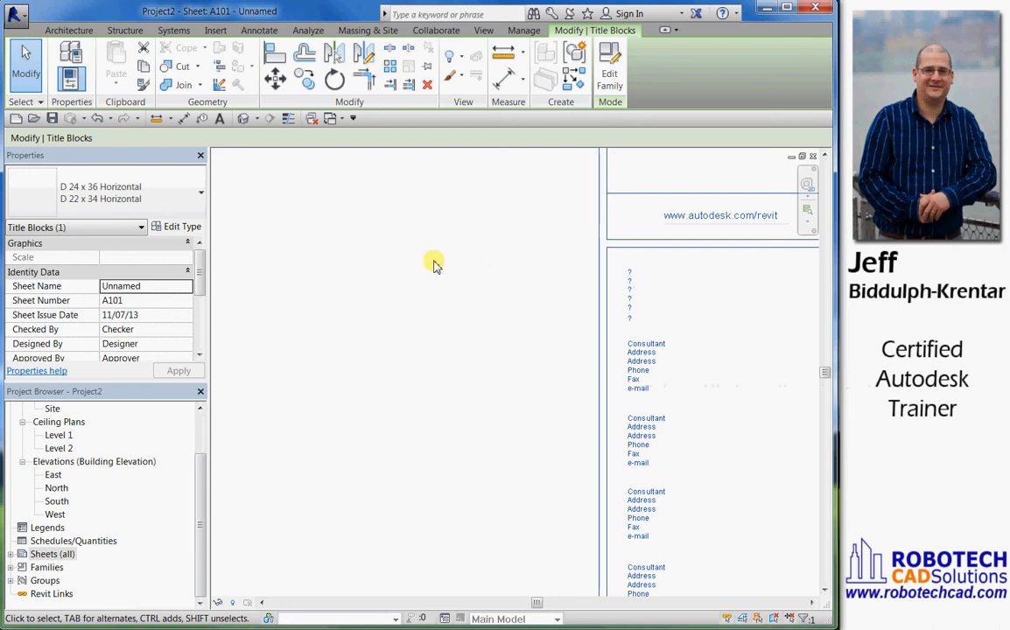
Start a new project parameter of the shared type and choose Consultant 1 from the Titleblocks parameter group
{"action": "left_click", "coordinate": [524, 31]}
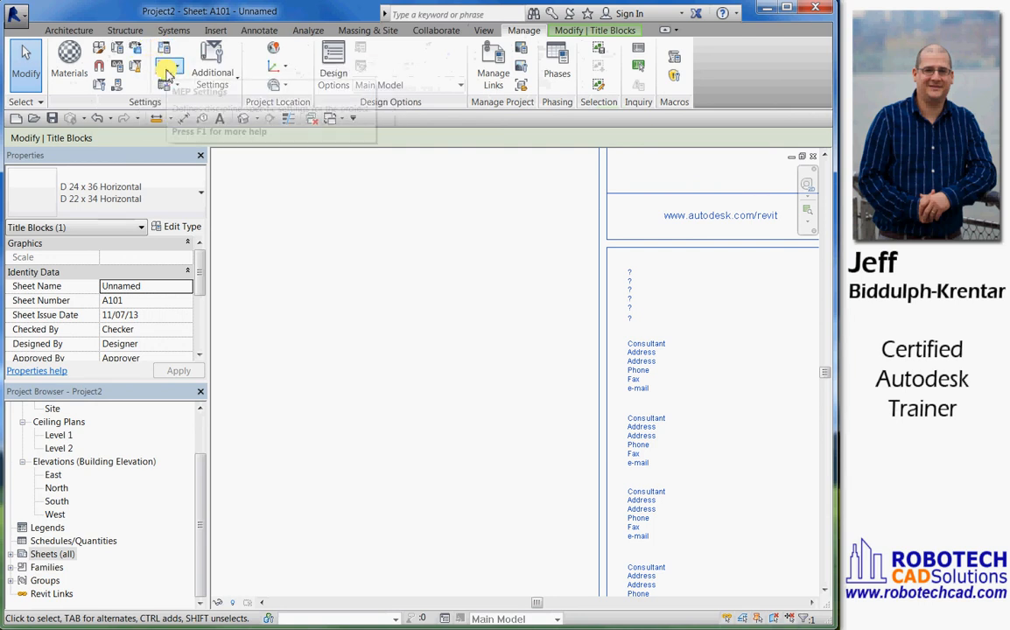
{"action": "left_click", "coordinate": [122, 54]}
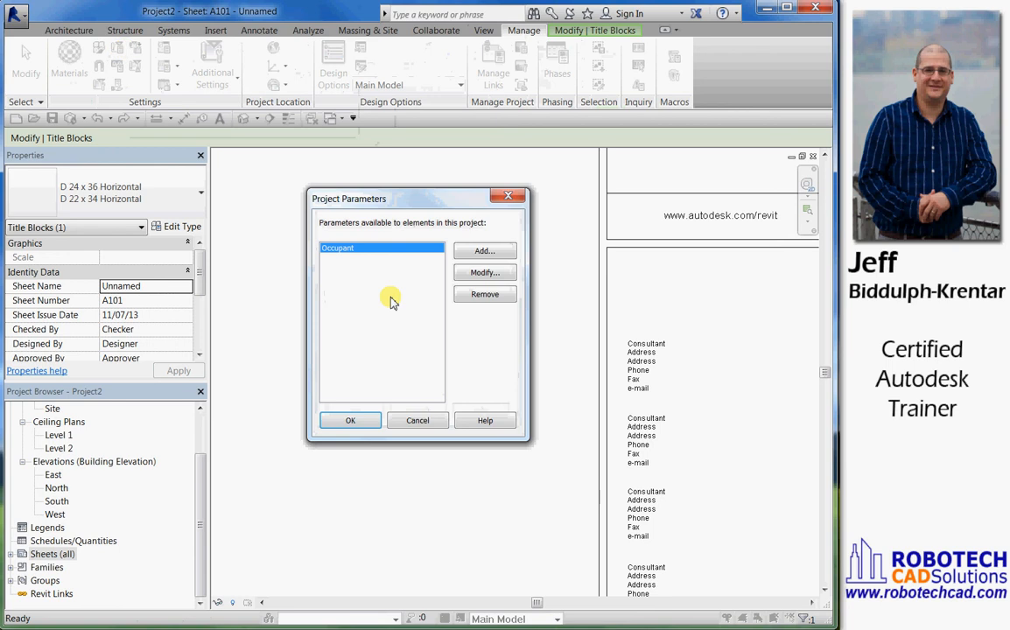
{"action": "left_click", "coordinate": [483, 252]}
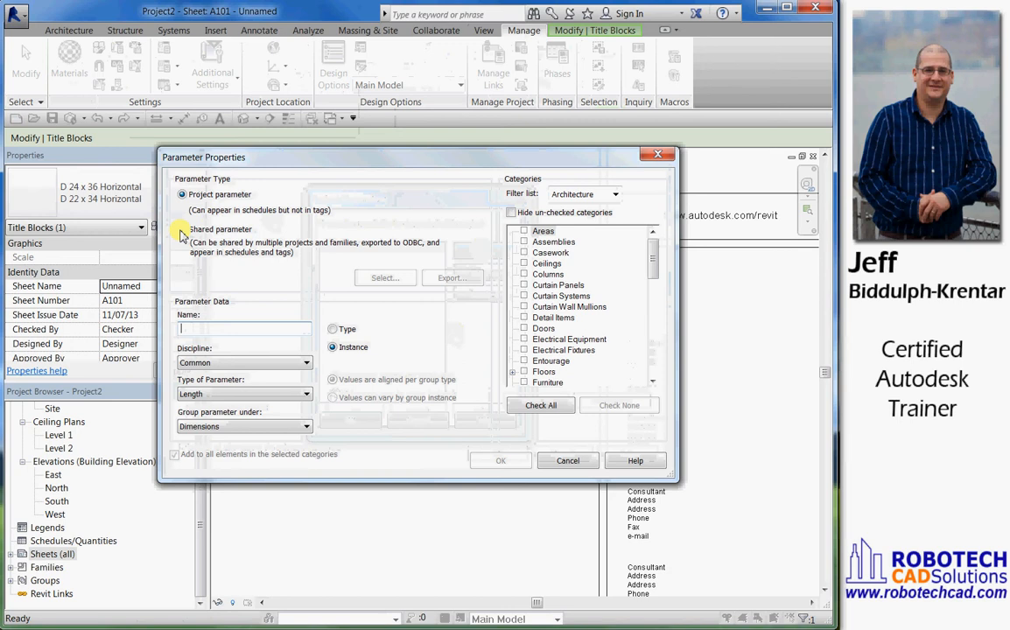
{"action": "left_click", "coordinate": [182, 230]}
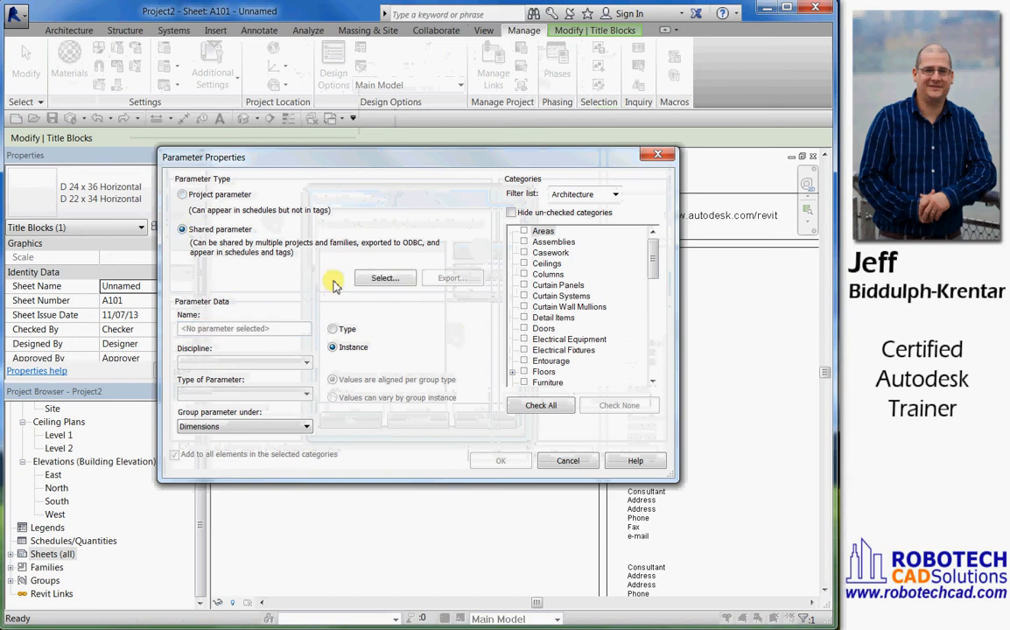
{"action": "left_click", "coordinate": [385, 278]}
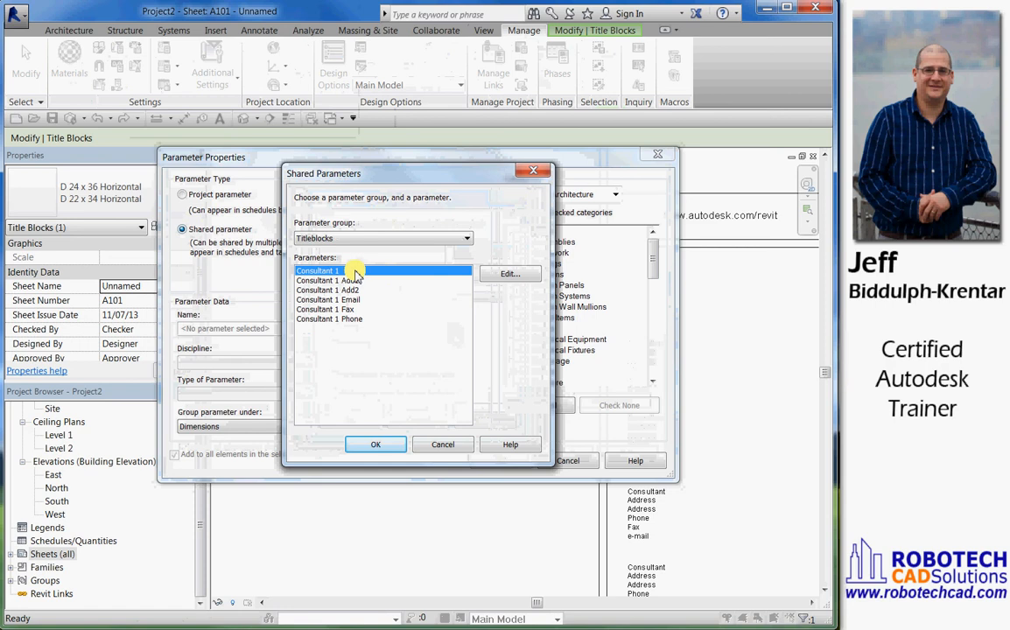
{"action": "left_click", "coordinate": [391, 446]}
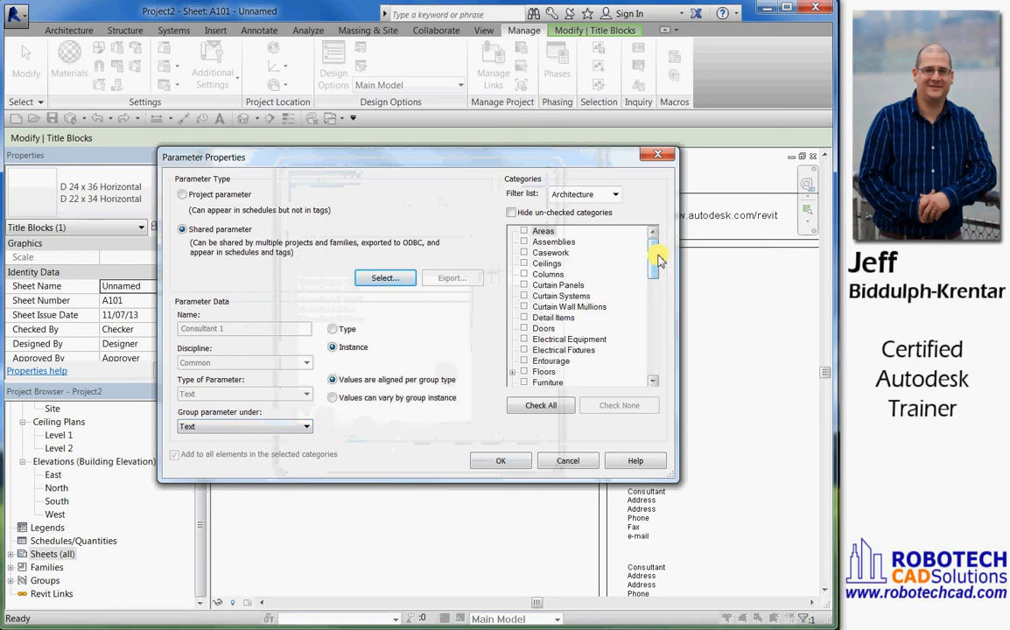
Assign the Consultant 1 parameter to the Project Information category and add it to the project
{"action": "scroll", "coordinate": [650, 255], "scroll_direction": "down", "scroll_amount": 1}
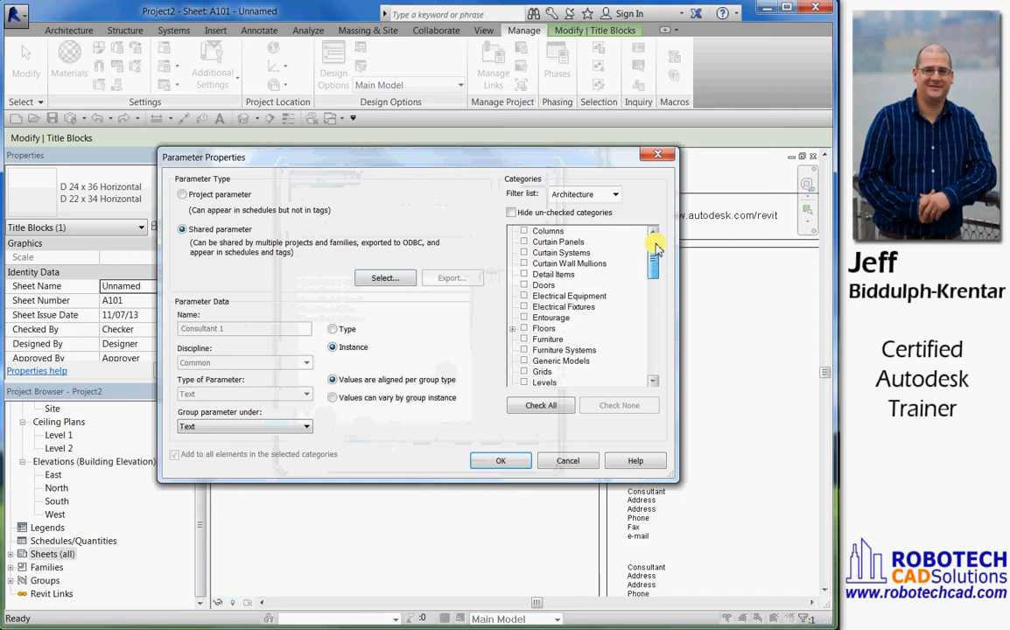
{"action": "scroll", "coordinate": [655, 252], "scroll_direction": "up", "scroll_amount": 1}
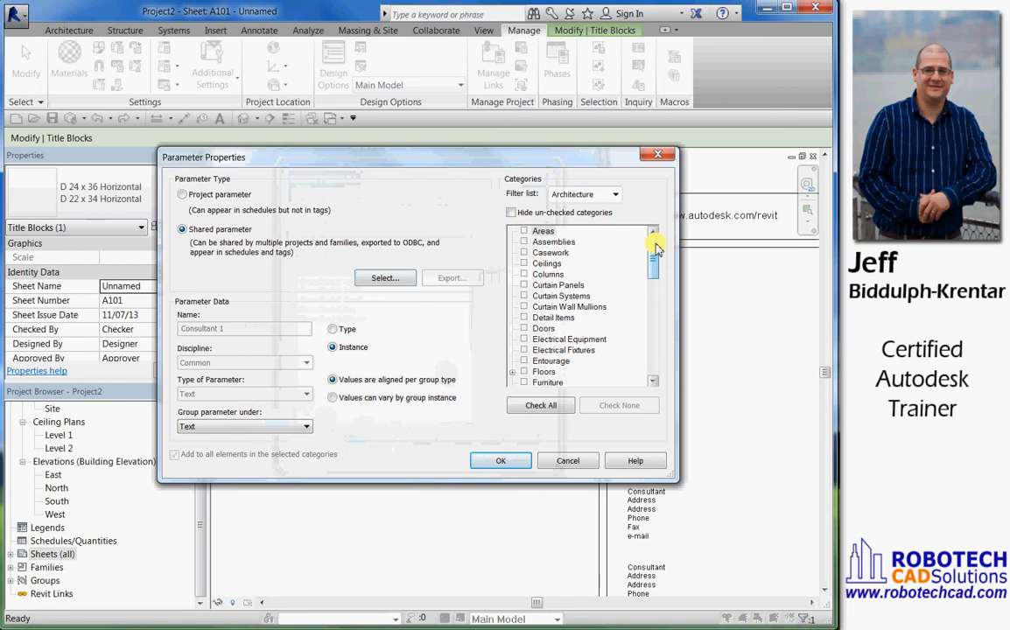
{"action": "scroll", "coordinate": [651, 254], "scroll_direction": "down", "scroll_amount": 4}
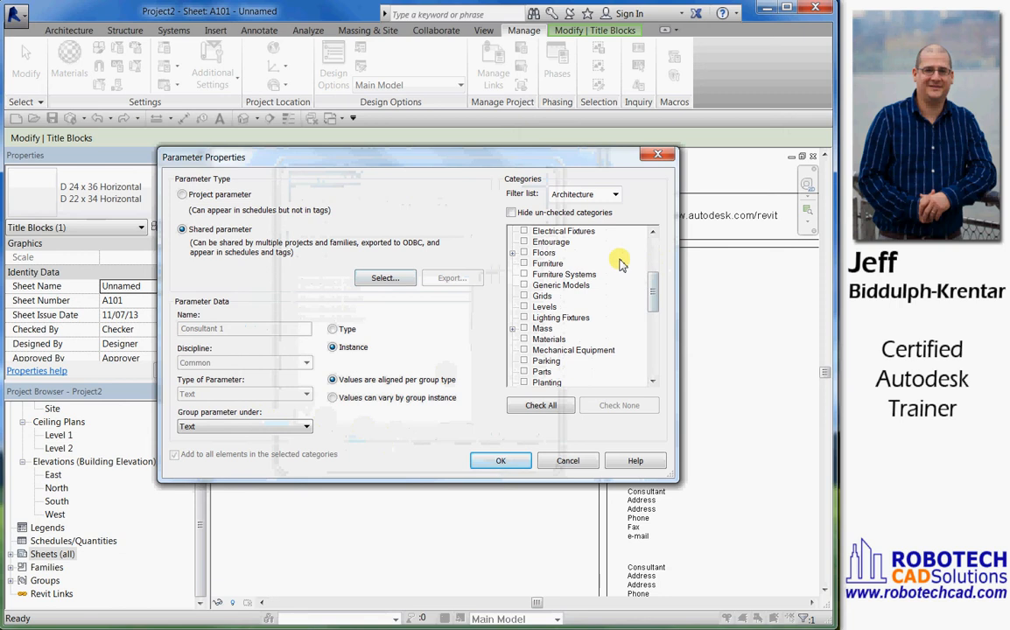
{"action": "left_click_drag", "start_coordinate": [655, 302], "coordinate": [654, 322]}
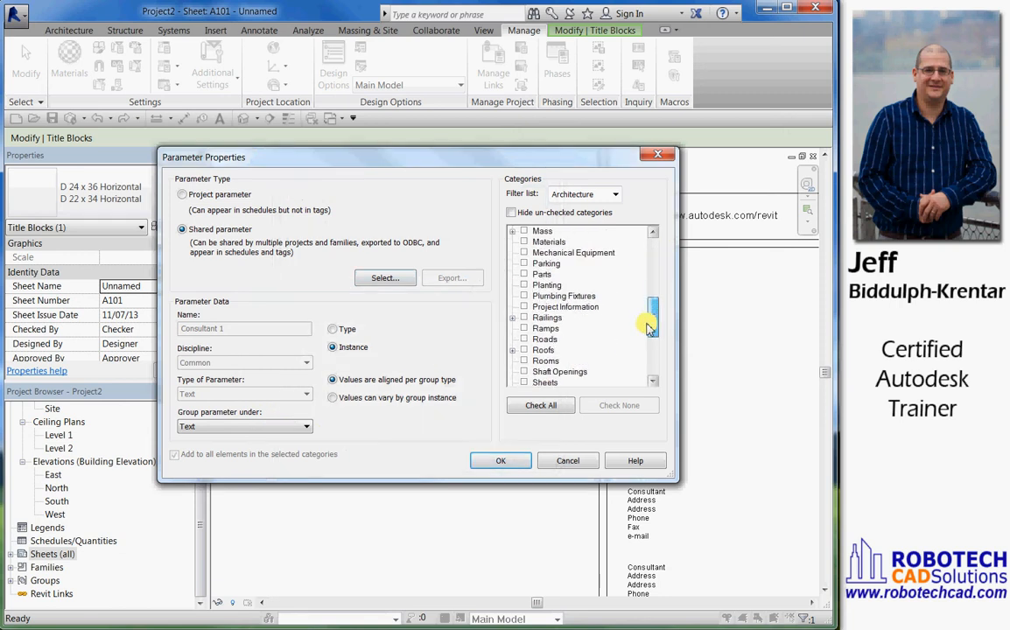
{"action": "left_click", "coordinate": [523, 307]}
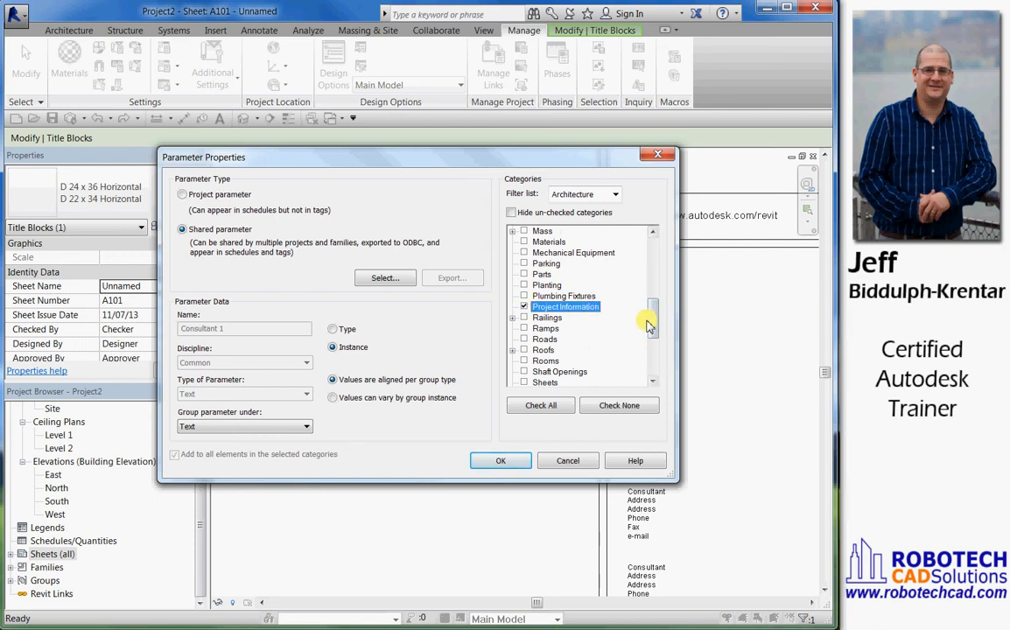
{"action": "scroll", "coordinate": [653, 324], "scroll_direction": "down", "scroll_amount": 1}
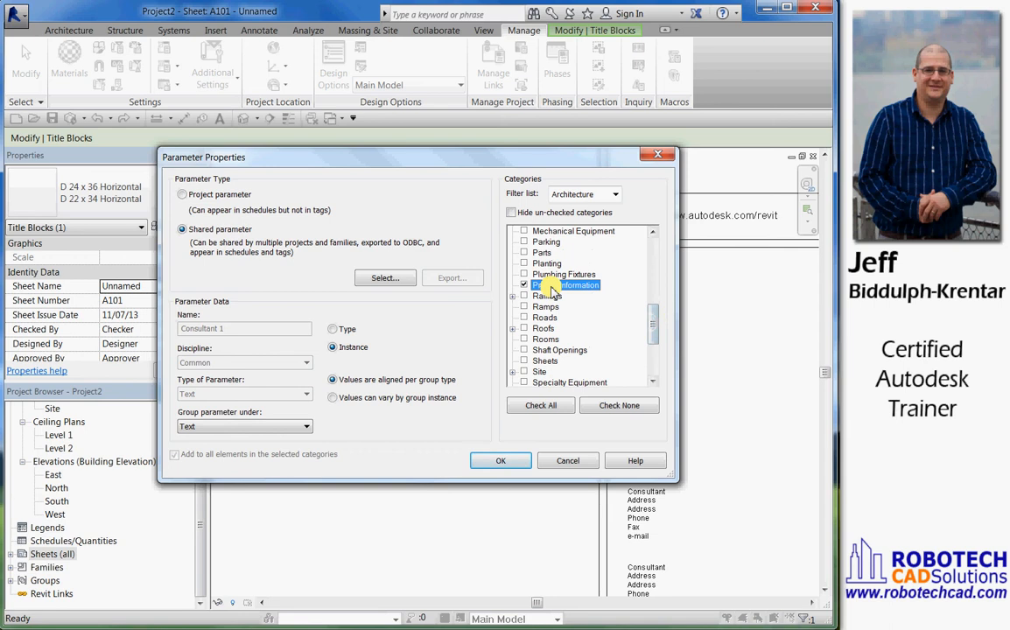
{"action": "left_click", "coordinate": [499, 461]}
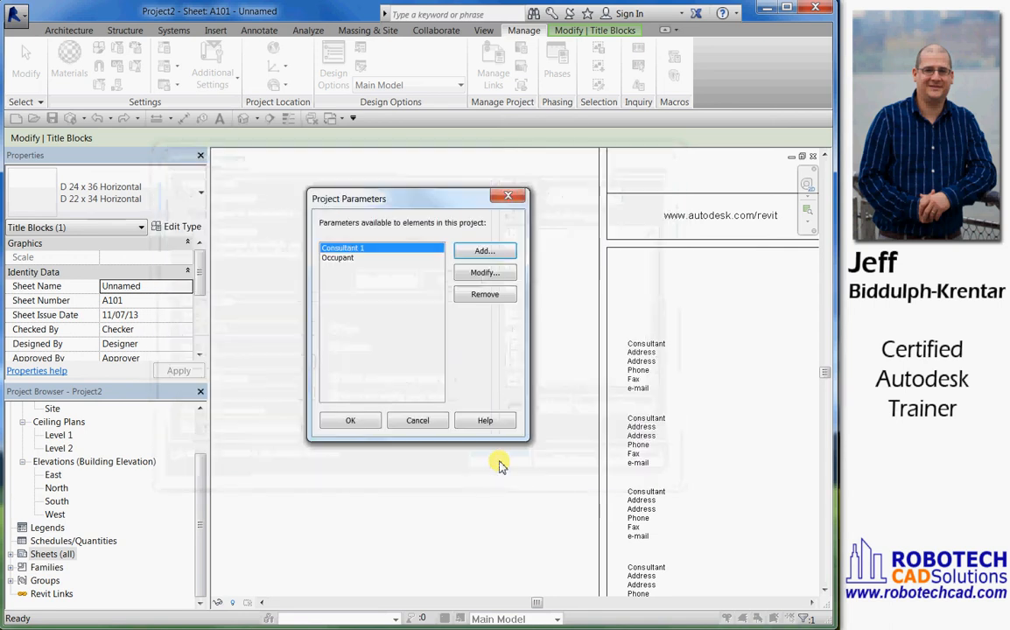
Add the shared parameter Consultant 1 Add1 as a project parameter for the Project Information category
{"action": "left_click", "coordinate": [484, 252]}
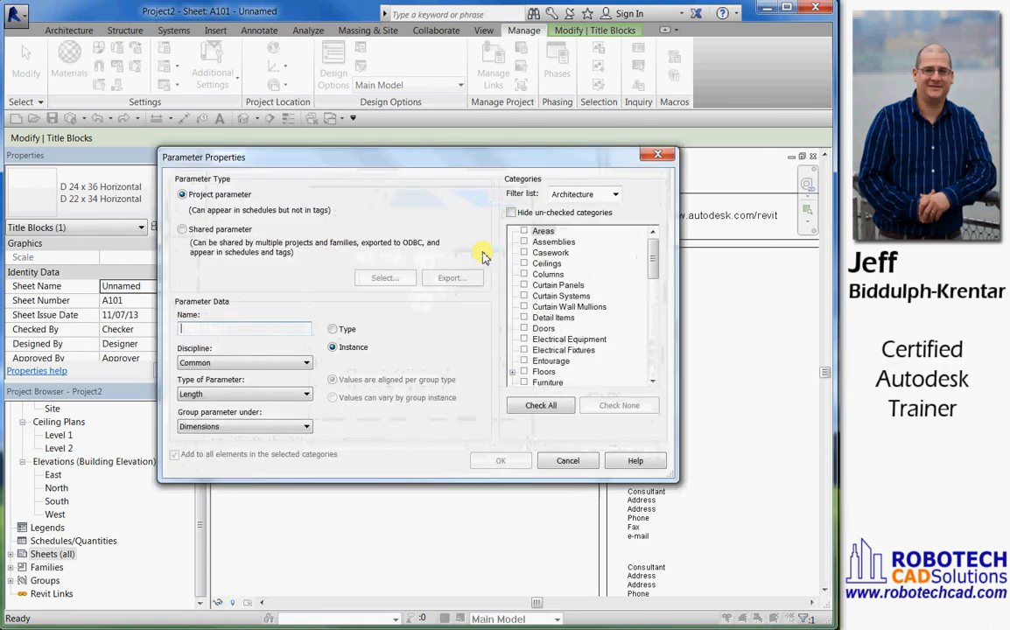
{"action": "left_click", "coordinate": [183, 229]}
{"action": "left_click", "coordinate": [386, 277]}
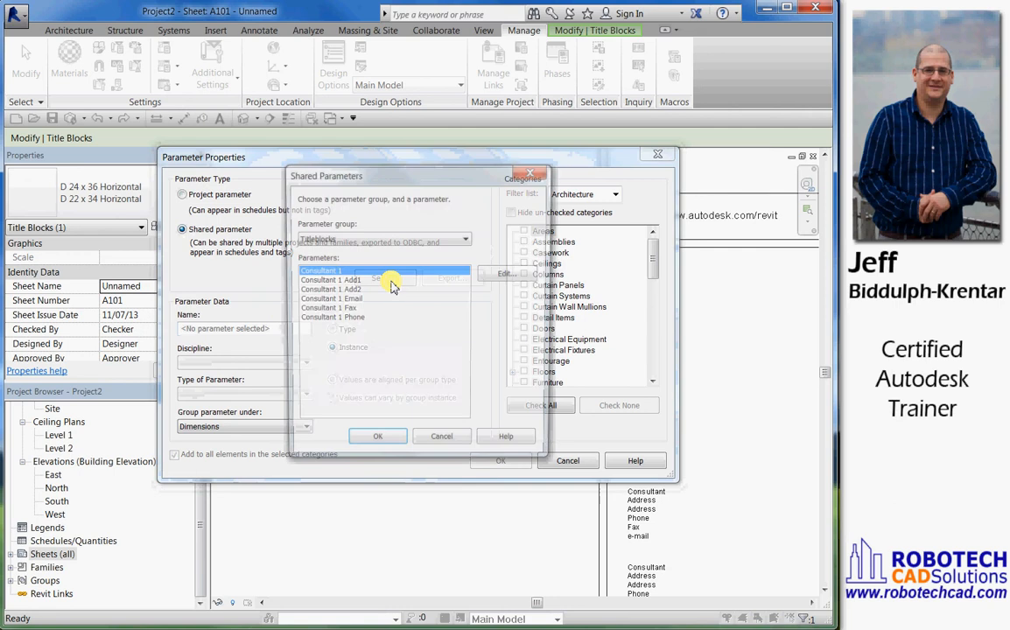
{"action": "left_click", "coordinate": [348, 282]}
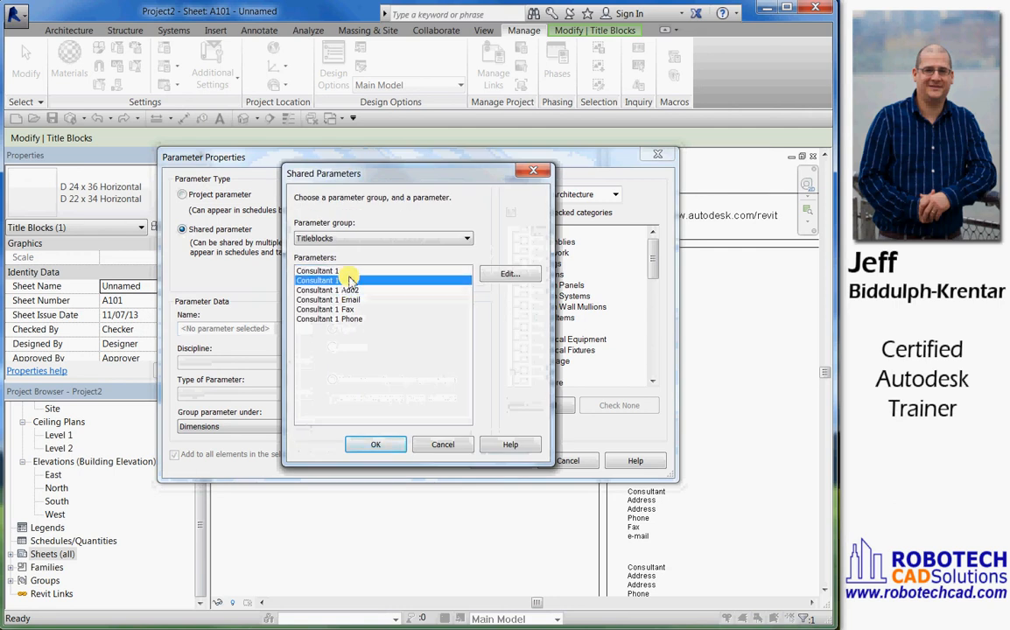
{"action": "left_click", "coordinate": [376, 442]}
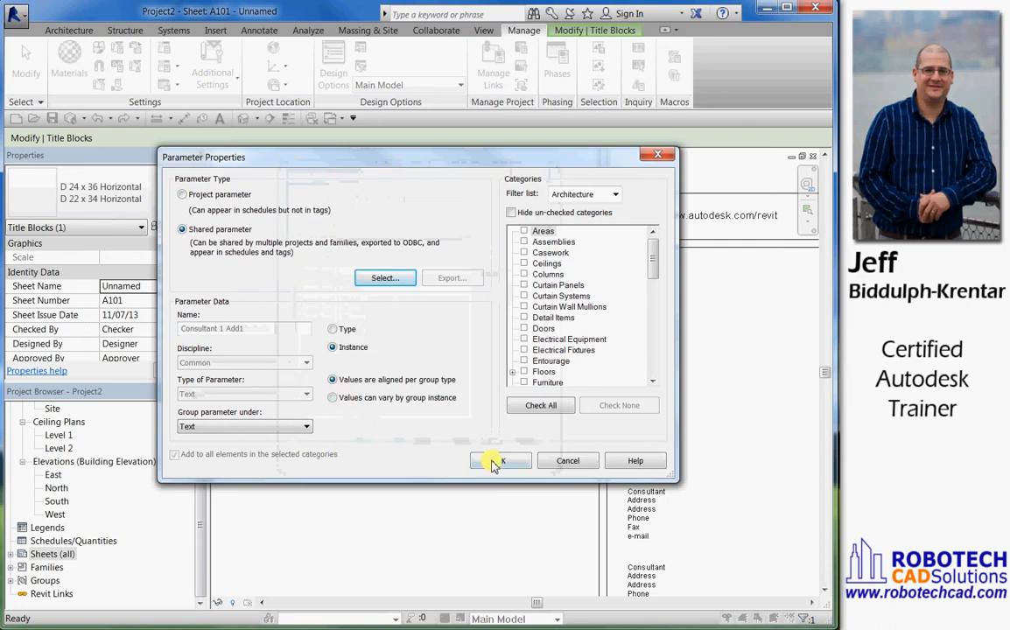
{"action": "left_click_drag", "start_coordinate": [651, 259], "coordinate": [645, 310]}
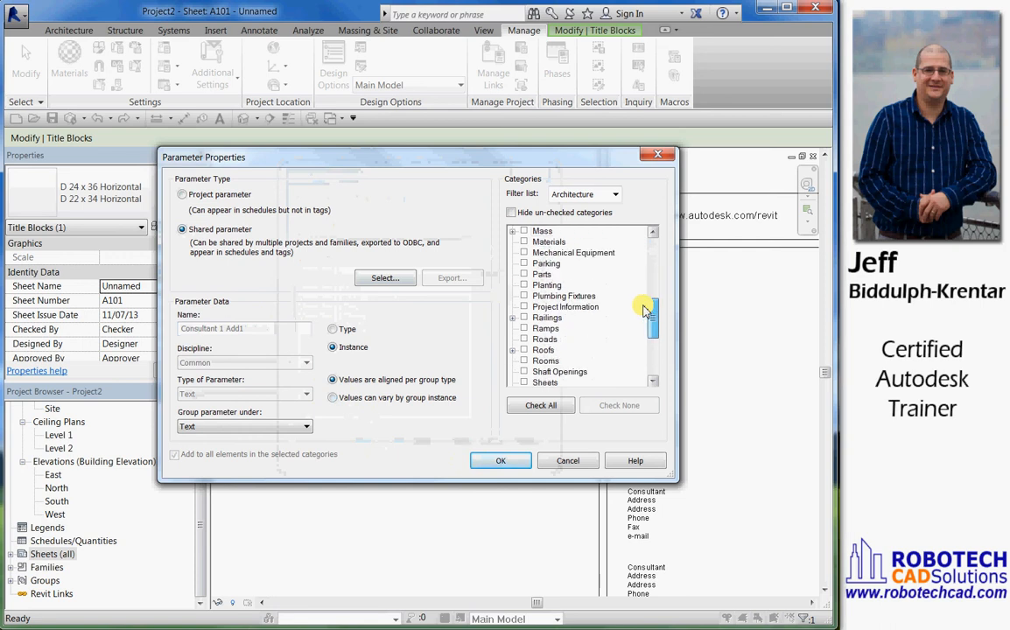
{"action": "scroll", "coordinate": [595, 308], "scroll_direction": "up", "scroll_amount": 1}
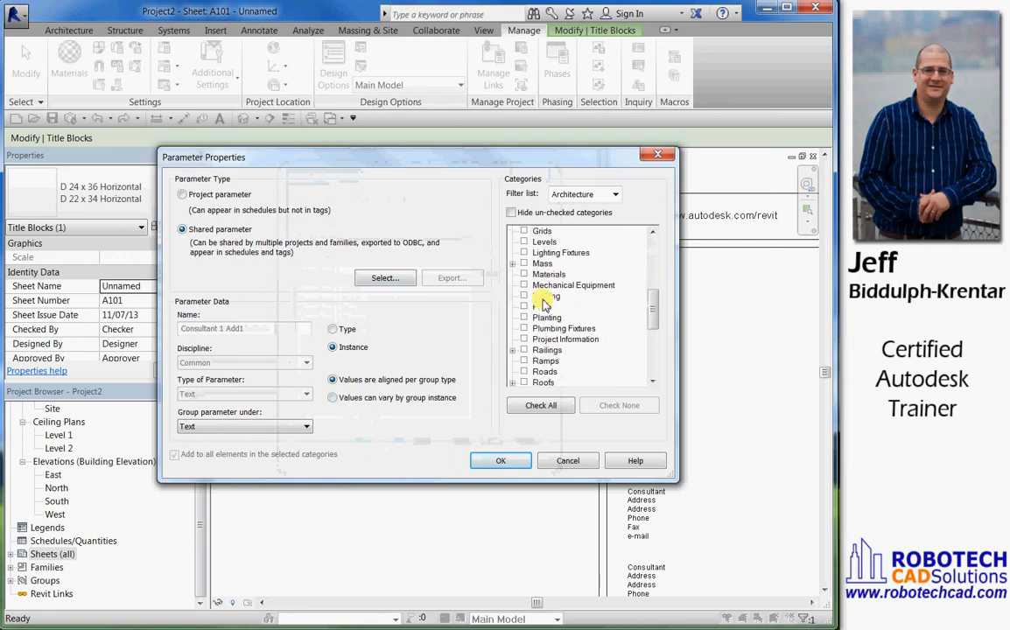
{"action": "left_click", "coordinate": [524, 339]}
{"action": "left_click", "coordinate": [503, 461]}
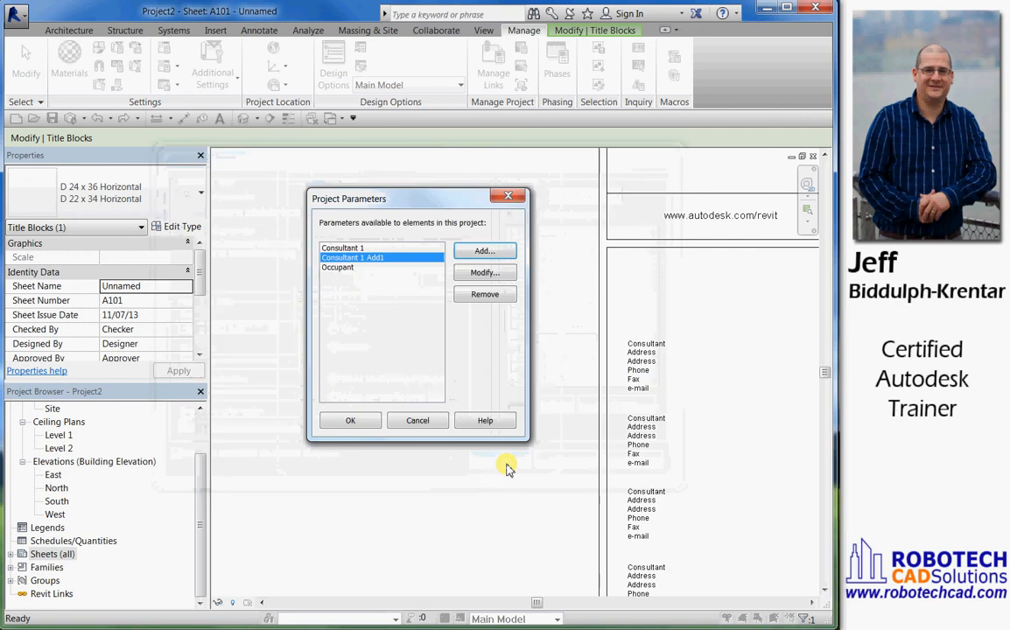
Add the shared parameter Consultant 1 Add2 as a project parameter for the Project Information category
{"action": "left_click", "coordinate": [483, 252]}
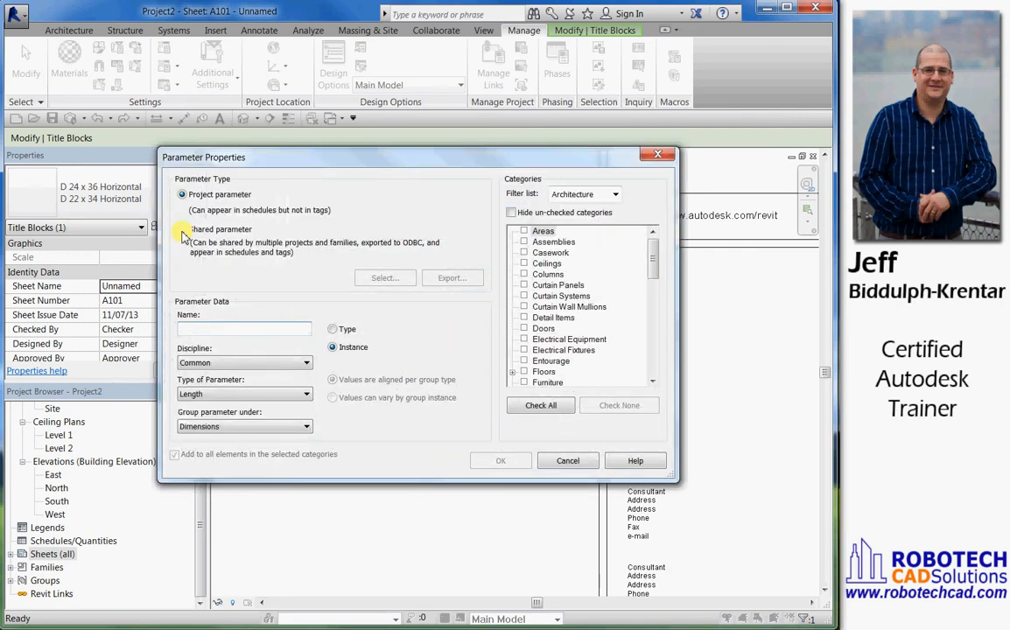
{"action": "left_click", "coordinate": [197, 233]}
{"action": "left_click", "coordinate": [385, 278]}
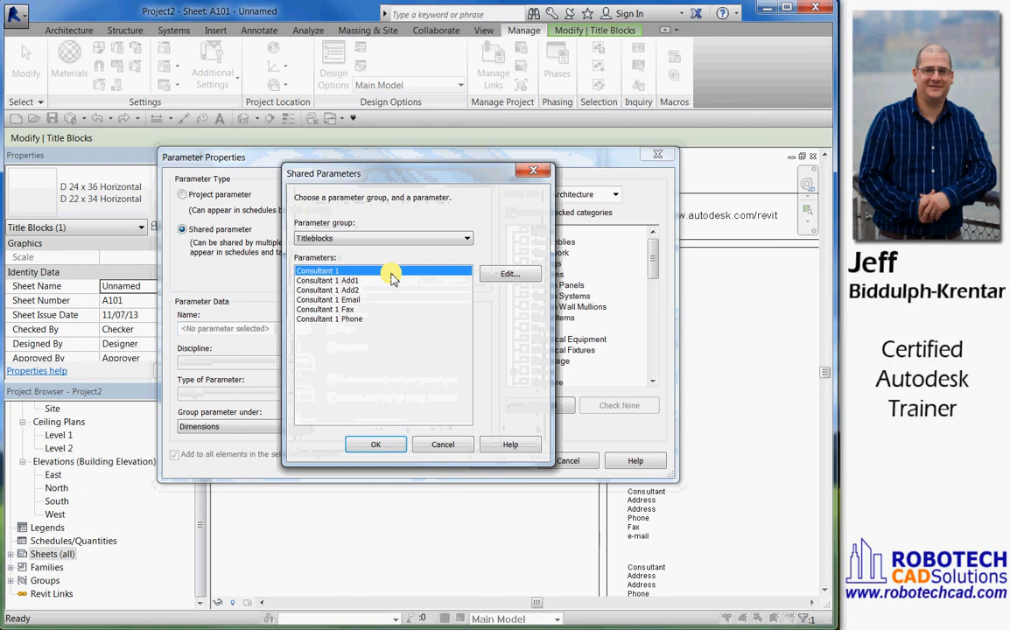
{"action": "left_click", "coordinate": [350, 290]}
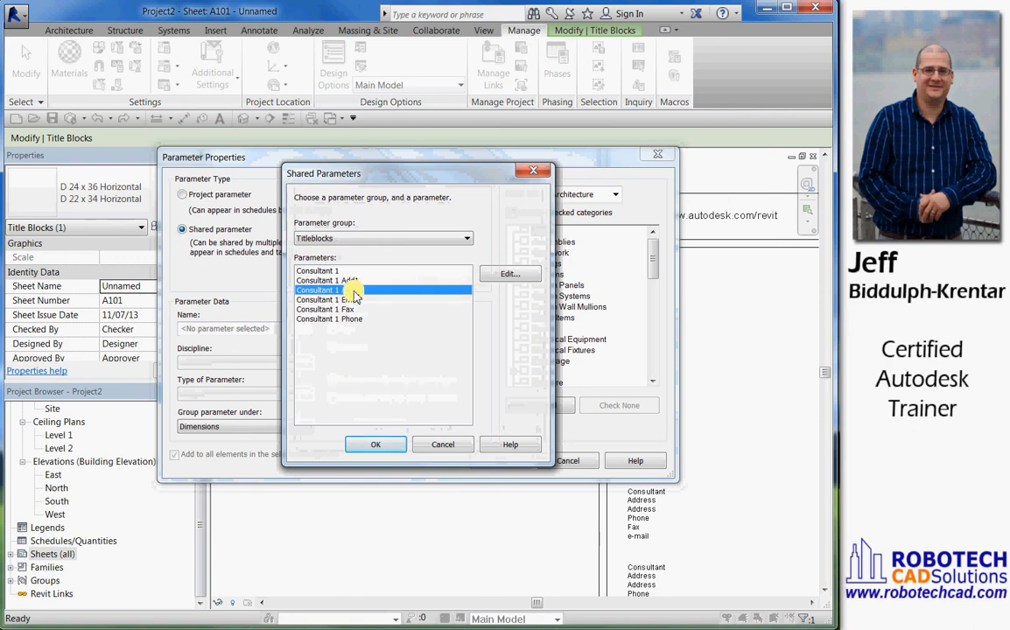
{"action": "left_click", "coordinate": [385, 445]}
{"action": "left_click_drag", "start_coordinate": [652, 260], "coordinate": [651, 294]}
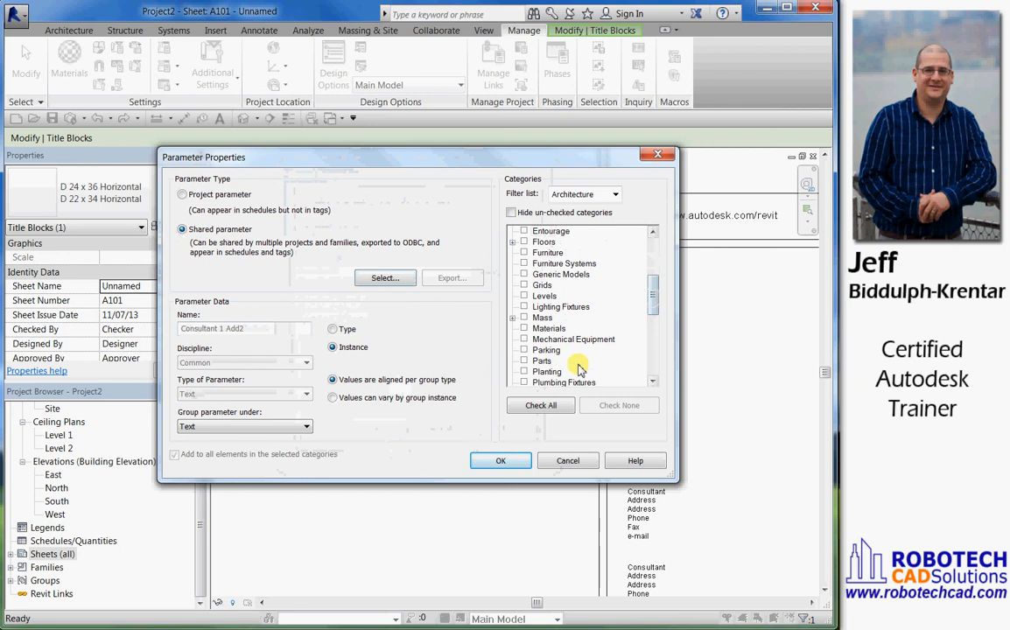
{"action": "left_click", "coordinate": [650, 383]}
{"action": "left_click", "coordinate": [650, 383]}
{"action": "left_click", "coordinate": [650, 383]}
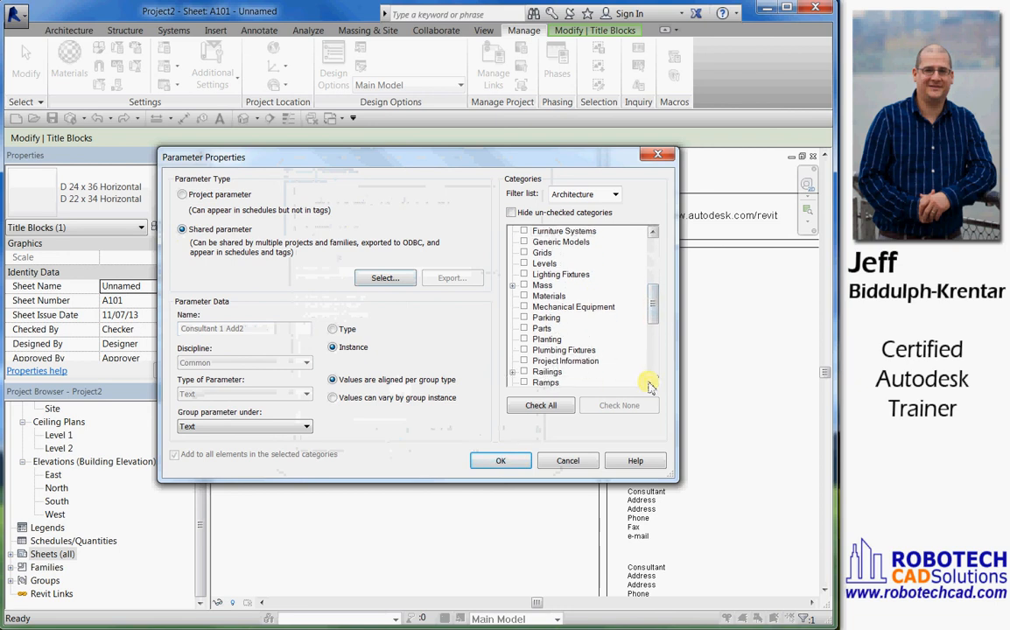
{"action": "left_click", "coordinate": [650, 383]}
{"action": "left_click", "coordinate": [524, 350]}
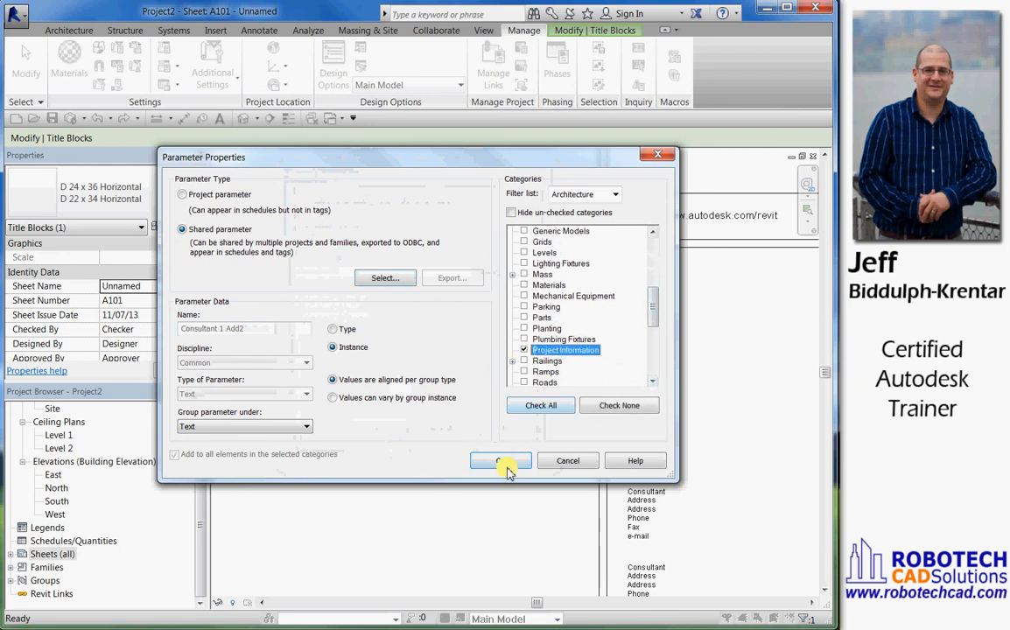
{"action": "left_click", "coordinate": [504, 461]}
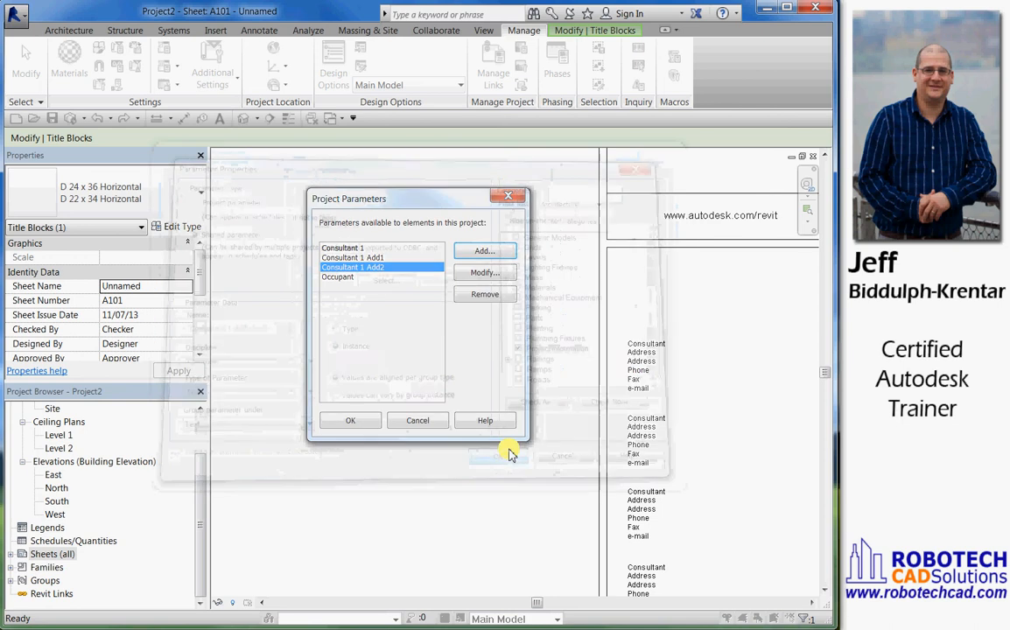
Add the shared parameter Consultant 1 Email as a project parameter for the Project Information category
{"action": "left_click", "coordinate": [480, 254]}
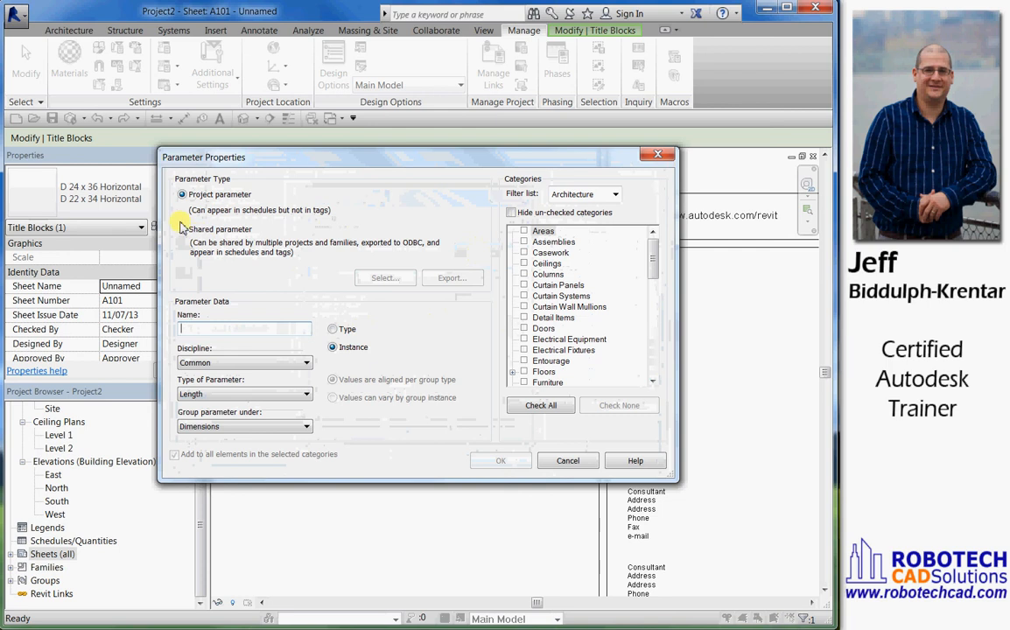
{"action": "left_click", "coordinate": [182, 232]}
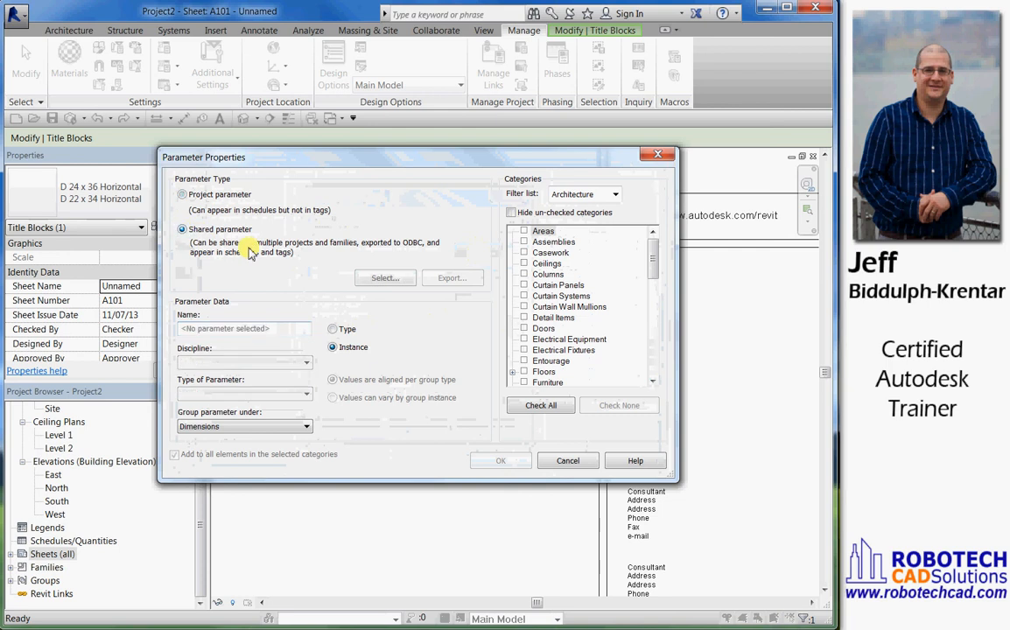
{"action": "left_click", "coordinate": [387, 278]}
{"action": "left_click", "coordinate": [350, 300]}
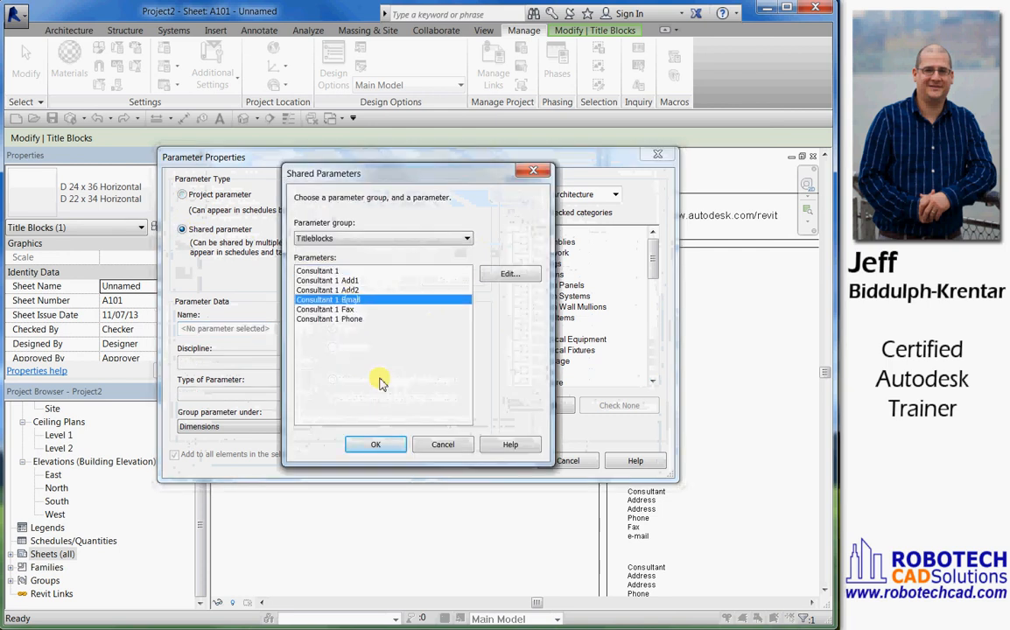
{"action": "left_click", "coordinate": [391, 450]}
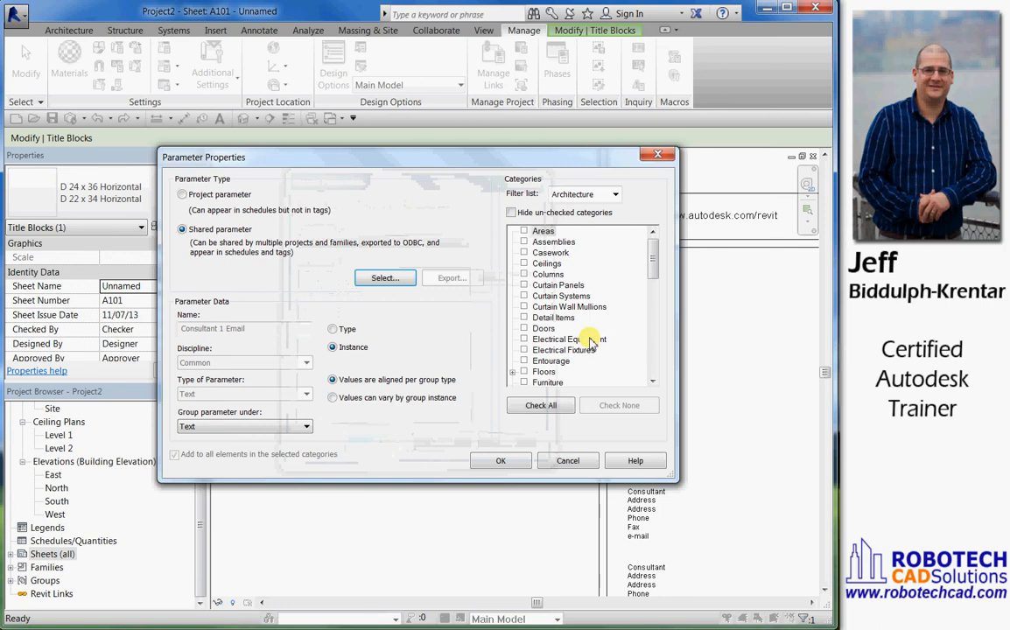
{"action": "left_click_drag", "start_coordinate": [651, 265], "coordinate": [652, 317]}
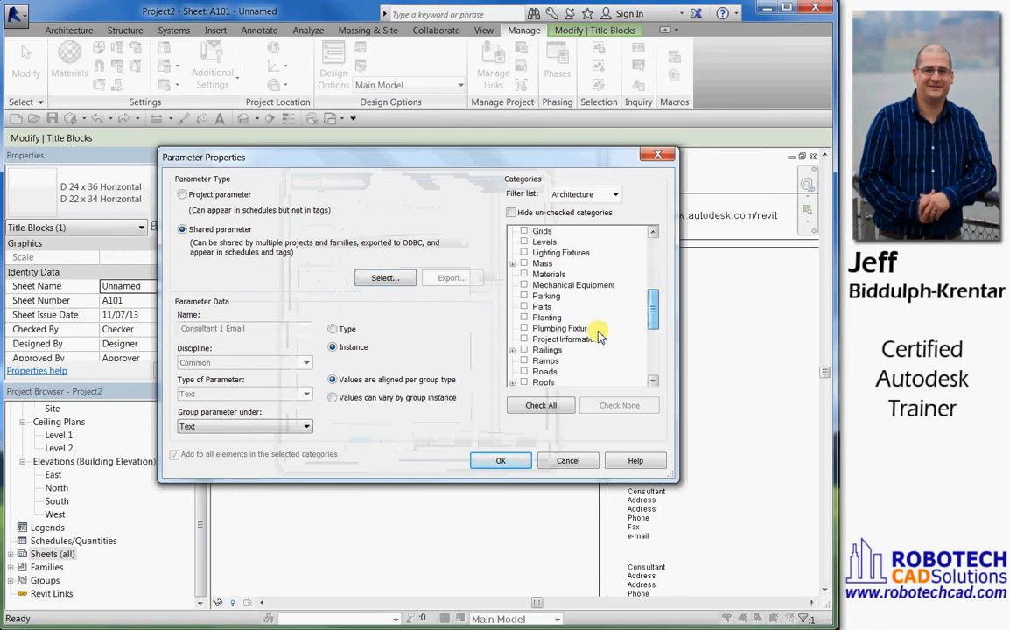
{"action": "left_click", "coordinate": [524, 339]}
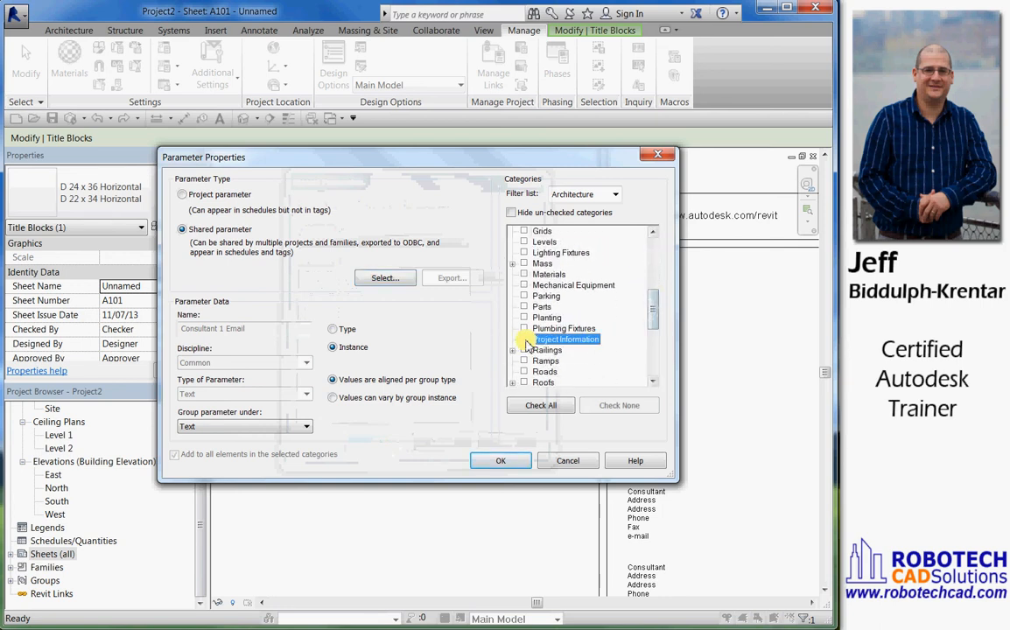
{"action": "left_click", "coordinate": [508, 462]}
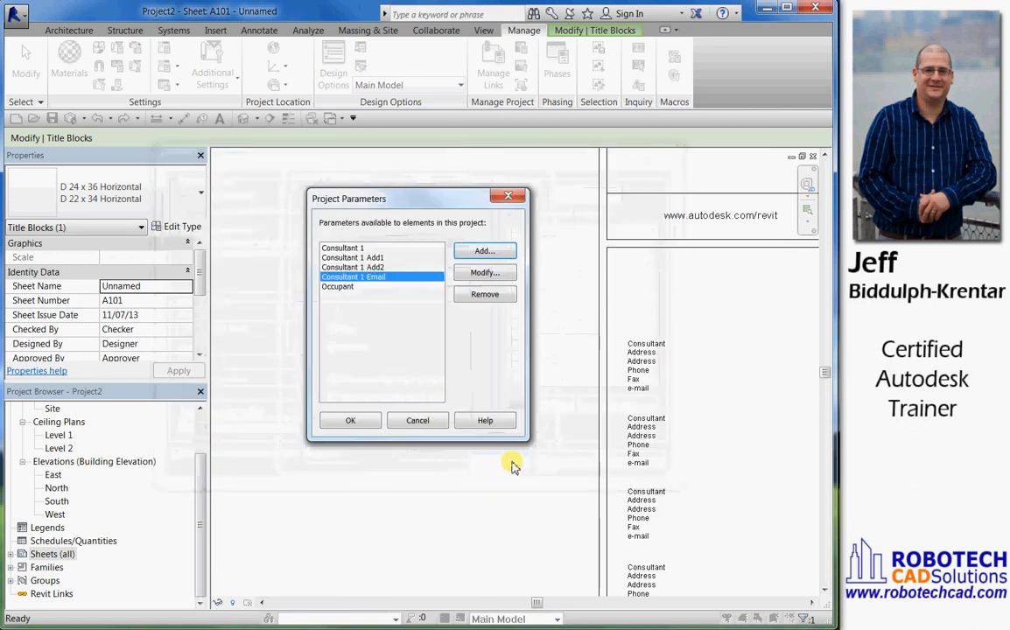
Add the shared parameter Consultant 1 Fax as a project parameter for the Project Information category
{"action": "left_click", "coordinate": [480, 256]}
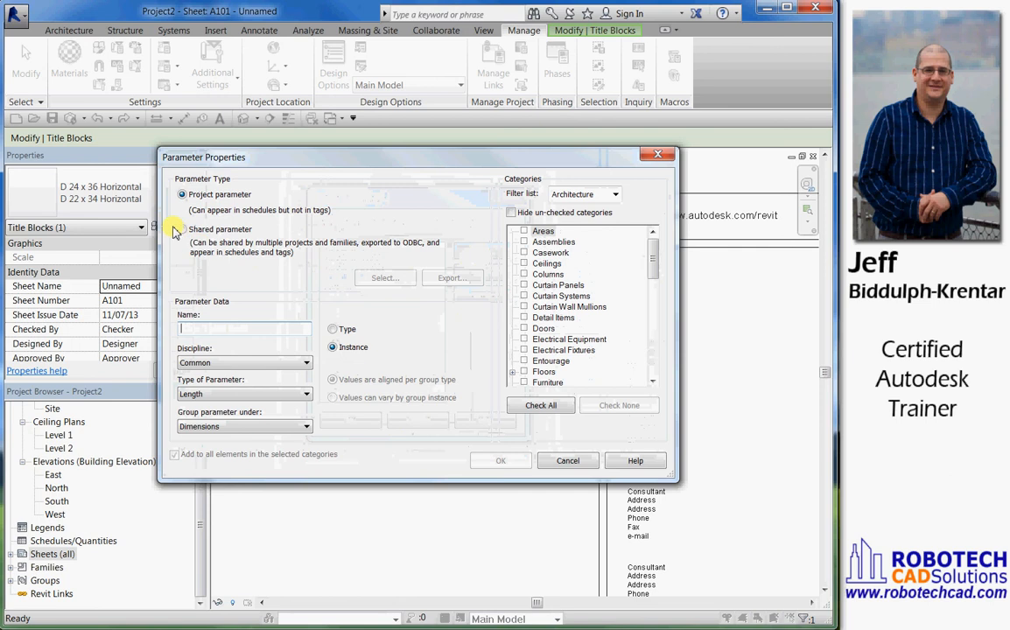
{"action": "left_click", "coordinate": [183, 230]}
{"action": "left_click", "coordinate": [384, 277]}
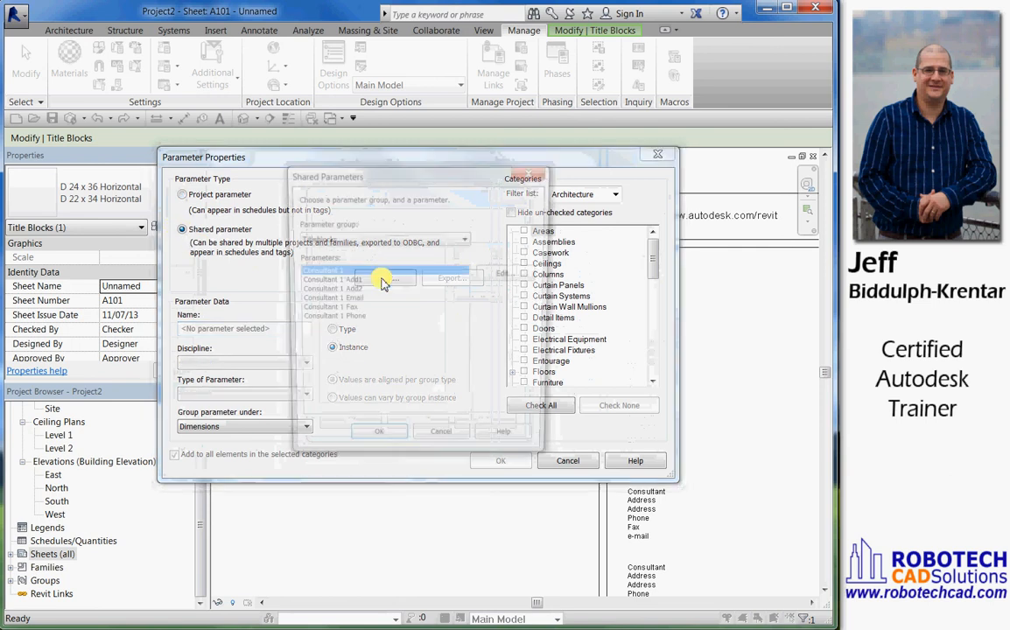
{"action": "left_click", "coordinate": [346, 311]}
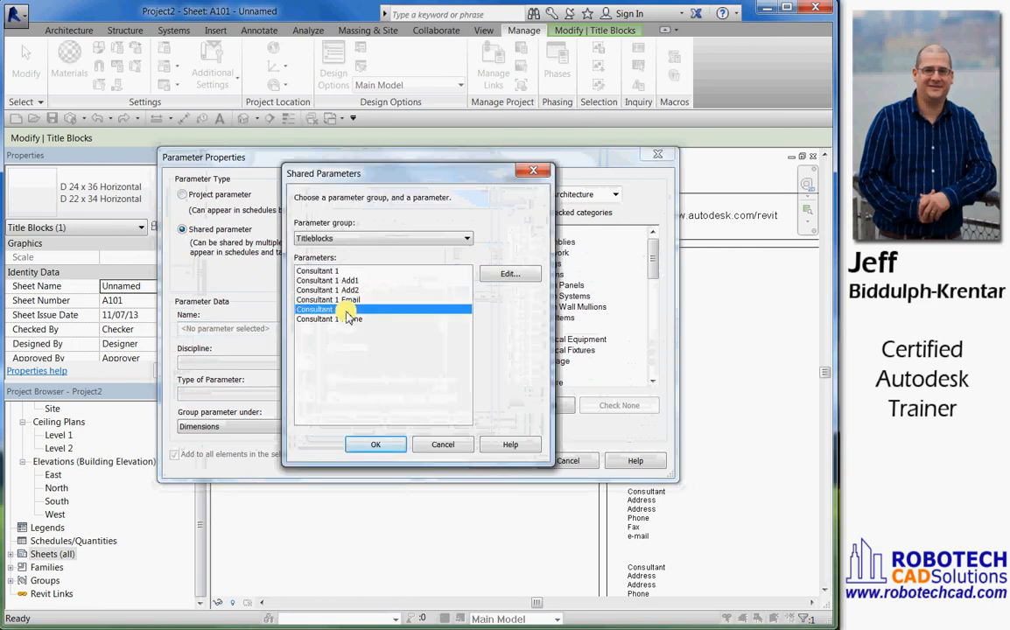
{"action": "left_click", "coordinate": [376, 446]}
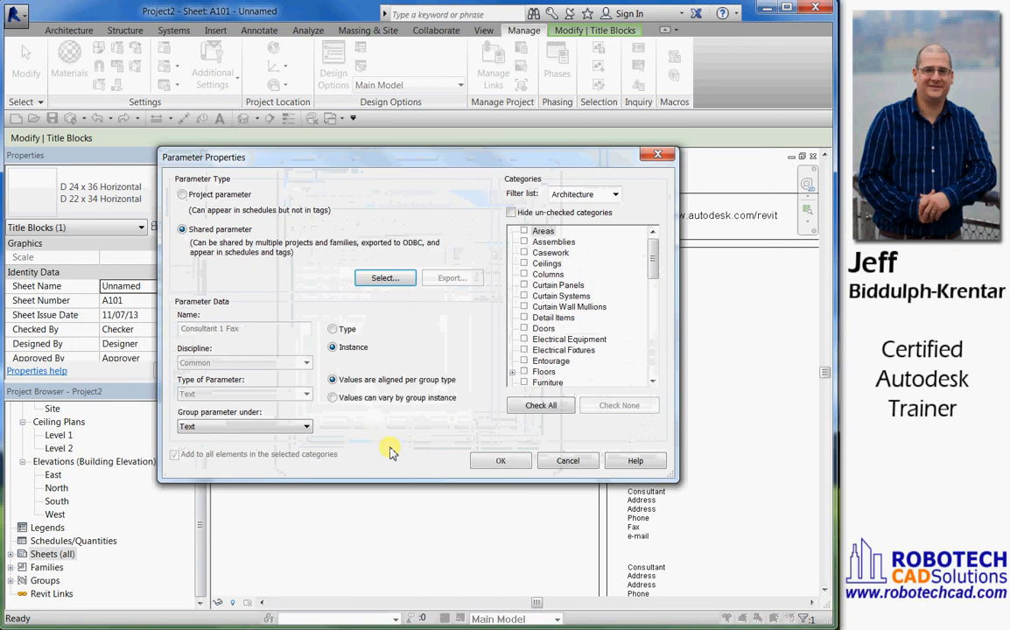
{"action": "left_click_drag", "start_coordinate": [651, 252], "coordinate": [644, 317]}
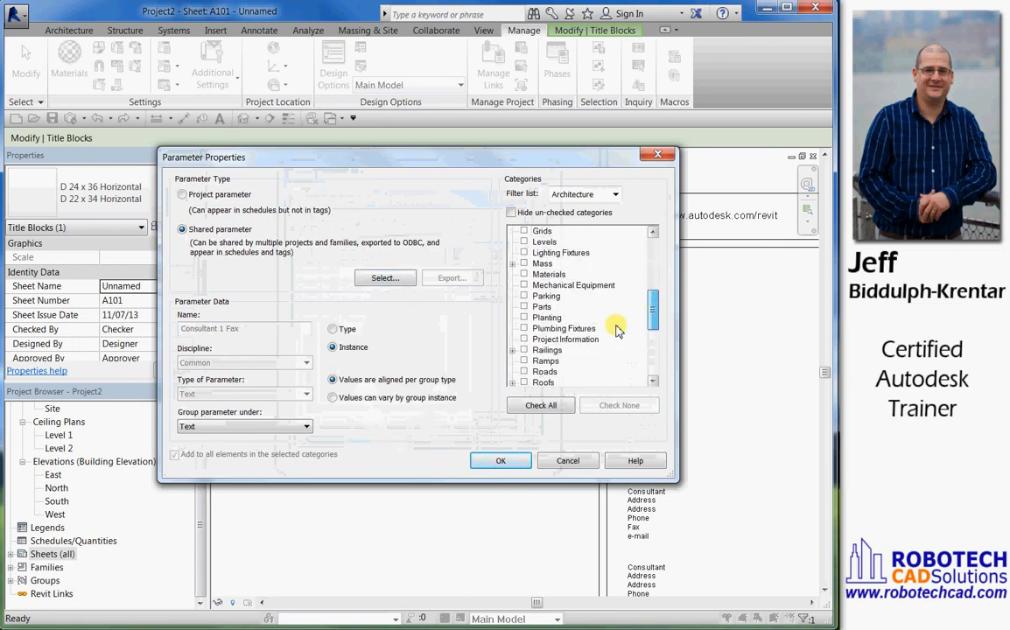
{"action": "left_click", "coordinate": [523, 340]}
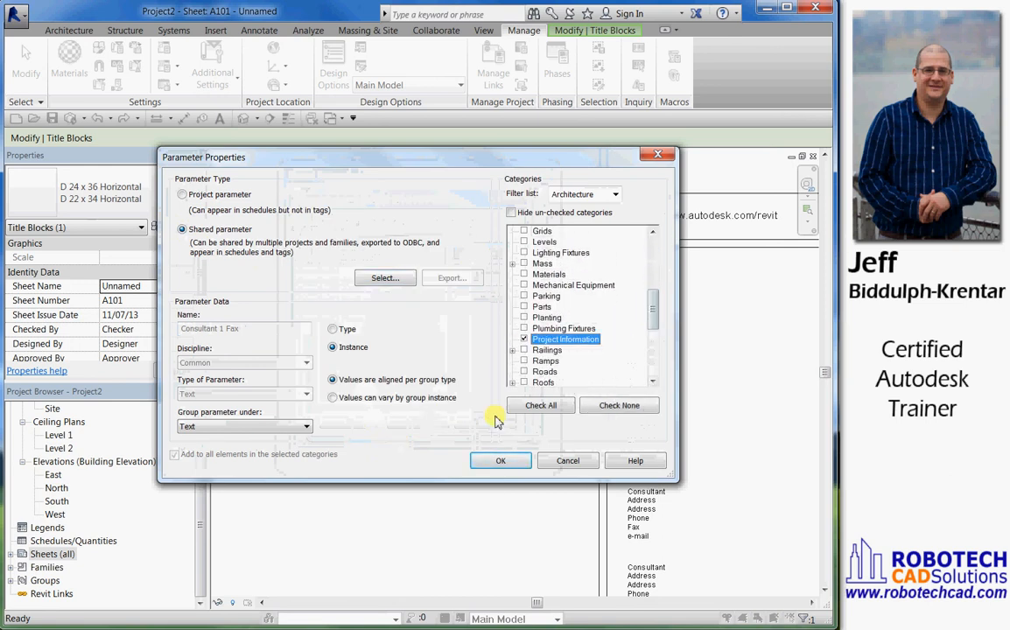
{"action": "left_click", "coordinate": [495, 463]}
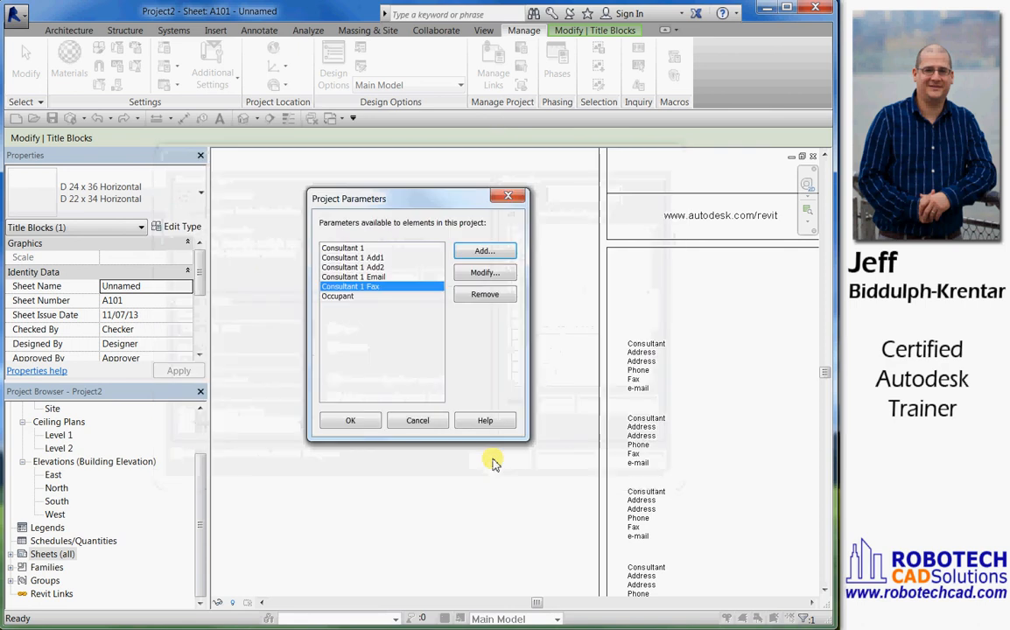
Set up another shared project parameter for the Project Information category and try to add Consultant 1 Fax with it
{"action": "left_click", "coordinate": [481, 252]}
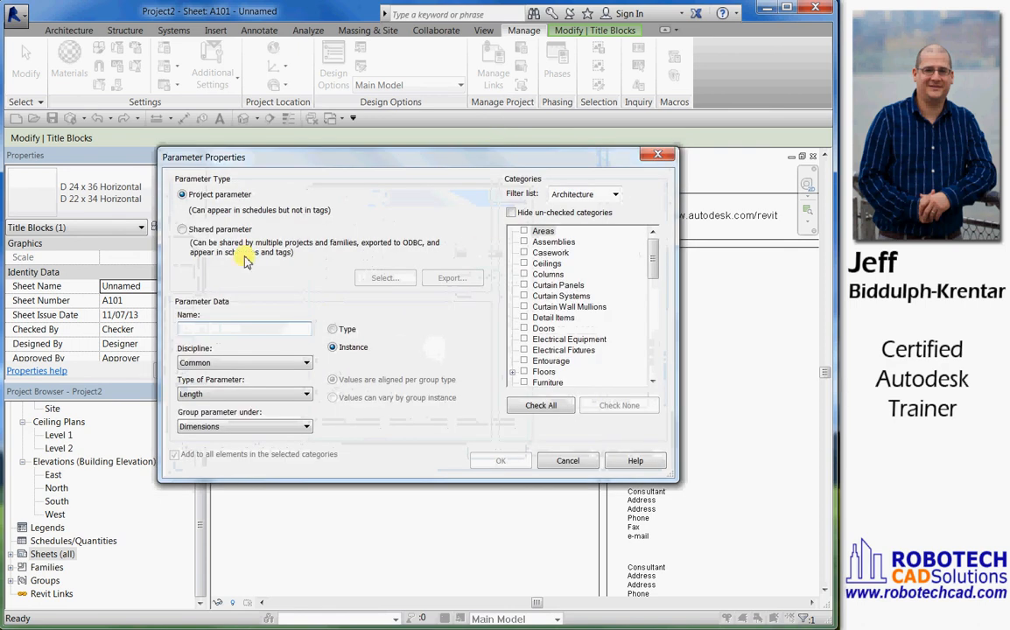
{"action": "left_click", "coordinate": [182, 229]}
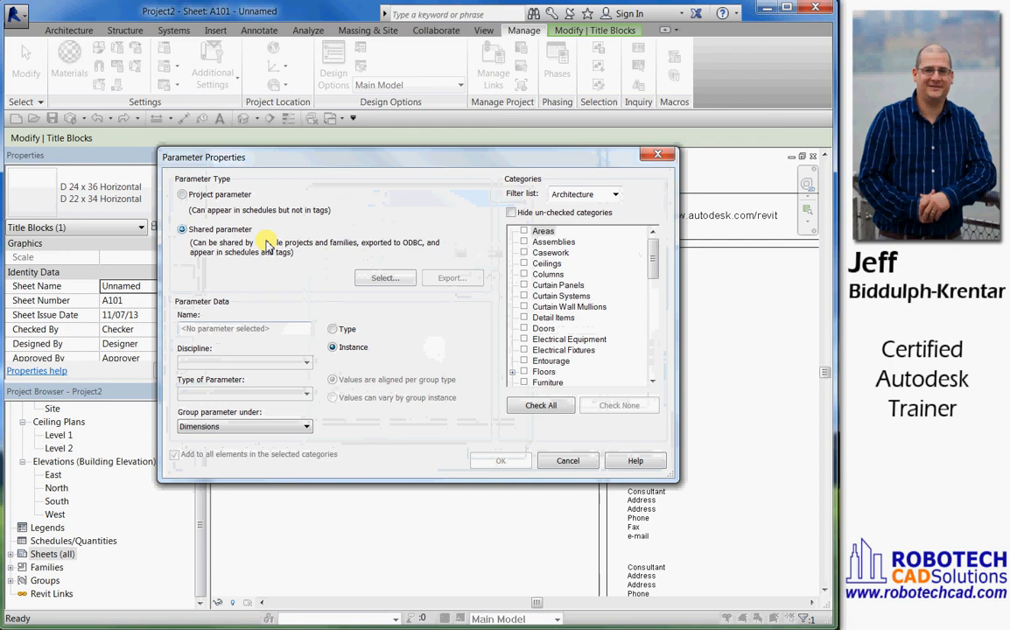
{"action": "left_click", "coordinate": [376, 277]}
{"action": "left_click", "coordinate": [346, 309]}
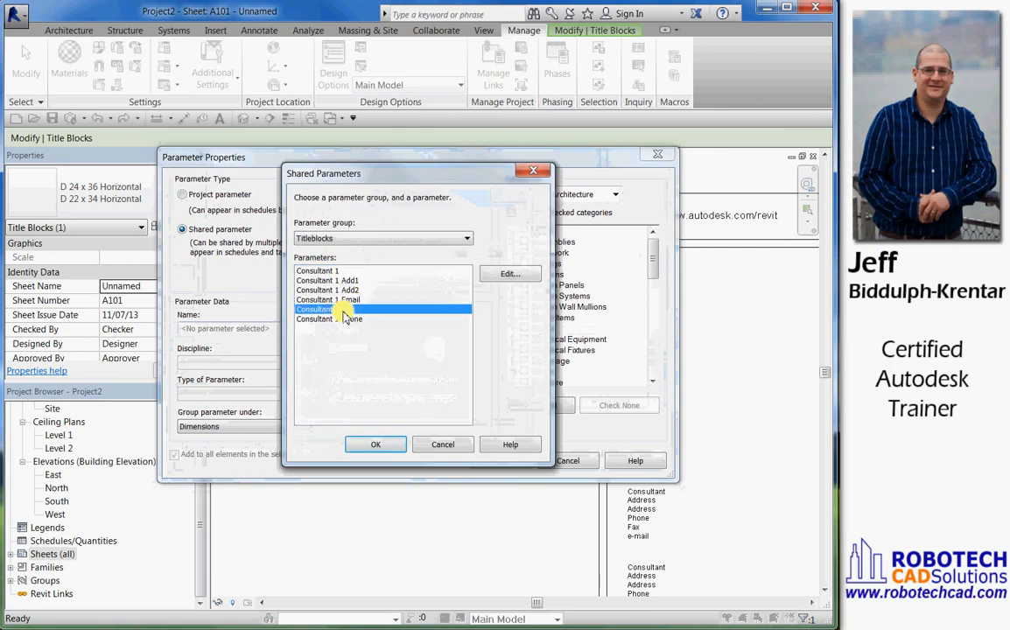
{"action": "left_click", "coordinate": [385, 444]}
{"action": "left_click_drag", "start_coordinate": [651, 266], "coordinate": [643, 315]}
{"action": "left_click", "coordinate": [523, 350]}
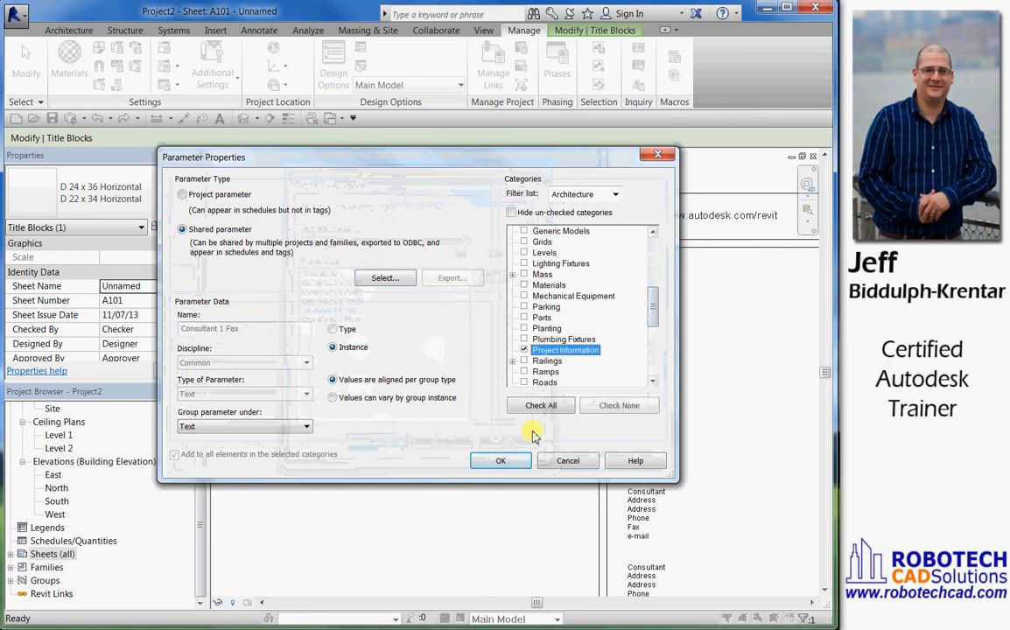
{"action": "left_click", "coordinate": [516, 462]}
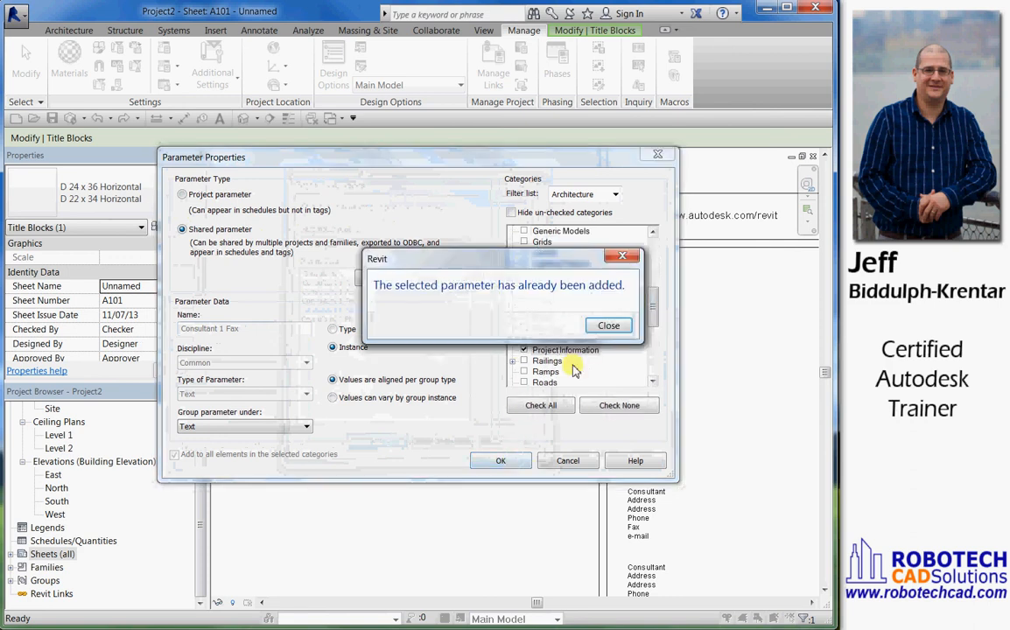
{"action": "left_click", "coordinate": [612, 324]}
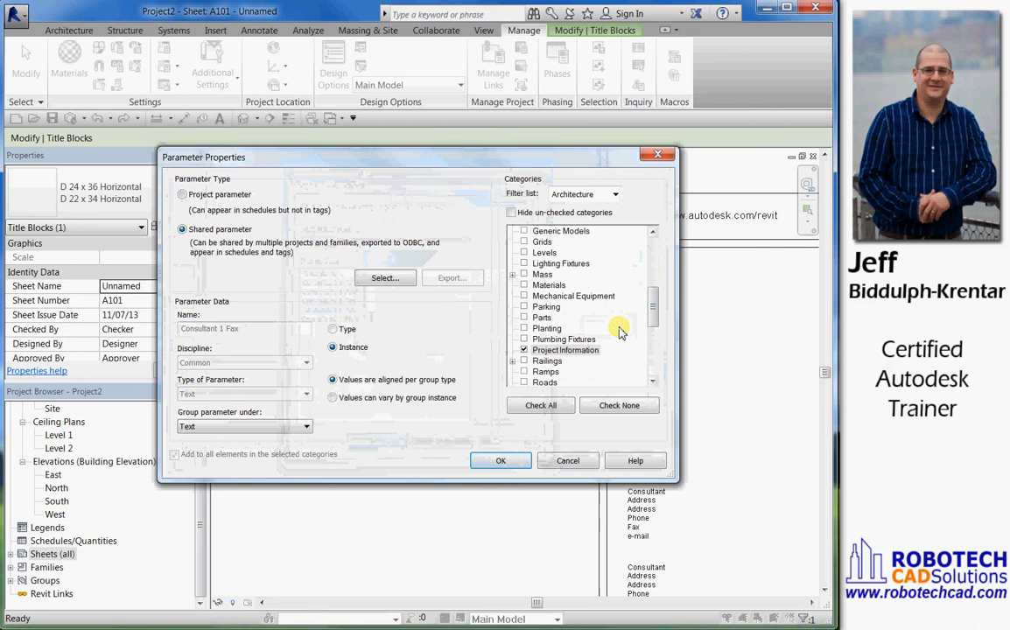
Choose Consultant 1 Phone as the shared parameter instead, add it to the project and accept the project parameters
{"action": "left_click", "coordinate": [382, 277]}
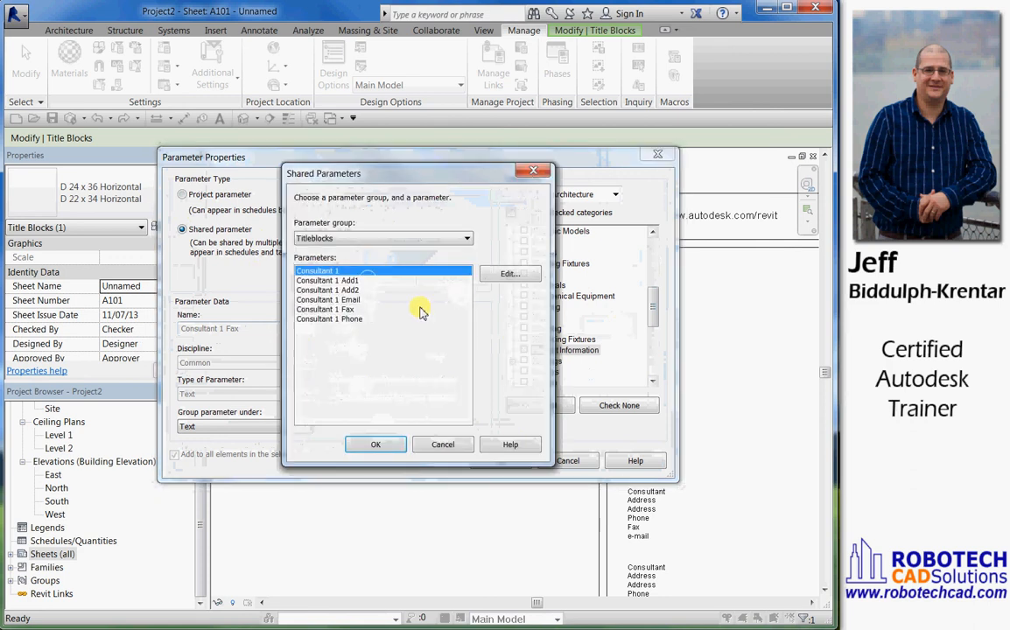
{"action": "left_click", "coordinate": [344, 318]}
{"action": "left_click", "coordinate": [388, 446]}
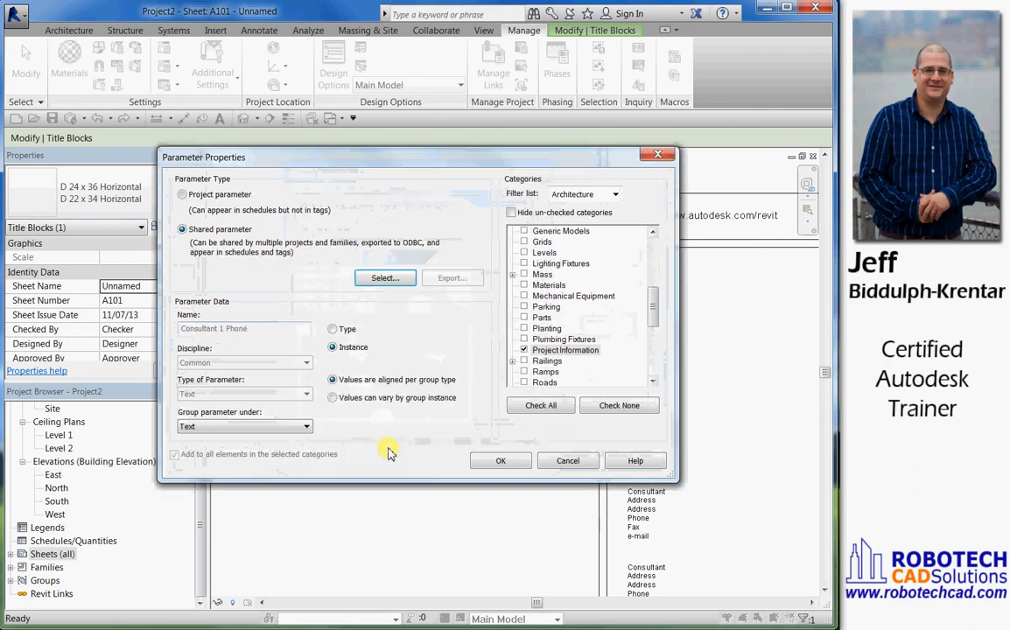
{"action": "left_click", "coordinate": [499, 460]}
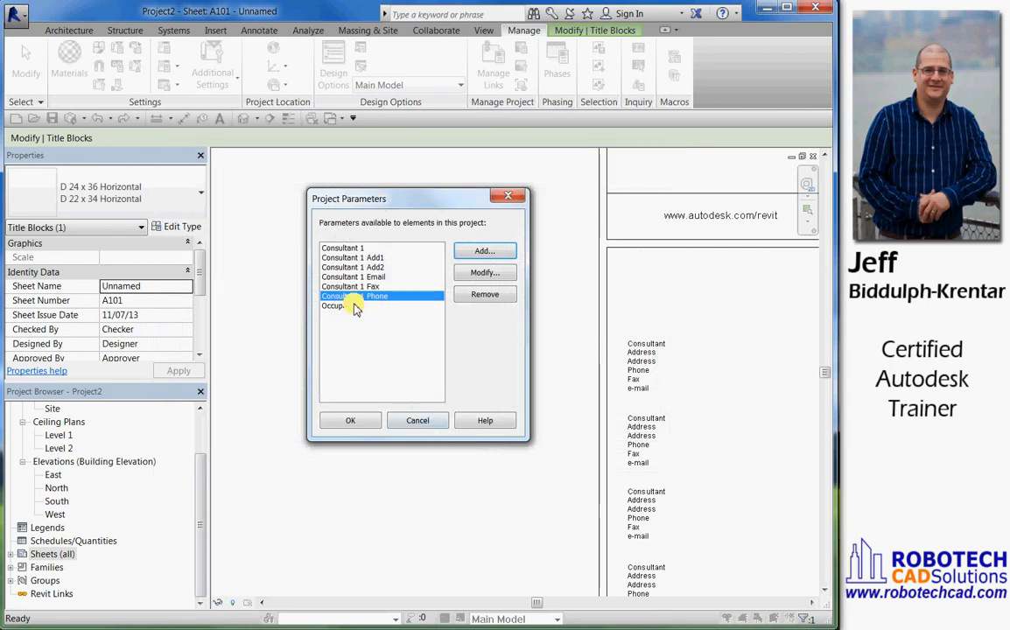
{"action": "left_click", "coordinate": [354, 423]}
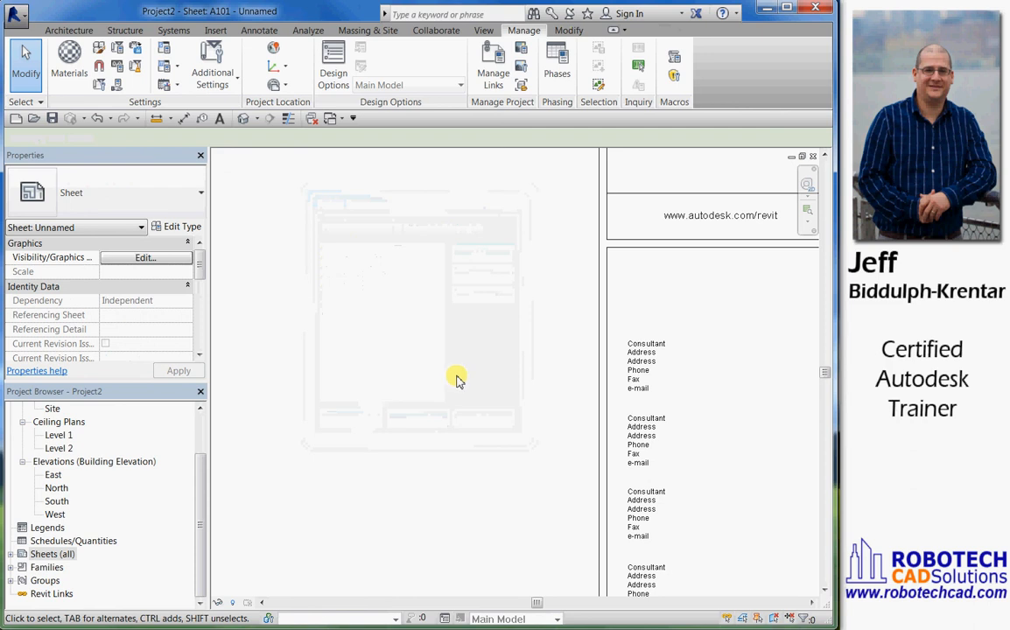
Fill in the first consultant's name label in the sheet's title block as RCS
{"action": "scroll", "coordinate": [457, 377], "scroll_direction": "down", "scroll_amount": 2}
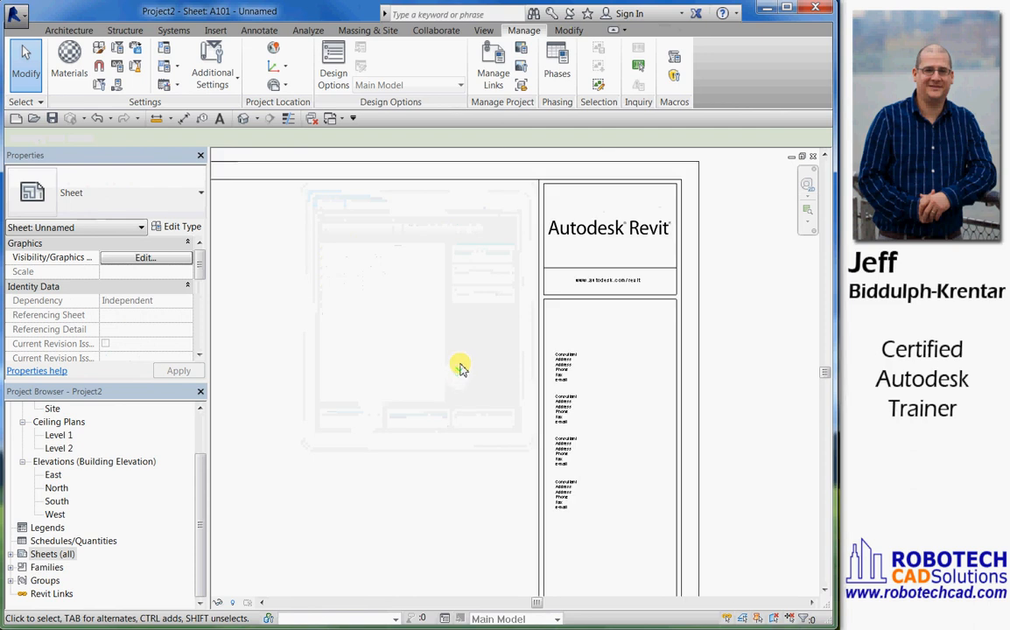
{"action": "left_click", "coordinate": [544, 358]}
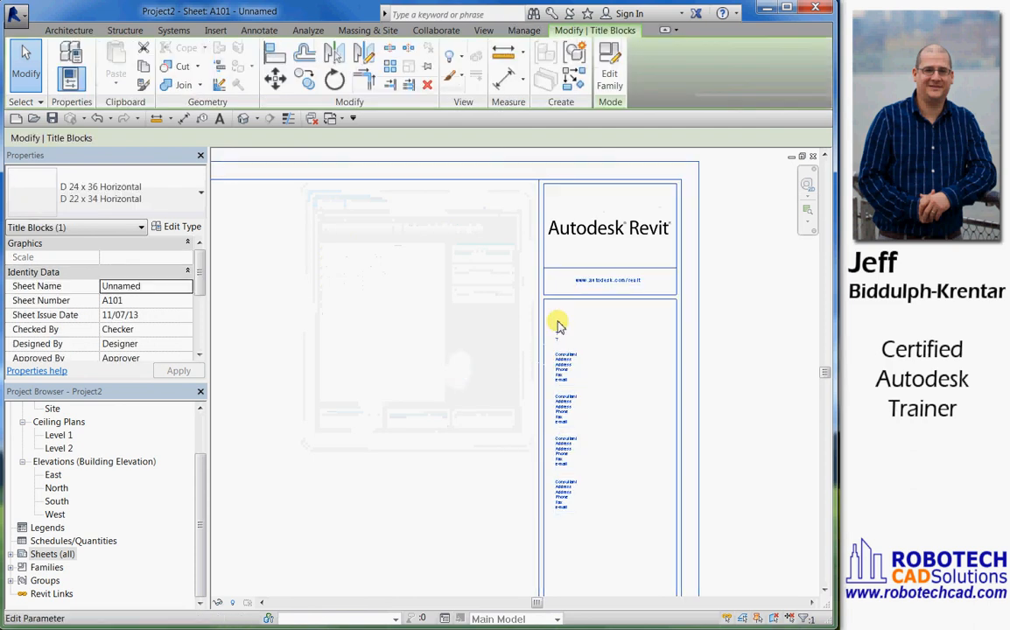
{"action": "left_click", "coordinate": [558, 321]}
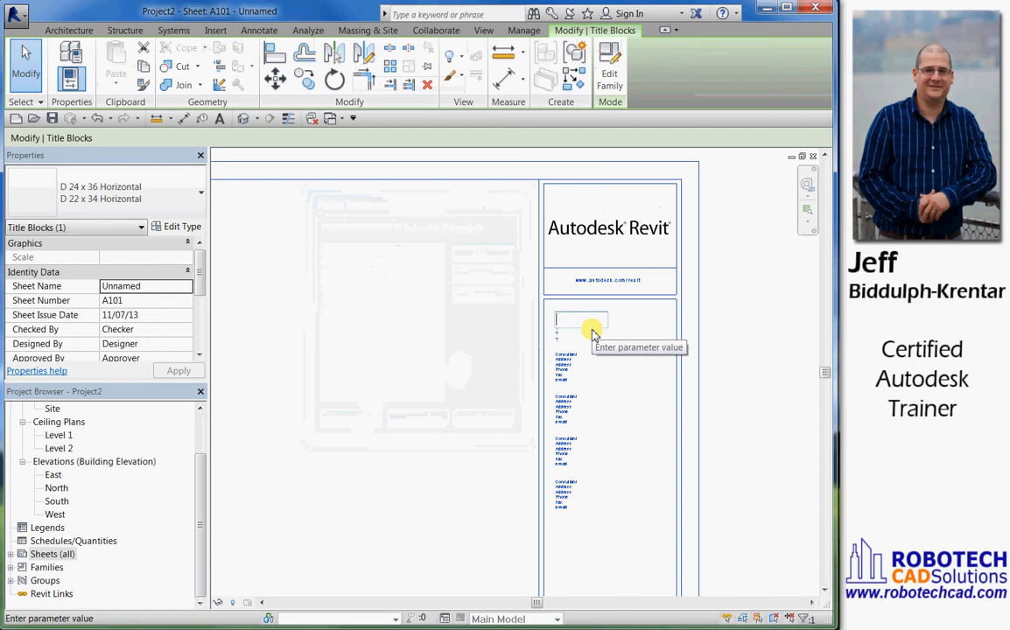
{"action": "type", "text": "RCS"}
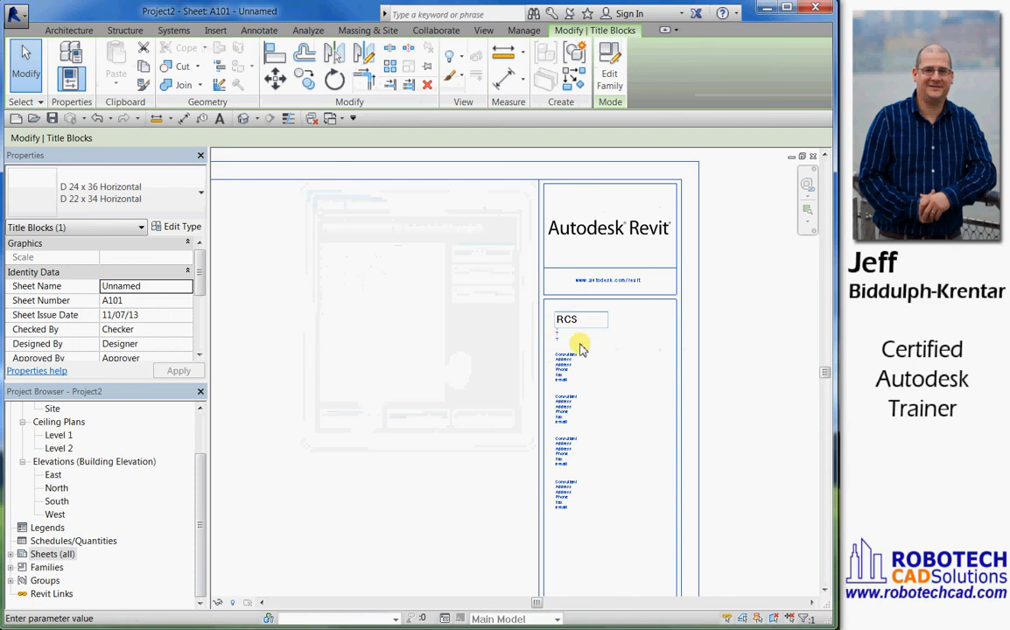
{"action": "left_click", "coordinate": [581, 346]}
Fill in the first consultant's two address labels in the title block with the street address and the city, state and zip code
{"action": "scroll", "coordinate": [568, 326], "scroll_direction": "up", "scroll_amount": 5}
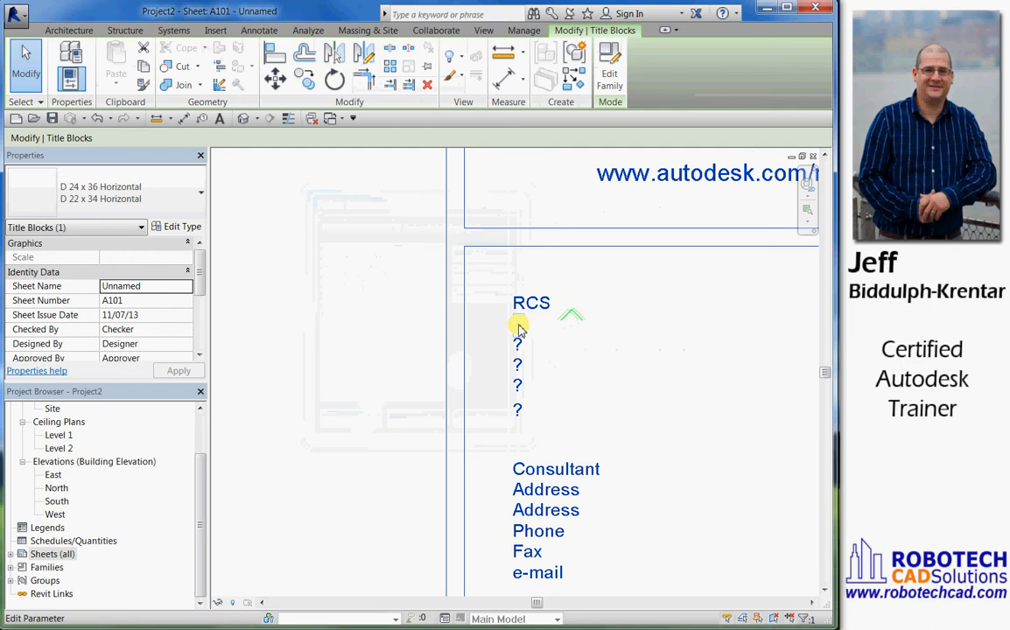
{"action": "left_click", "coordinate": [518, 325]}
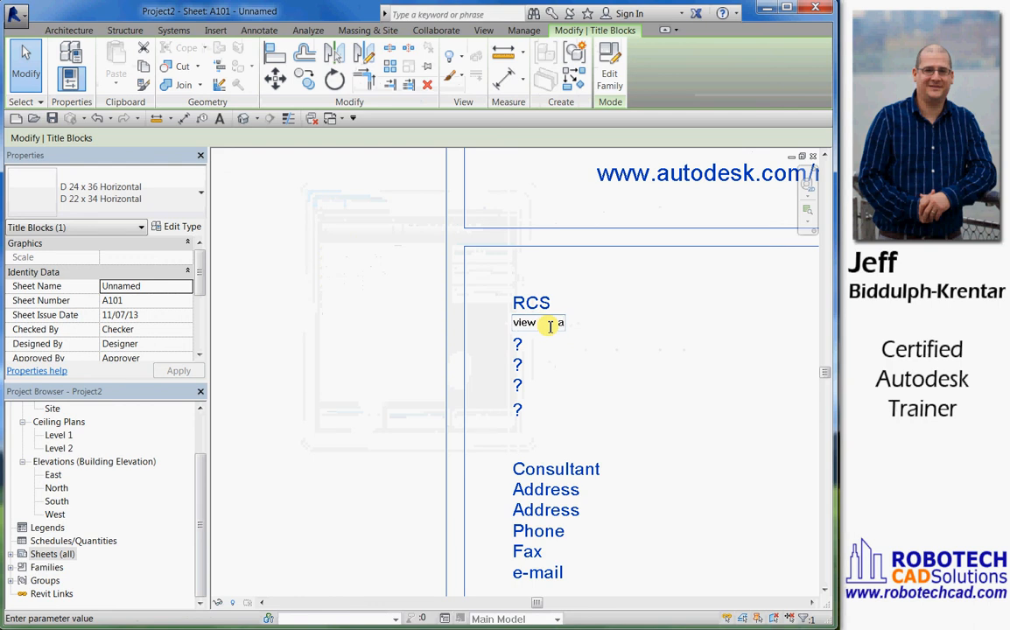
{"action": "type", "text": "2 Marineview Plaza"}
{"action": "key", "text": "Return"}
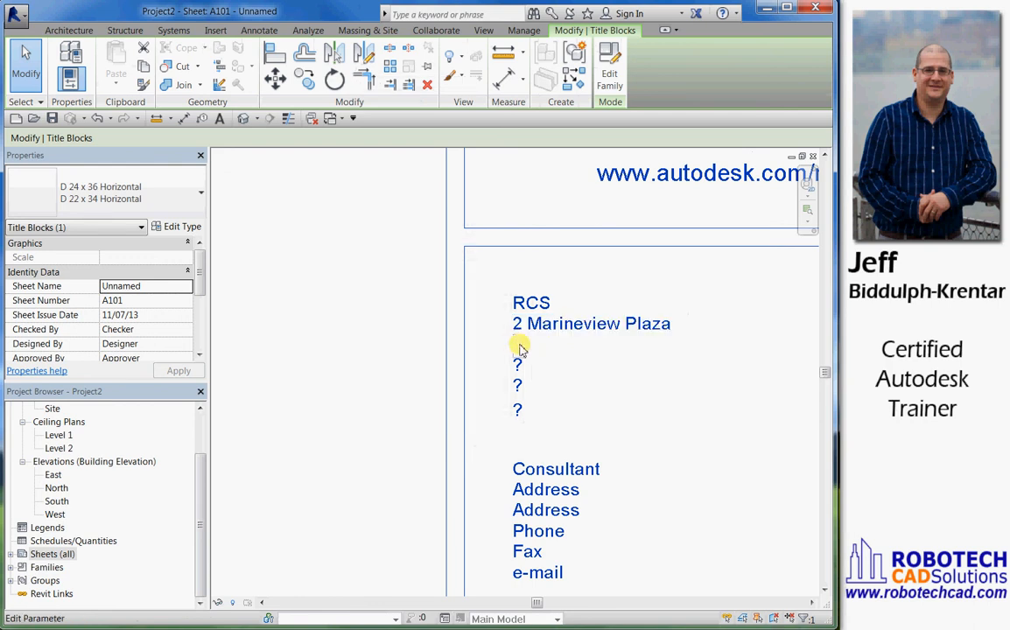
{"action": "left_click", "coordinate": [519, 347]}
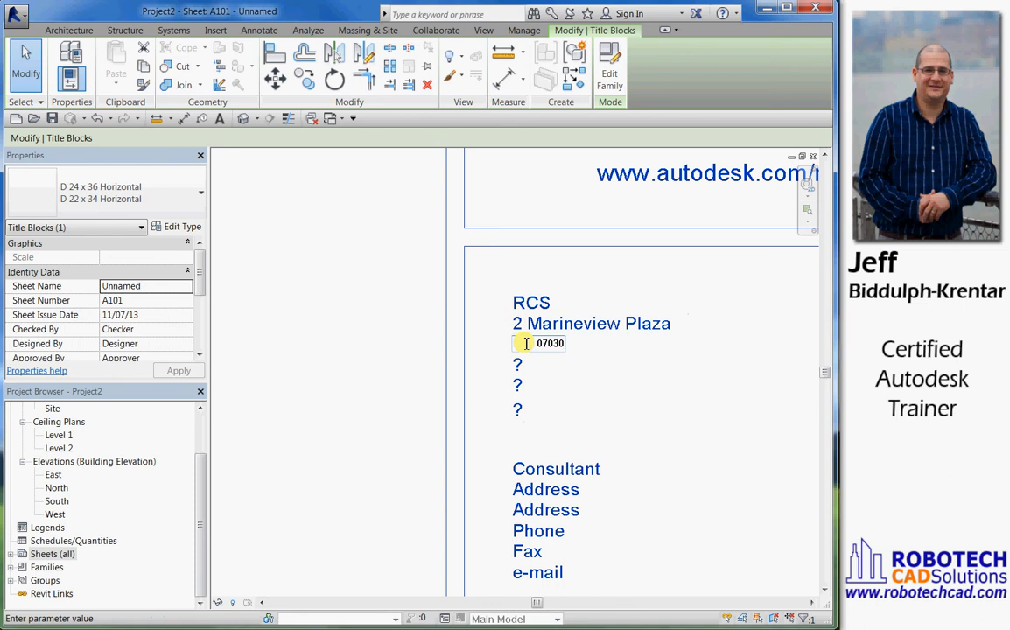
{"action": "left_click", "coordinate": [623, 394]}
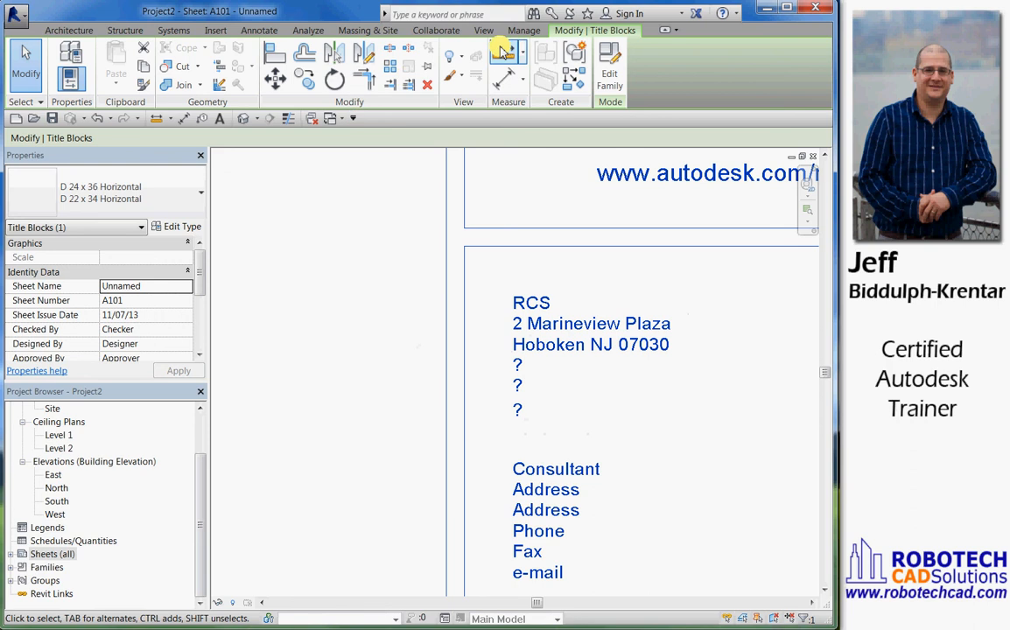
Review the Consultant 1 parameters in the project information, accept the dialog and inspect the consultant block on the sheet
{"action": "left_click", "coordinate": [518, 31]}
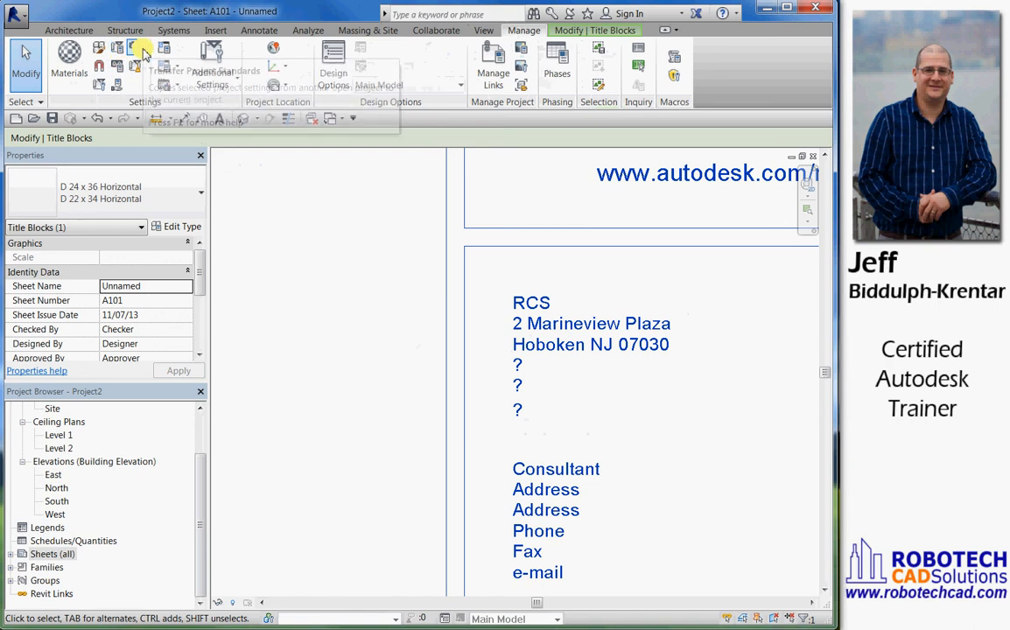
{"action": "left_click", "coordinate": [101, 84]}
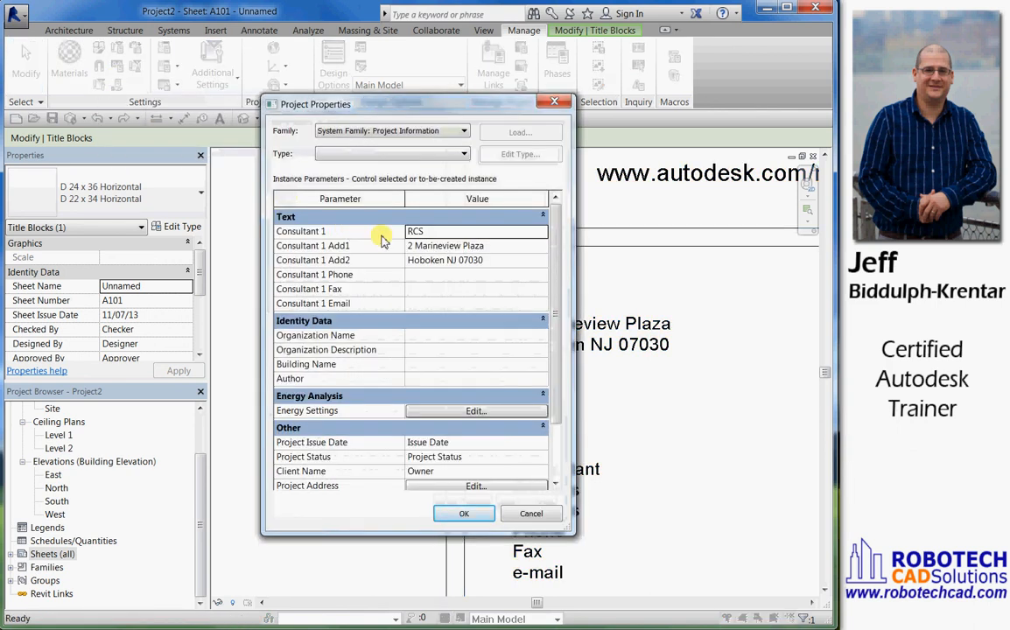
{"action": "left_click", "coordinate": [420, 274]}
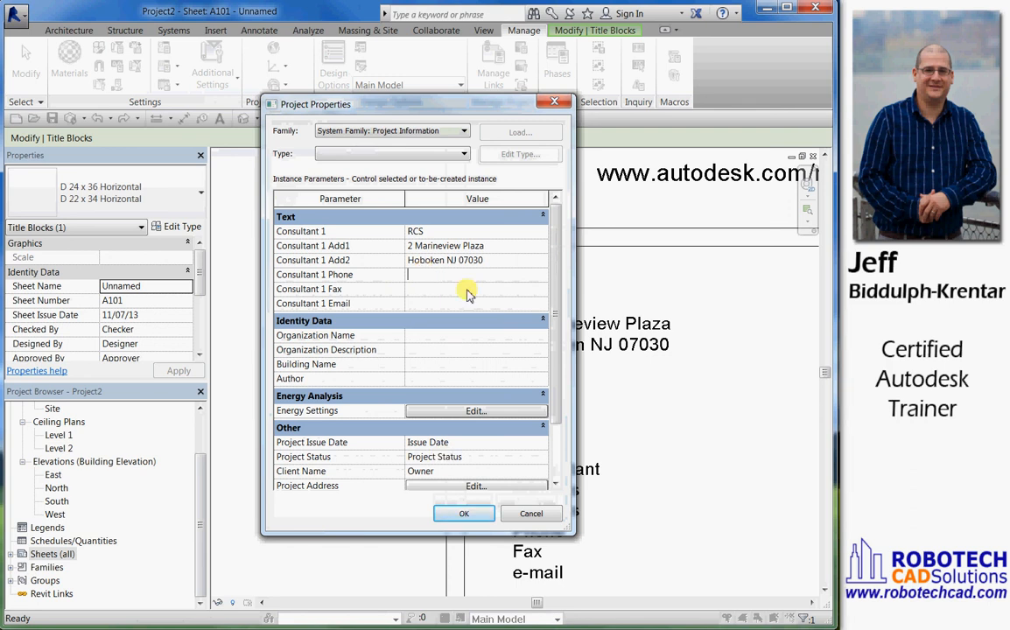
{"action": "left_click", "coordinate": [466, 512]}
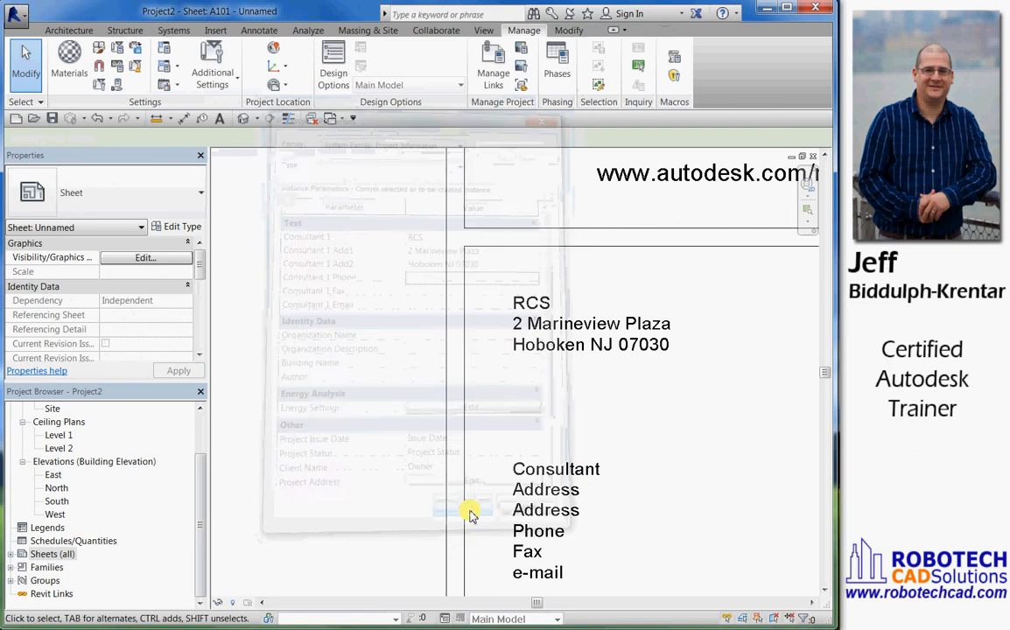
{"action": "scroll", "coordinate": [479, 289], "scroll_direction": "down", "scroll_amount": 5}
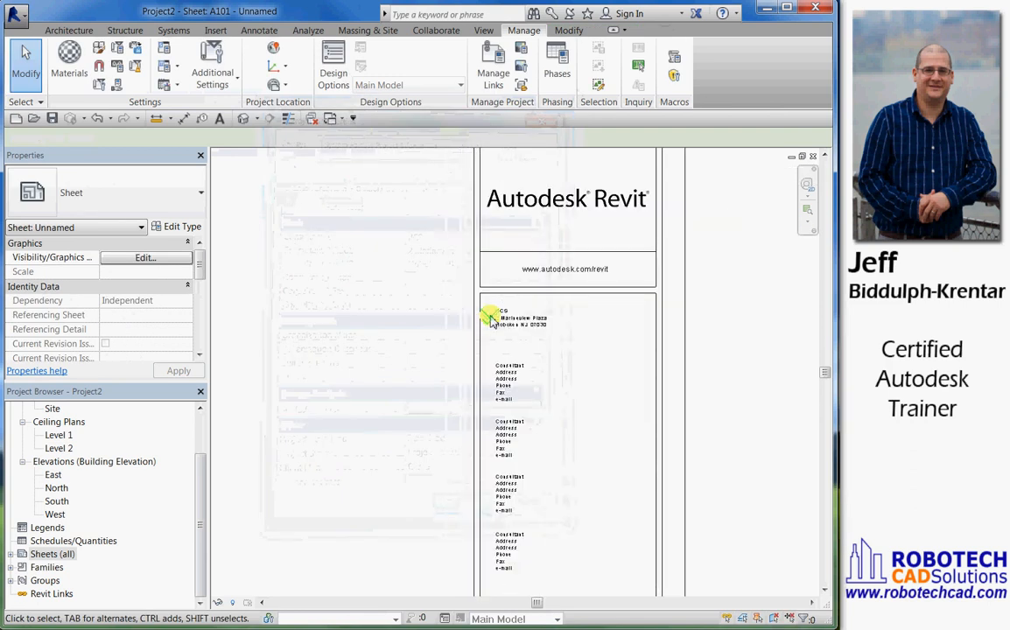
{"action": "scroll", "coordinate": [470, 313], "scroll_direction": "up", "scroll_amount": 2}
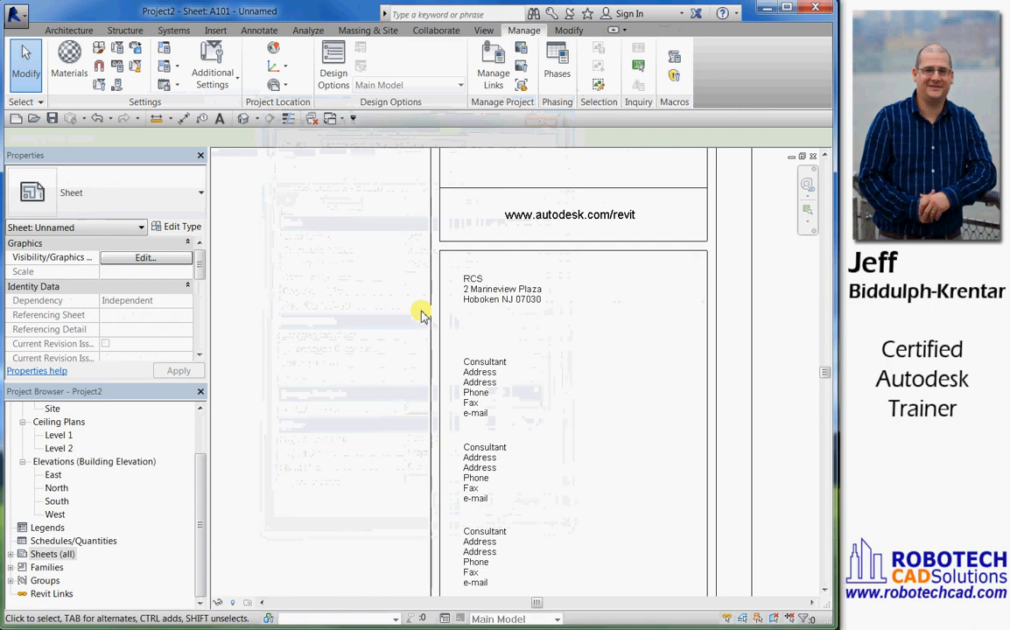
Create a new sheet with the D 24 x 36 Horizontal : D 22 x 34 Horizontal title block
{"action": "right_click", "coordinate": [39, 554]}
{"action": "left_click", "coordinate": [80, 566]}
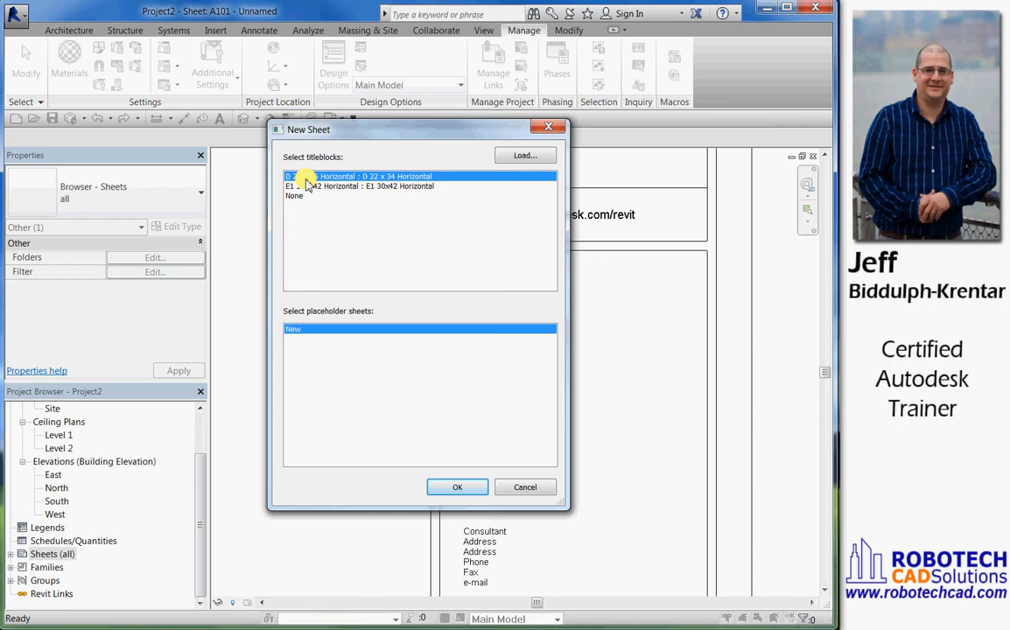
{"action": "left_click", "coordinate": [458, 493]}
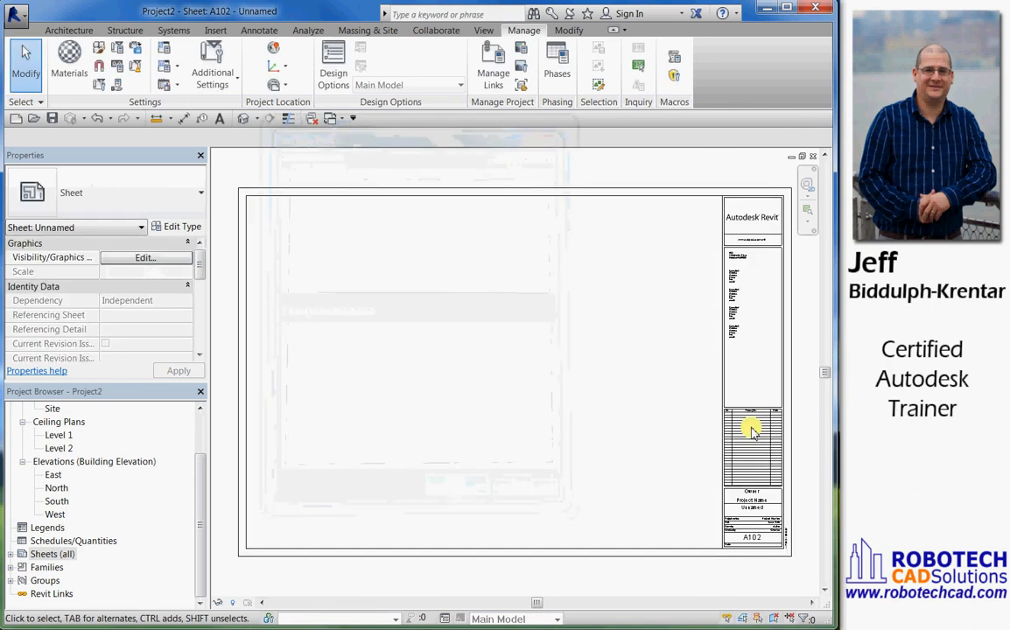
Examine the first consultant's name and address labels in the new sheet's title block
{"action": "scroll", "coordinate": [748, 264], "scroll_direction": "up", "scroll_amount": 3}
{"action": "scroll", "coordinate": [748, 265], "scroll_direction": "up", "scroll_amount": 3}
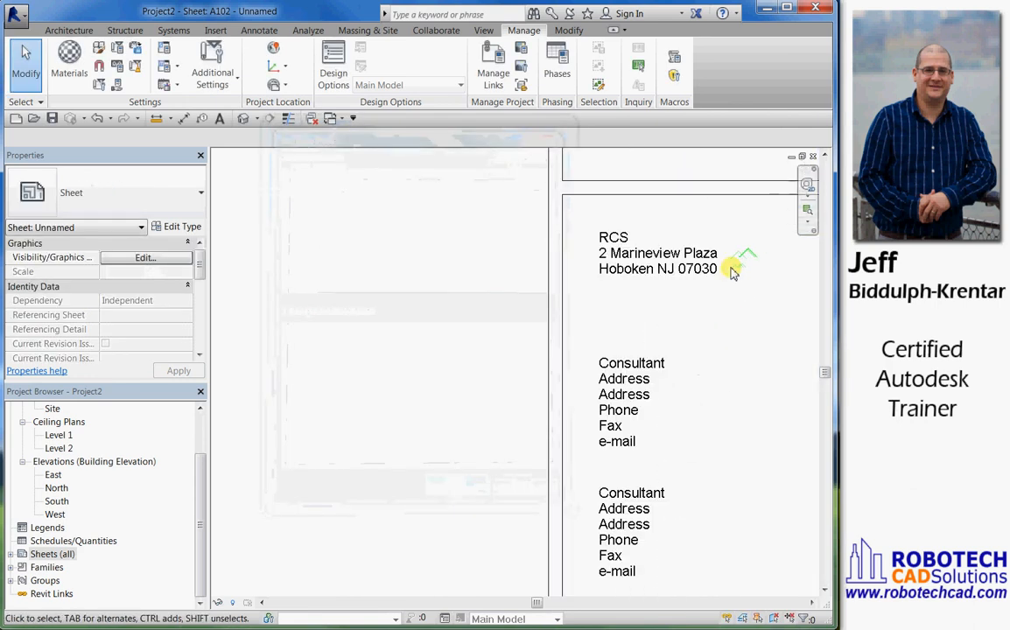
{"action": "scroll", "coordinate": [734, 272], "scroll_direction": "down", "scroll_amount": 2}
{"action": "middle_click_drag", "start_coordinate": [728, 282], "coordinate": [566, 298]}
{"action": "scroll", "coordinate": [566, 300], "scroll_direction": "down", "scroll_amount": 1}
{"action": "scroll", "coordinate": [566, 300], "scroll_direction": "down", "scroll_amount": 1}
{"action": "middle_click_drag", "start_coordinate": [505, 332], "coordinate": [660, 272]}
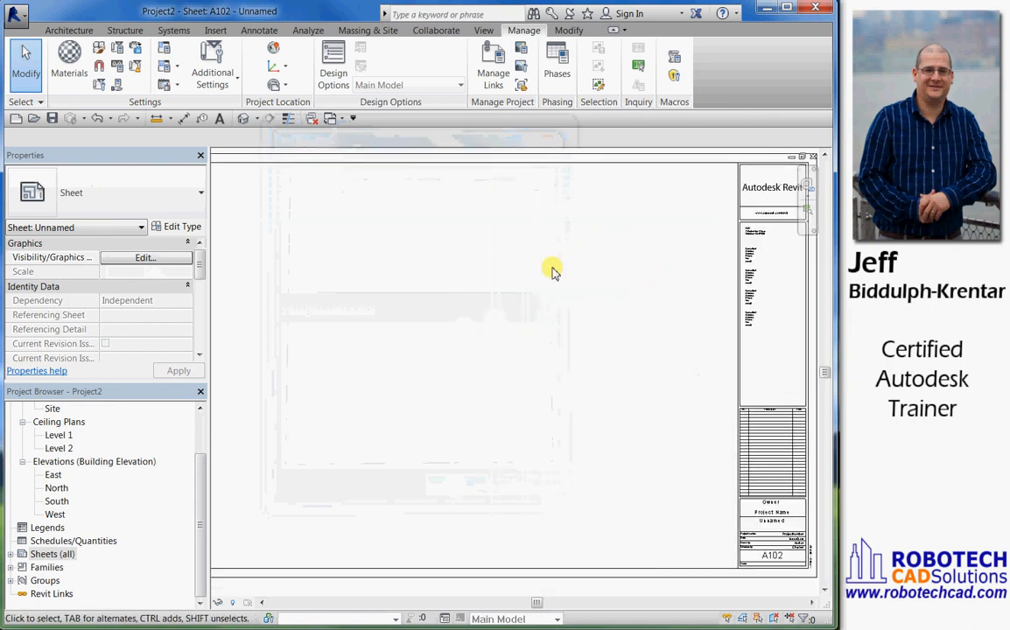